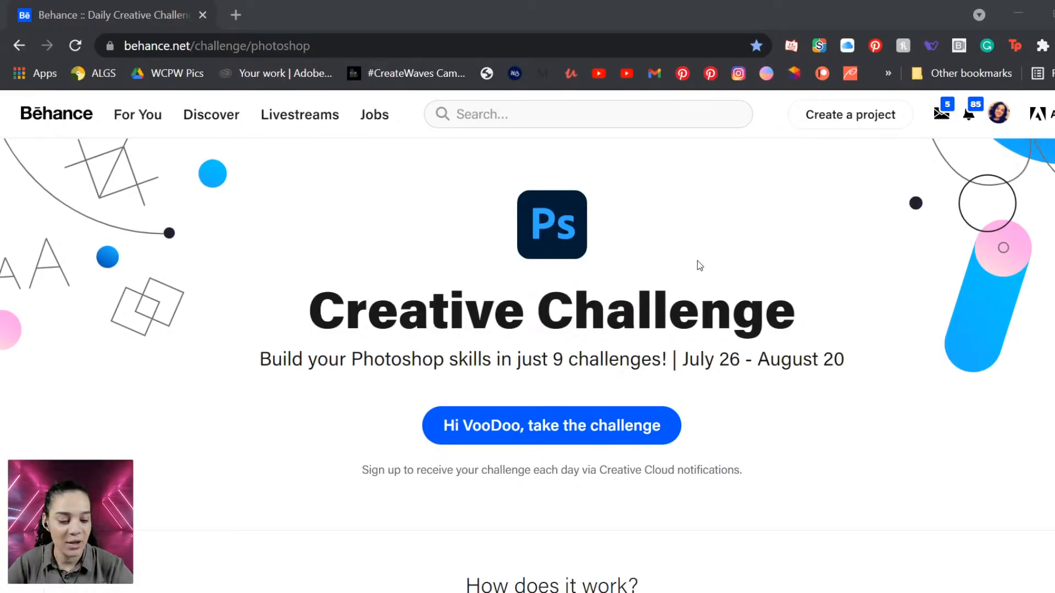
Step: Review how the Photoshop Creative Challenge works, the Mood Board challenge and the dated challenge cards
scroll(699, 266, "down", 8)
scroll(691, 259, "down", 5)
scroll(691, 259, "up", 5)
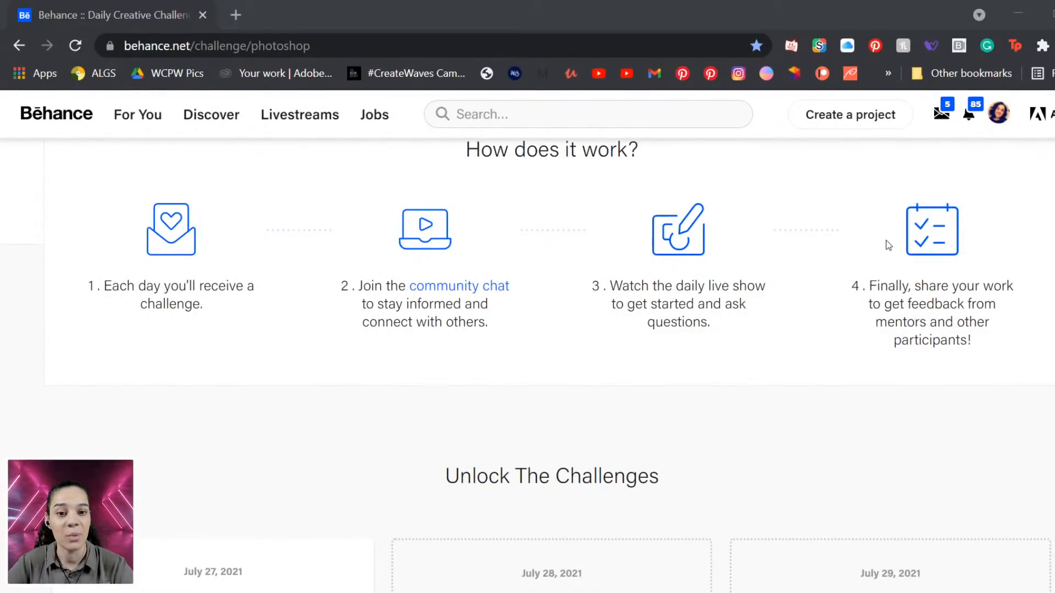
scroll(885, 264, "down", 8)
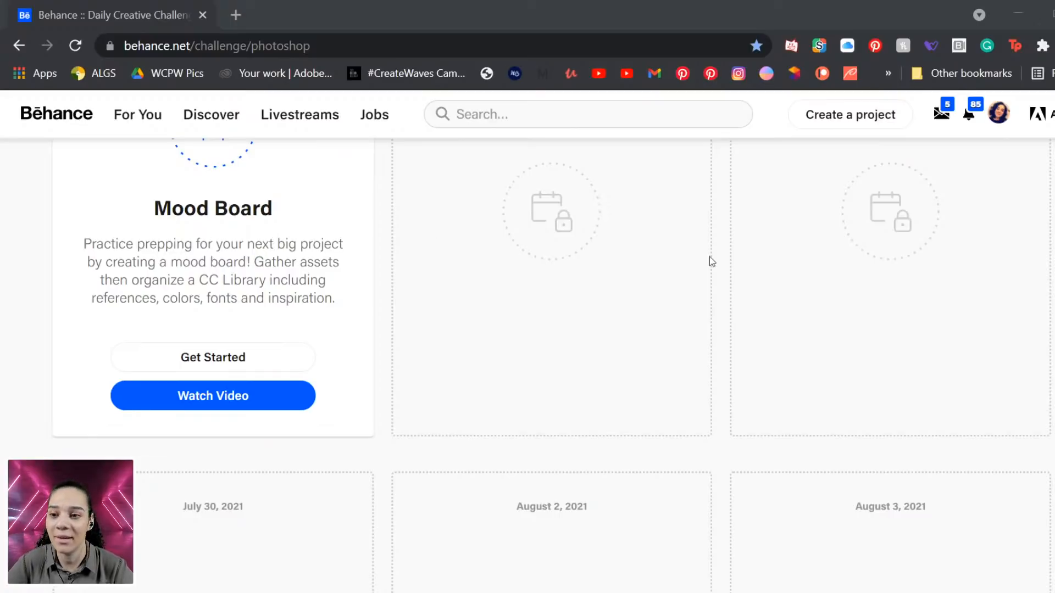
scroll(230, 325, "up", 3)
scroll(229, 325, "down", 2)
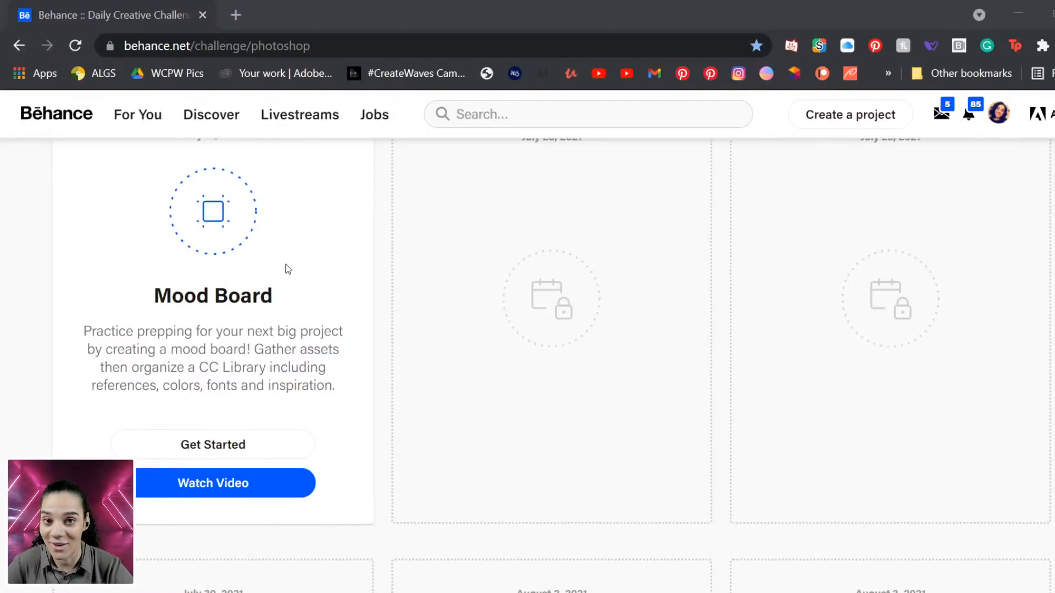
scroll(290, 263, "down", 6)
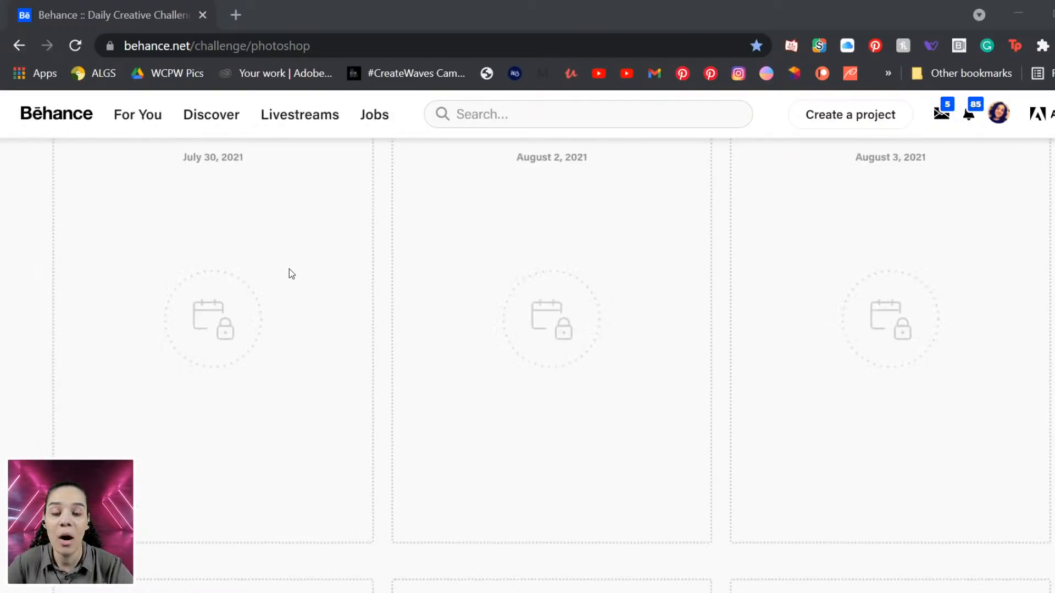
scroll(287, 272, "up", 10)
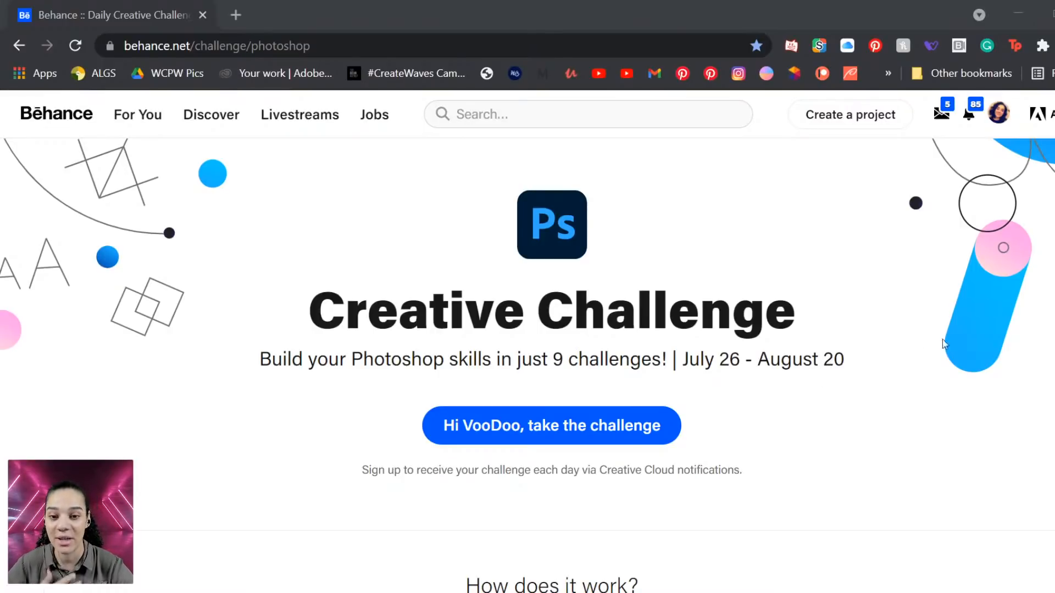
Step: Browse the past Photoshop challenge series and look through the individual challenges of the April 26 - May 21 series
scroll(944, 344, "down", 12)
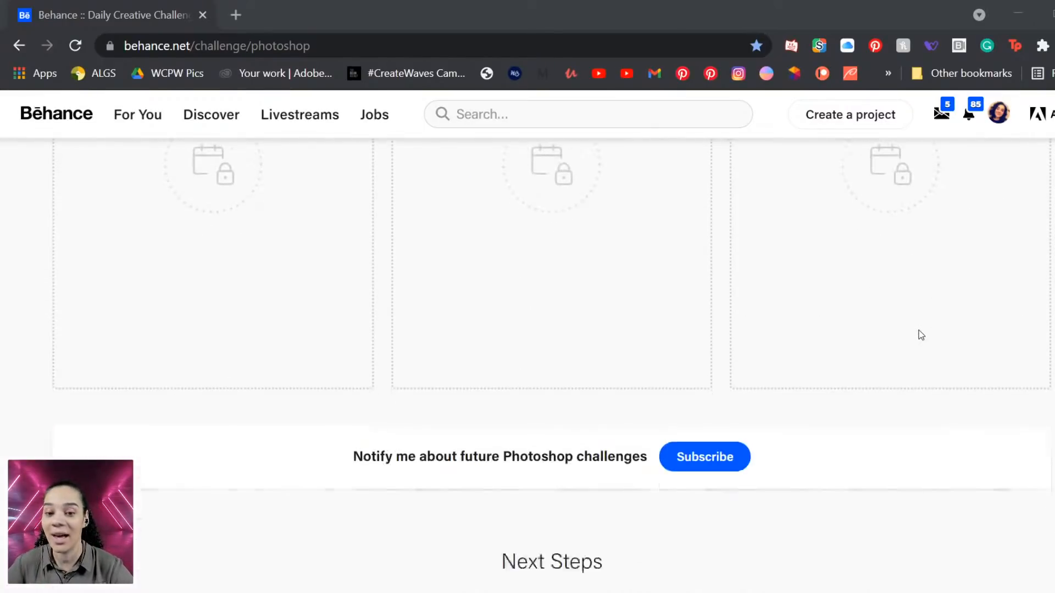
scroll(921, 335, "down", 5)
scroll(549, 370, "up", 15)
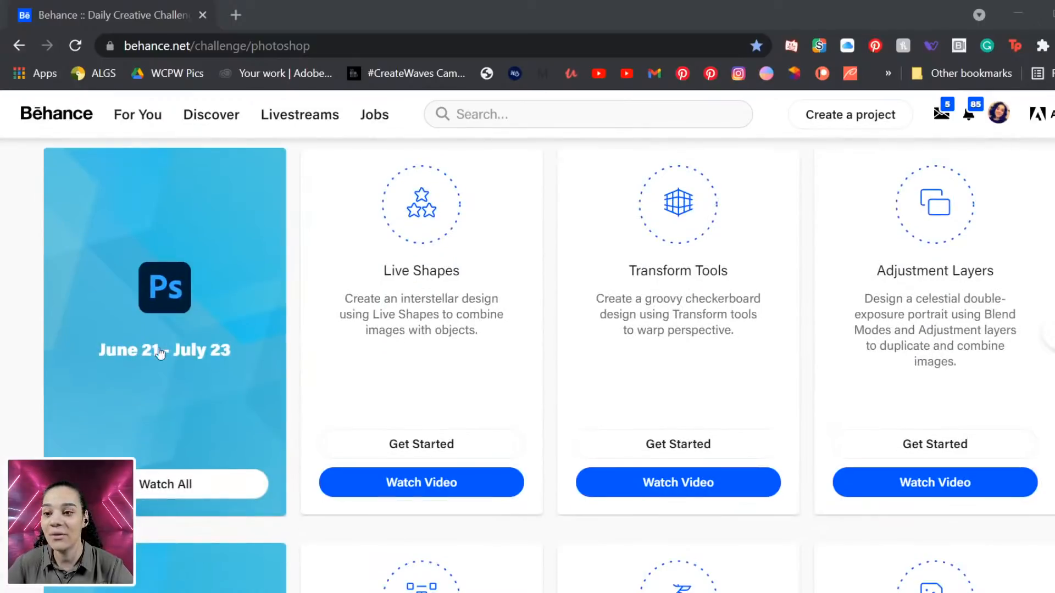
scroll(324, 269, "down", 8)
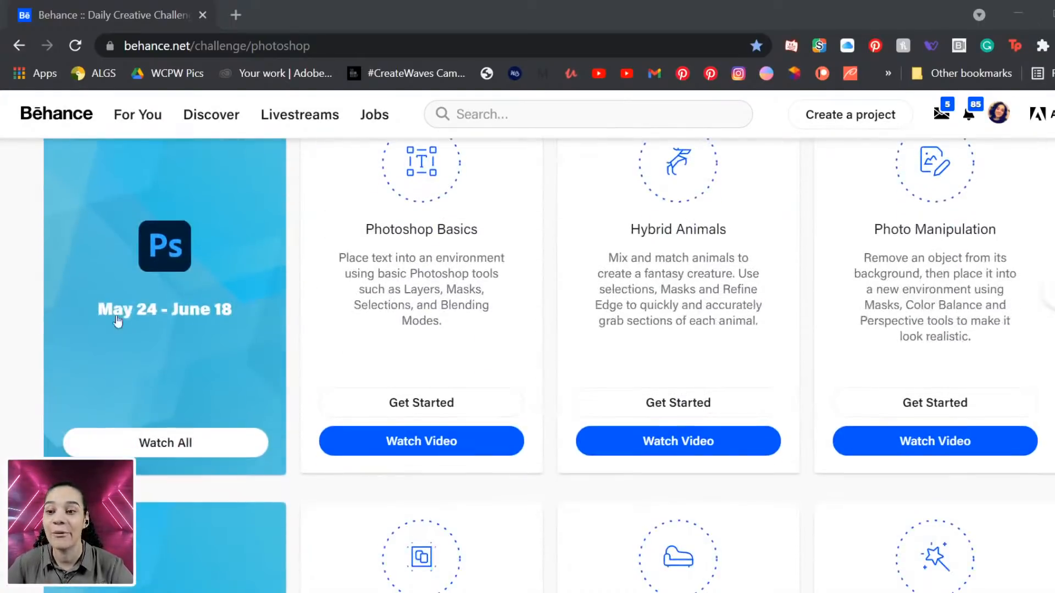
scroll(218, 331, "down", 10)
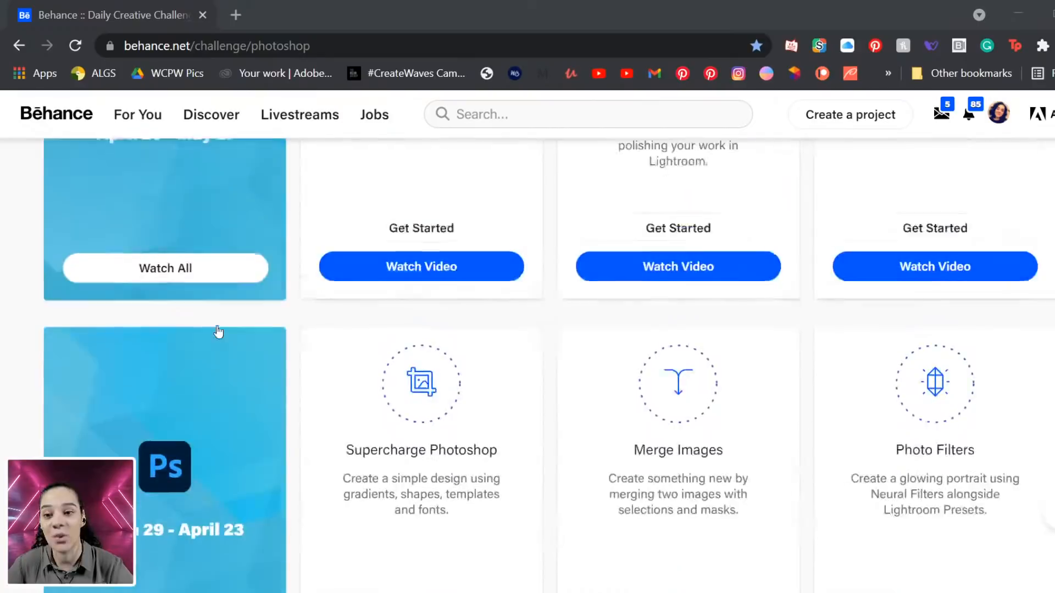
scroll(233, 219, "up", 3)
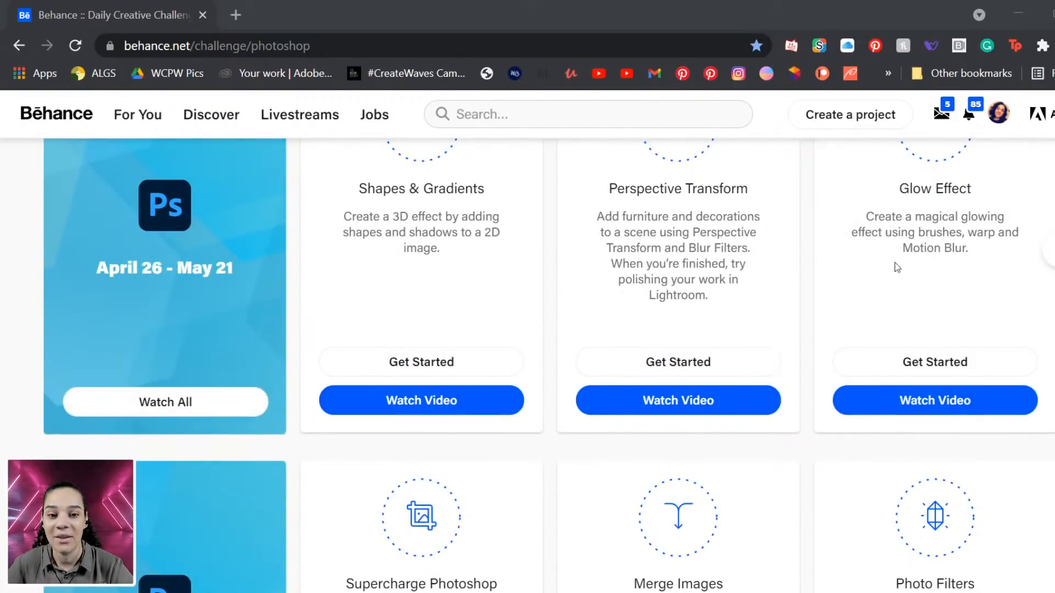
left_click(1051, 258)
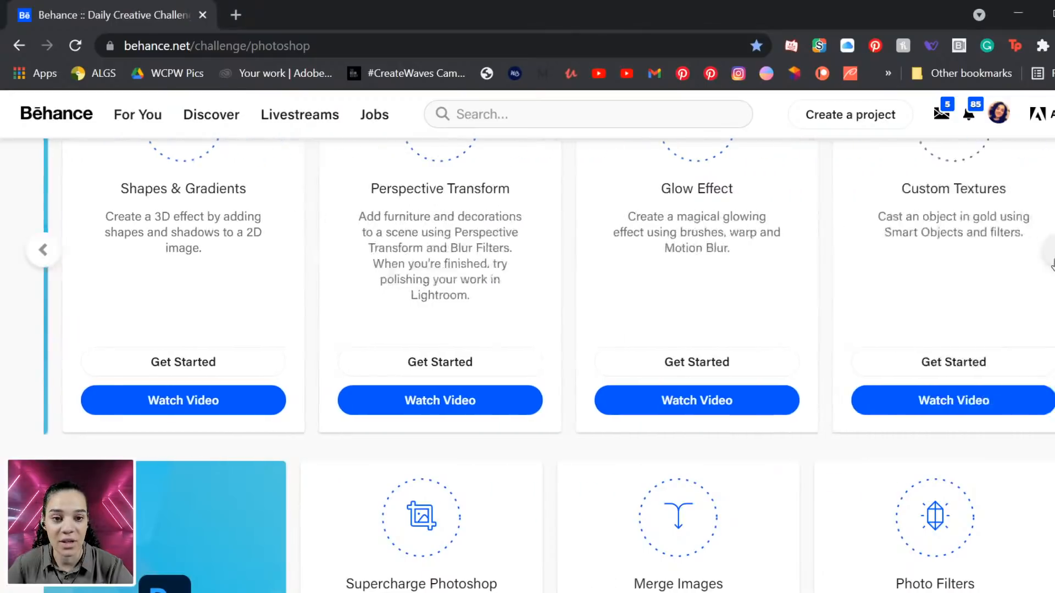
left_click(1051, 258)
left_click(1051, 258)
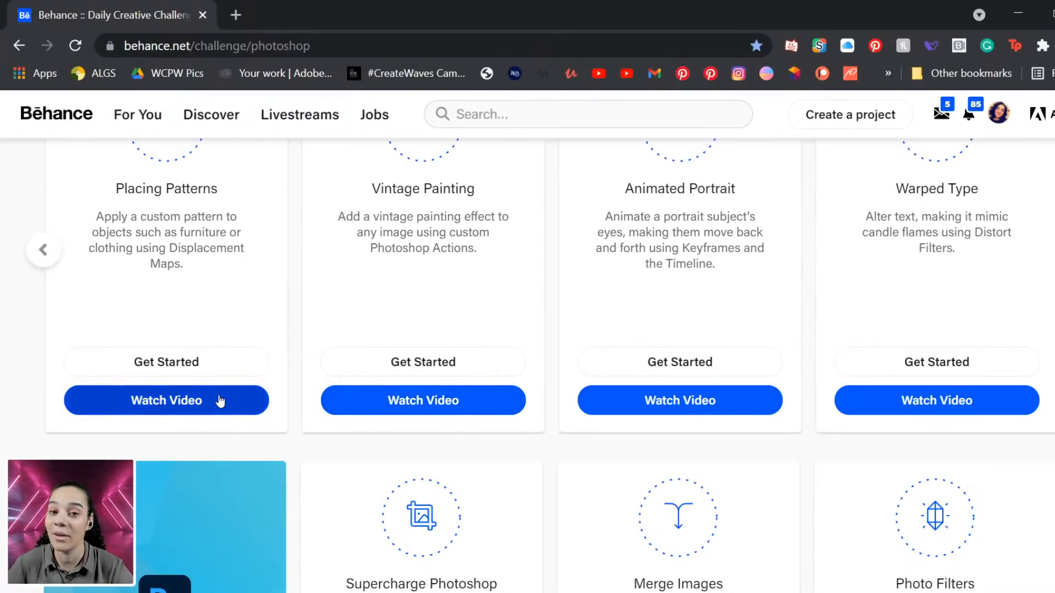
scroll(519, 387, "down", 20)
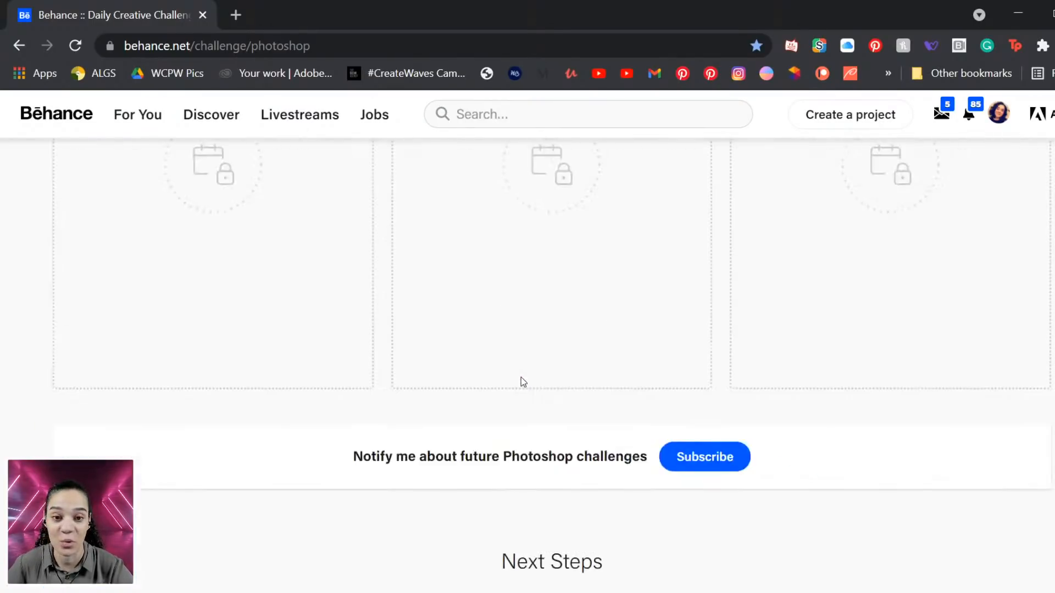
scroll(527, 381, "up", 10)
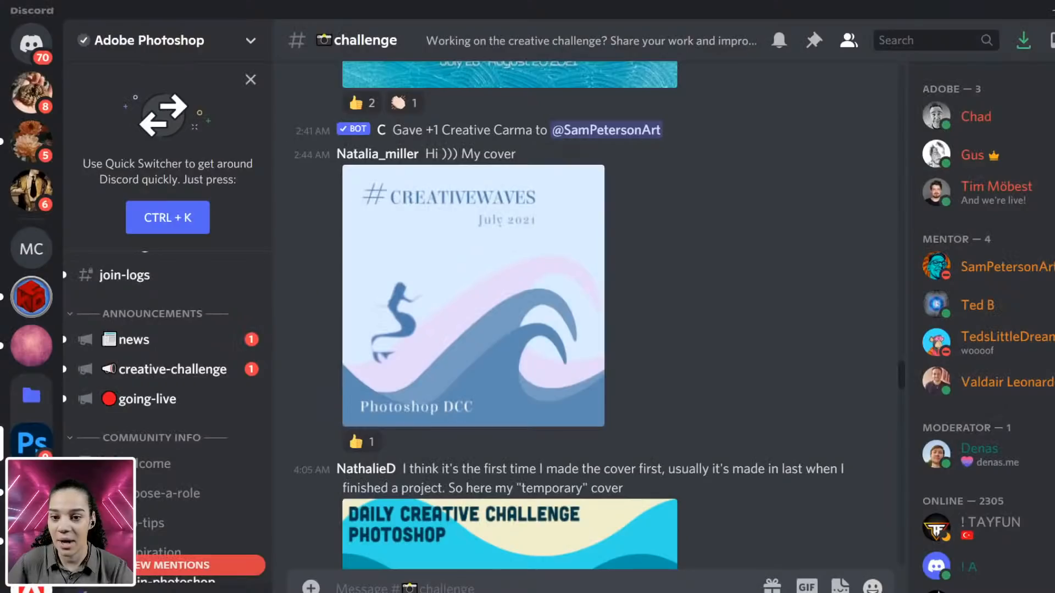
Step: In the Adobe Photoshop Discord's challenge channel, view the #CreateWaves cover with the fish-filled wave enlarged and close it
scroll(613, 450, "down", 3)
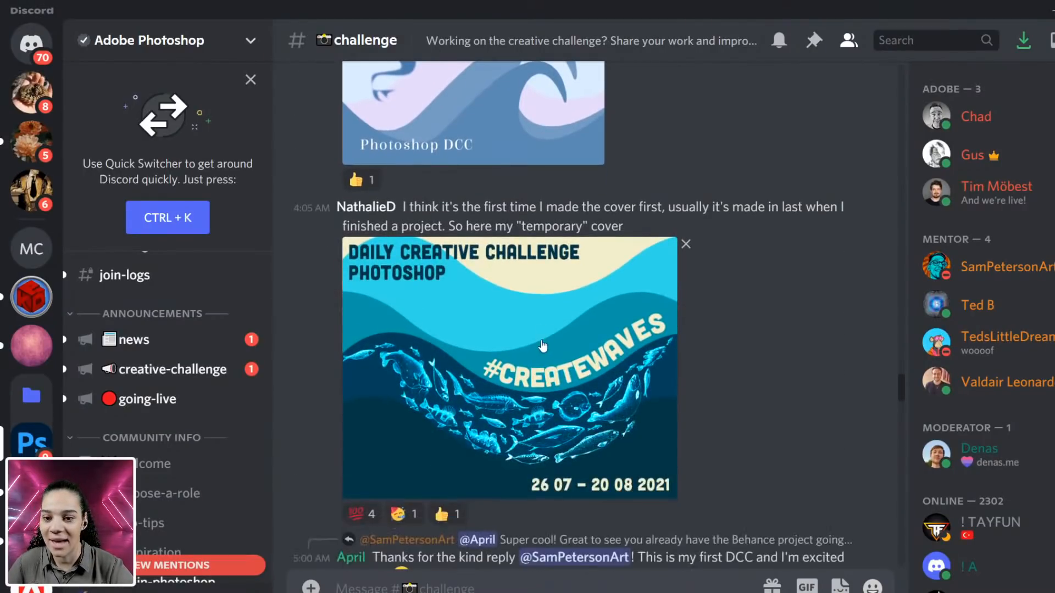
left_click(537, 349)
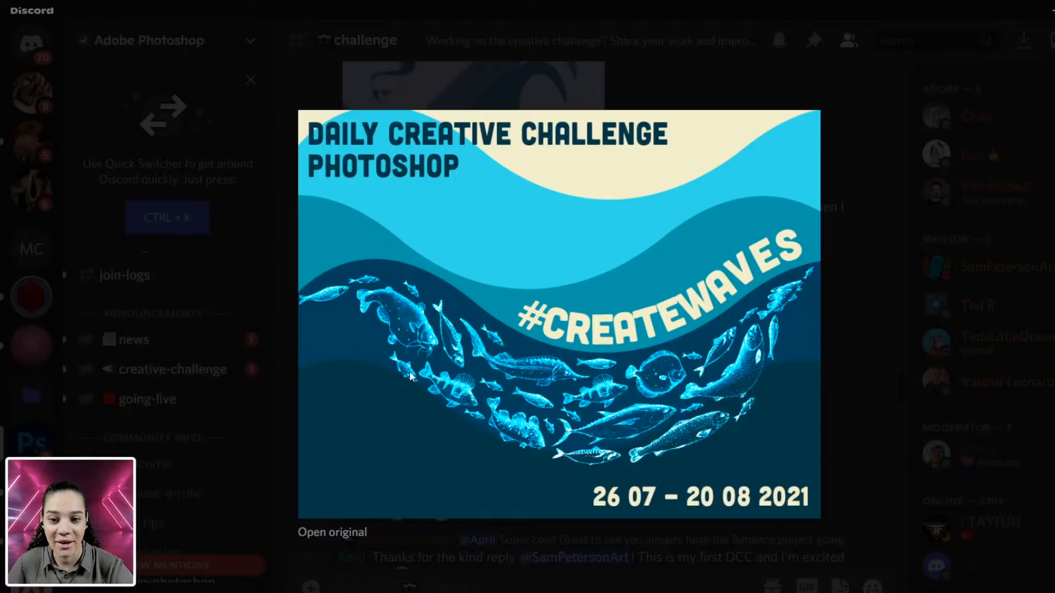
left_click(866, 216)
Step: Look through the newest cover submissions in the challenge channel, including the mosaic, whale tail and iceberg designs
scroll(676, 326, "down", 10)
scroll(676, 329, "down", 15)
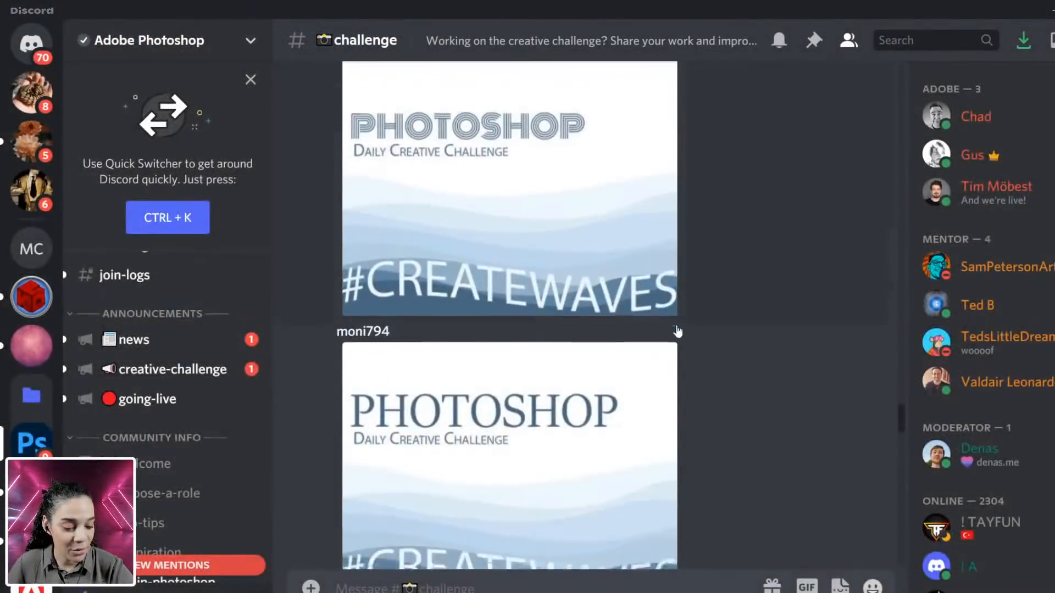
scroll(677, 330, "down", 15)
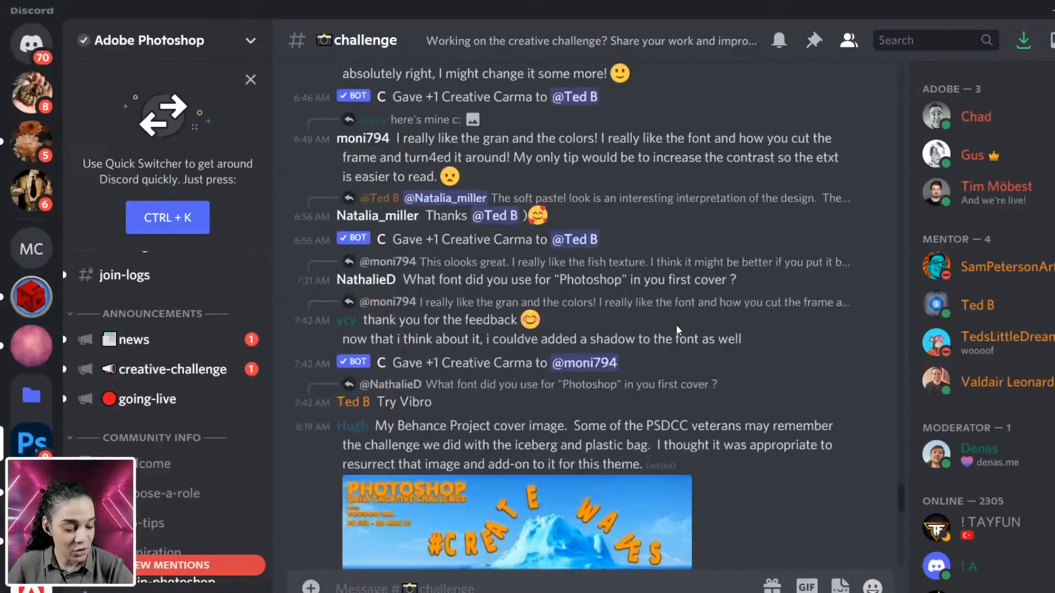
scroll(677, 331, "down", 3)
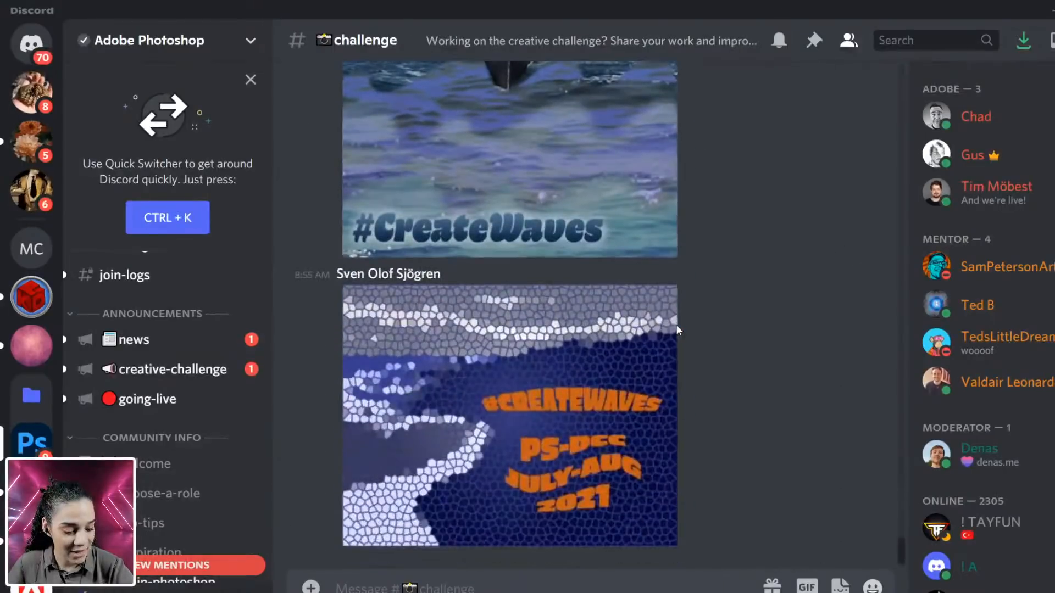
scroll(647, 374, "up", 3)
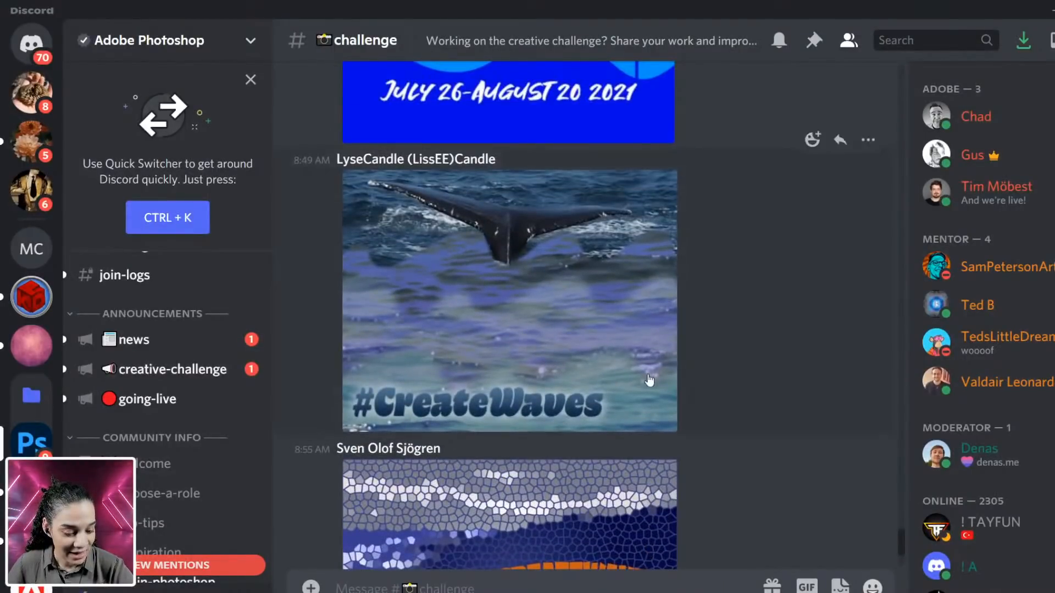
scroll(651, 371, "up", 3)
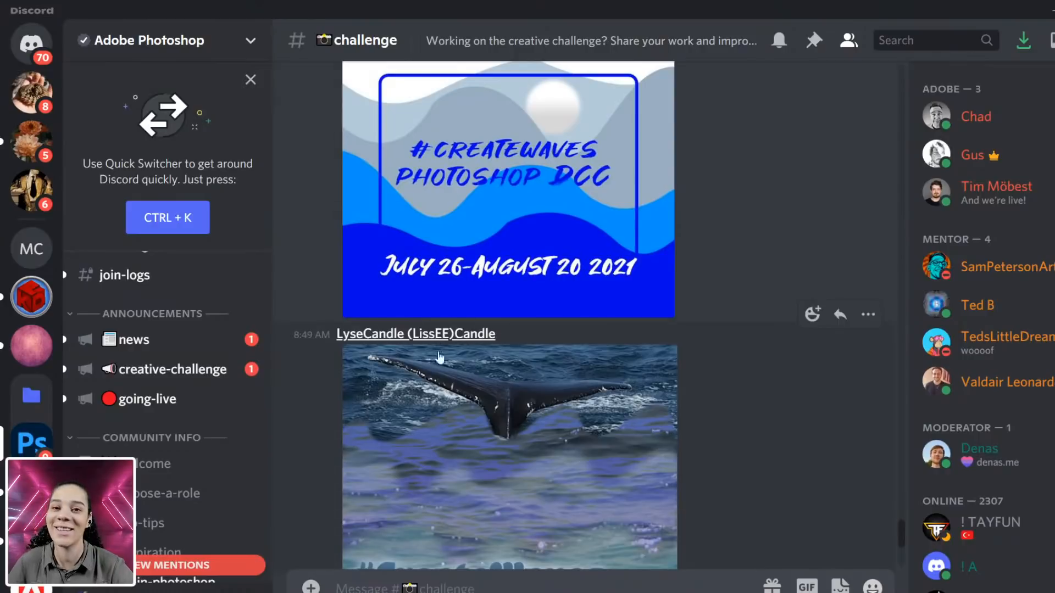
scroll(723, 415, "up", 3)
scroll(723, 415, "up", 4)
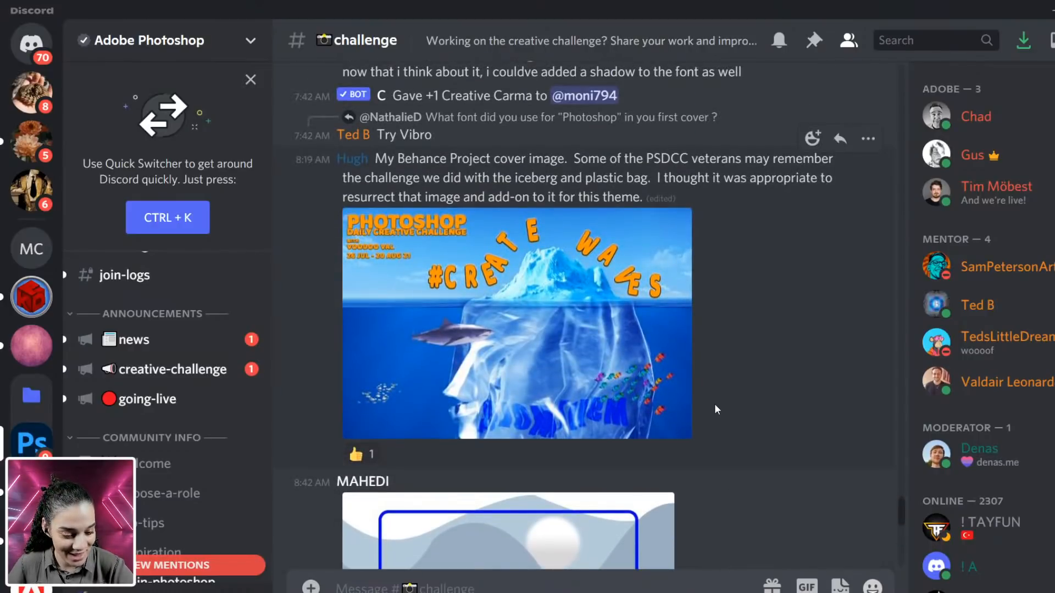
Step: Examine the earlier cover submissions and feedback posted in the challenge channel
scroll(715, 404, "up", 10)
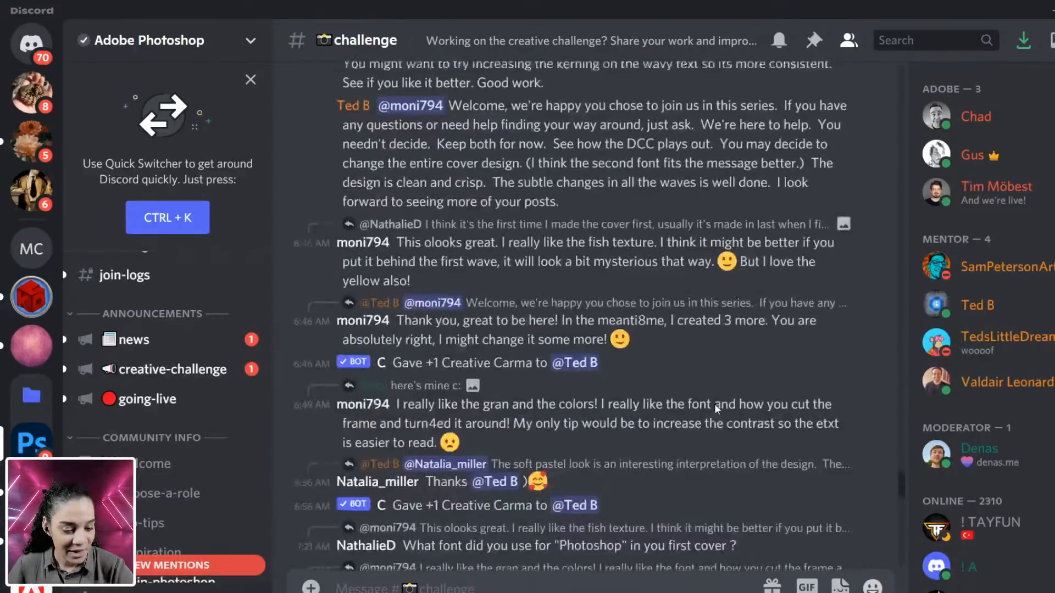
scroll(714, 403, "up", 15)
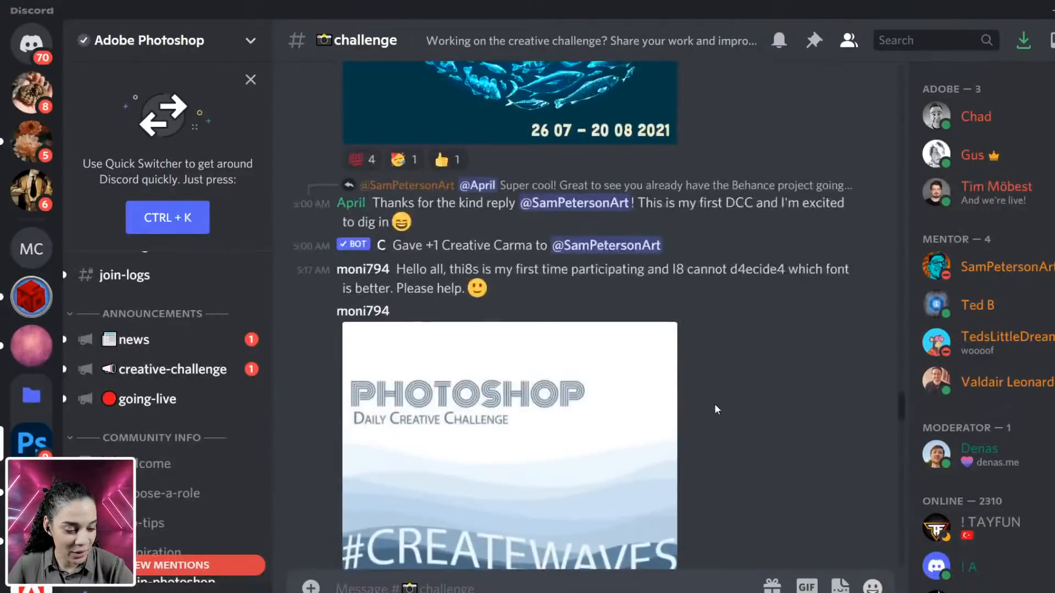
scroll(715, 403, "up", 10)
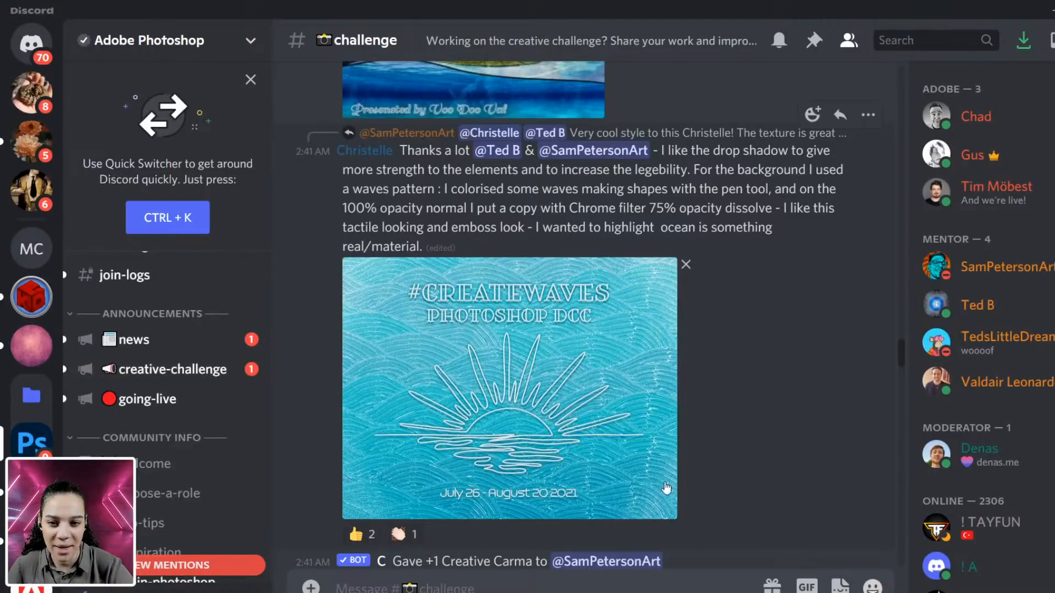
scroll(645, 363, "up", 10)
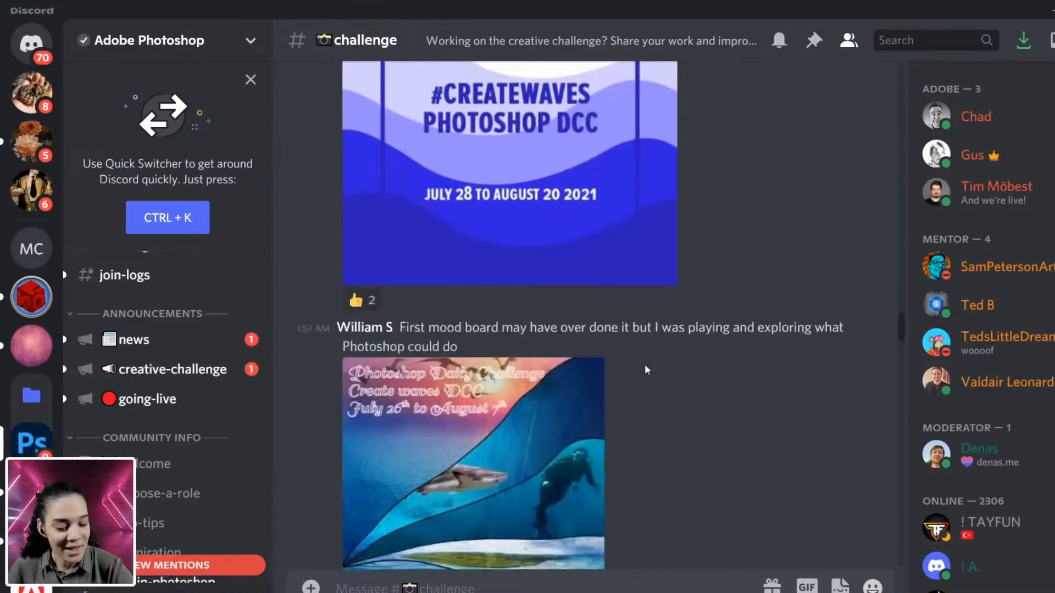
scroll(645, 364, "up", 15)
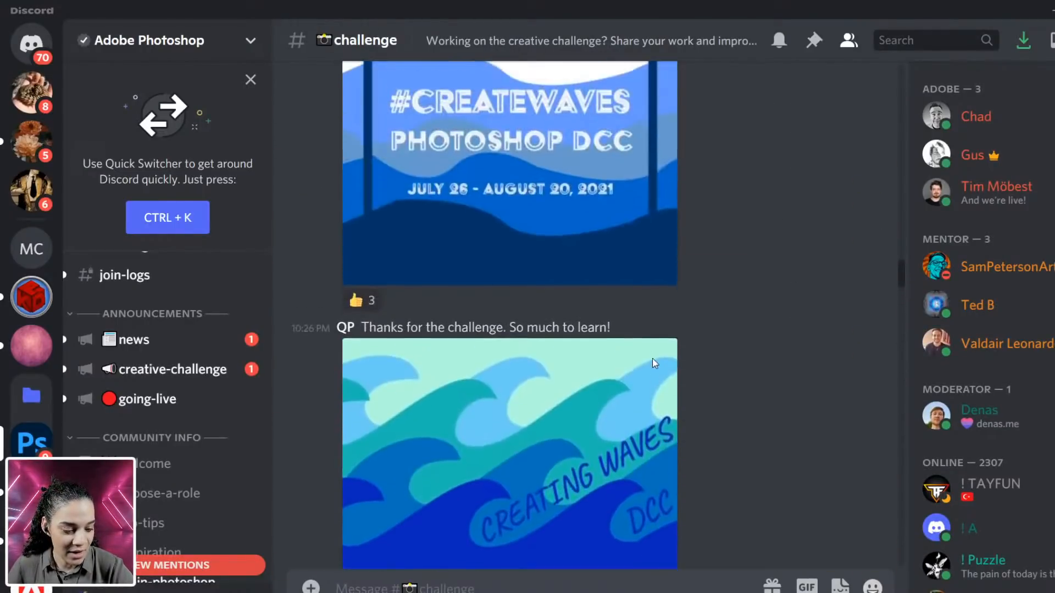
scroll(653, 360, "up", 15)
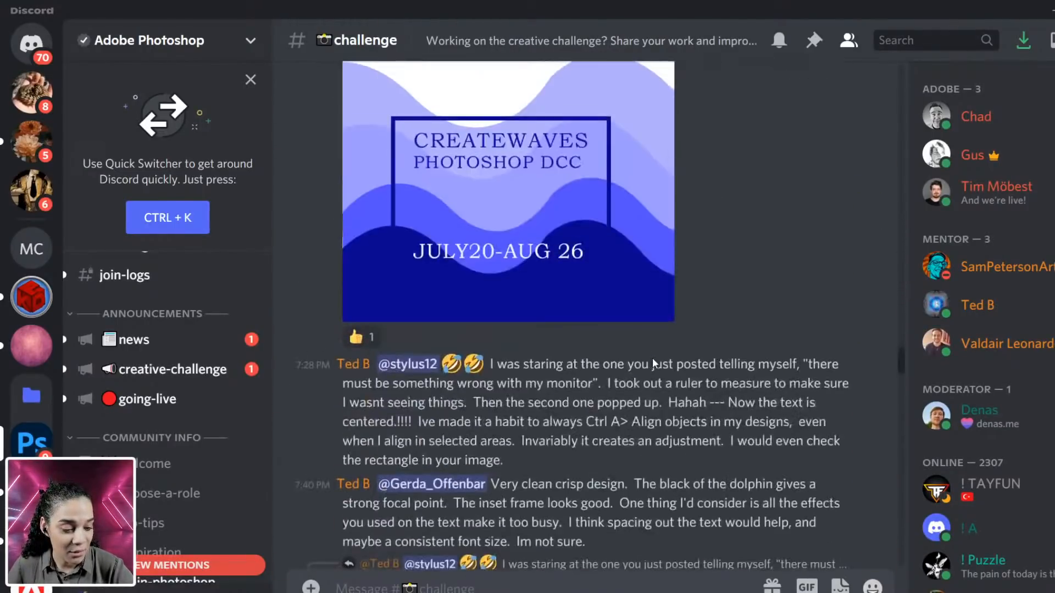
scroll(655, 358, "up", 15)
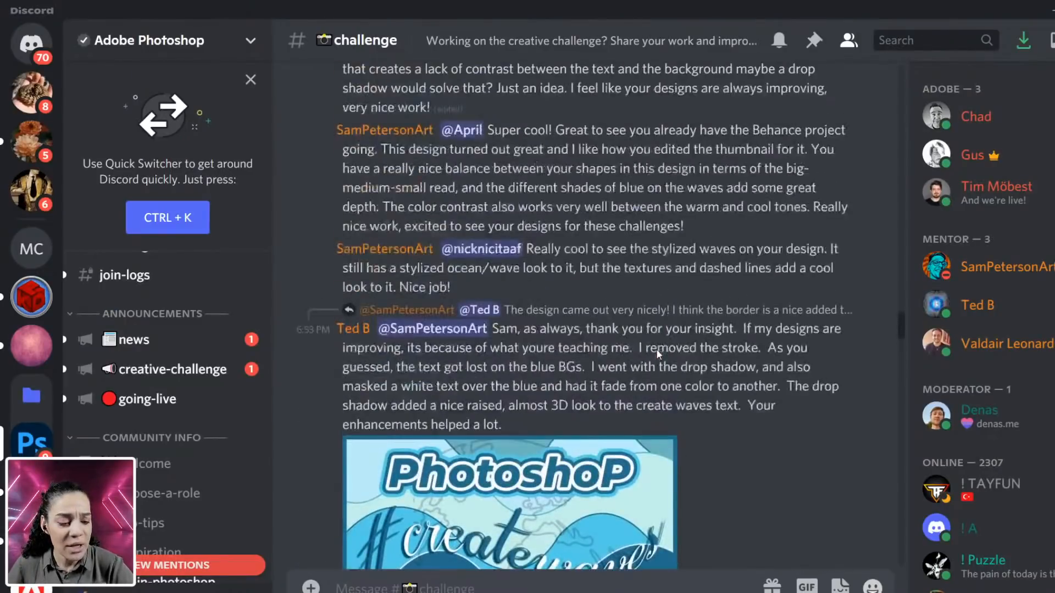
scroll(657, 345, "up", 15)
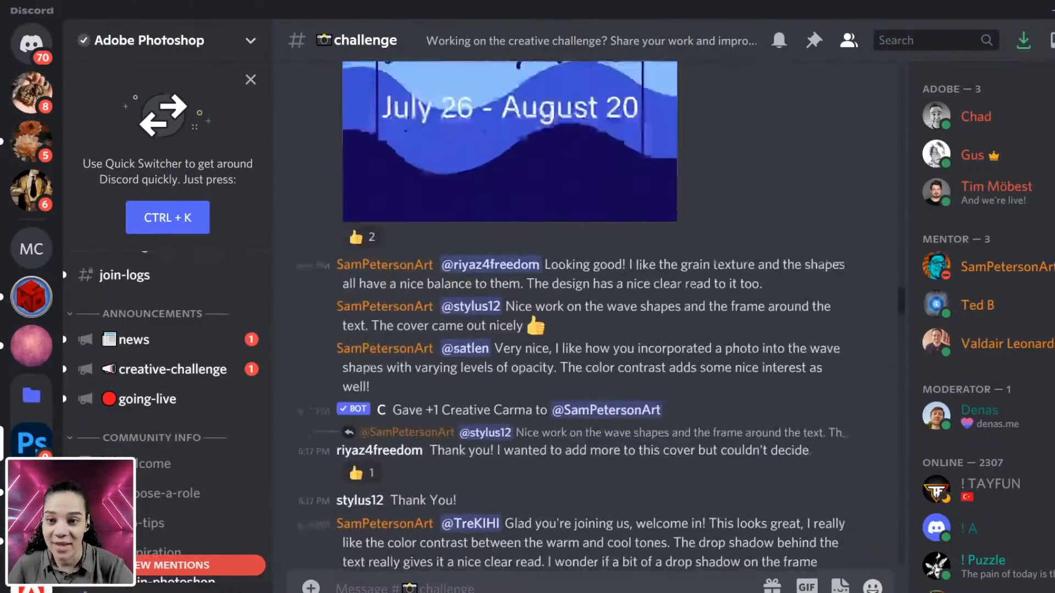
scroll(658, 343, "up", 10)
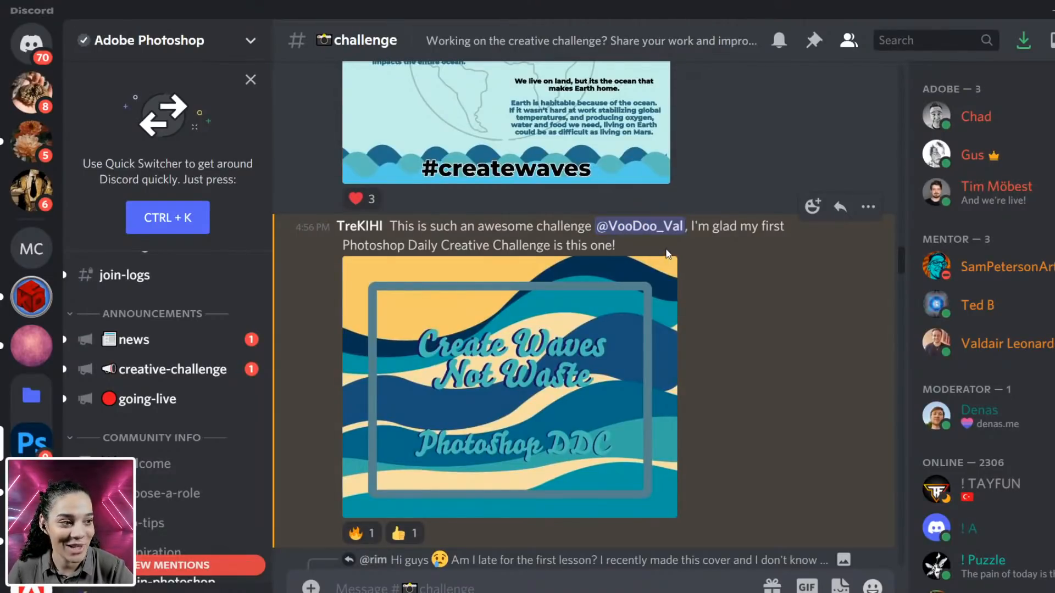
scroll(645, 373, "up", 8)
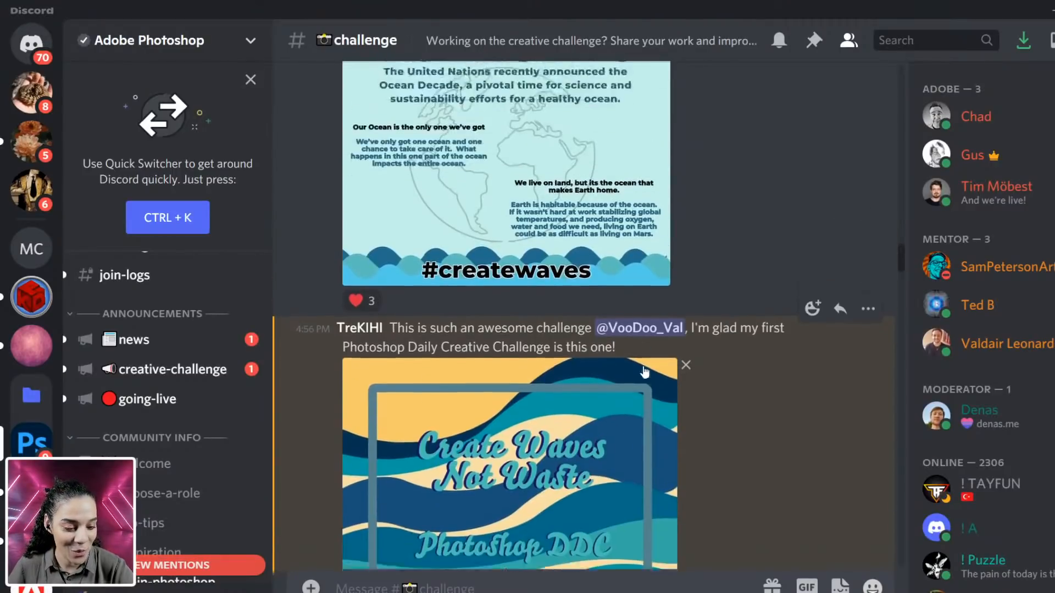
scroll(643, 364, "up", 15)
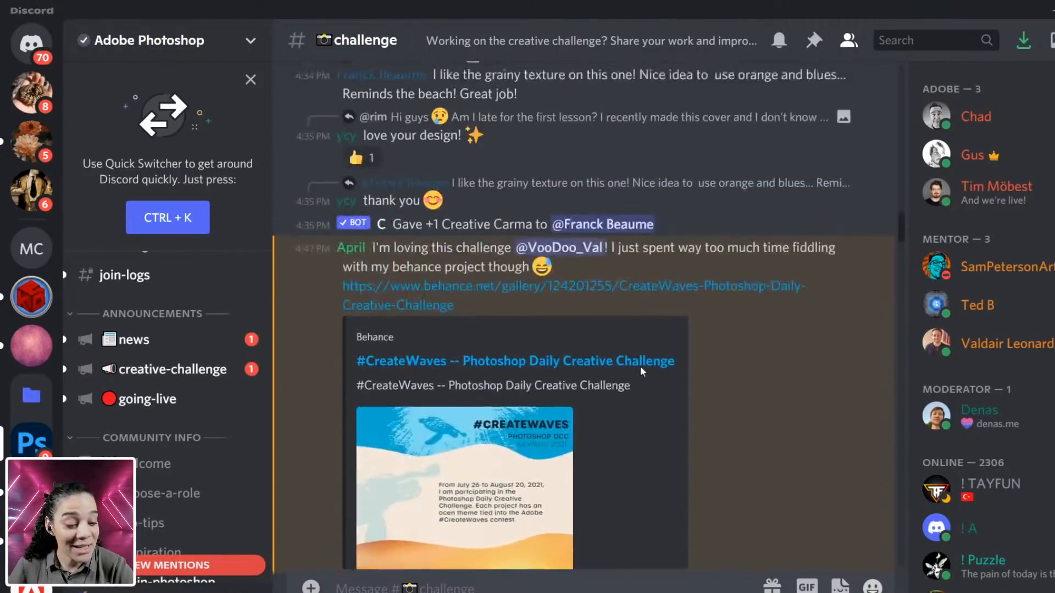
Step: Enlarge the orange and teal "create waves photoshop dcc" cover posted with "here's mine c:"
scroll(641, 361, "up", 10)
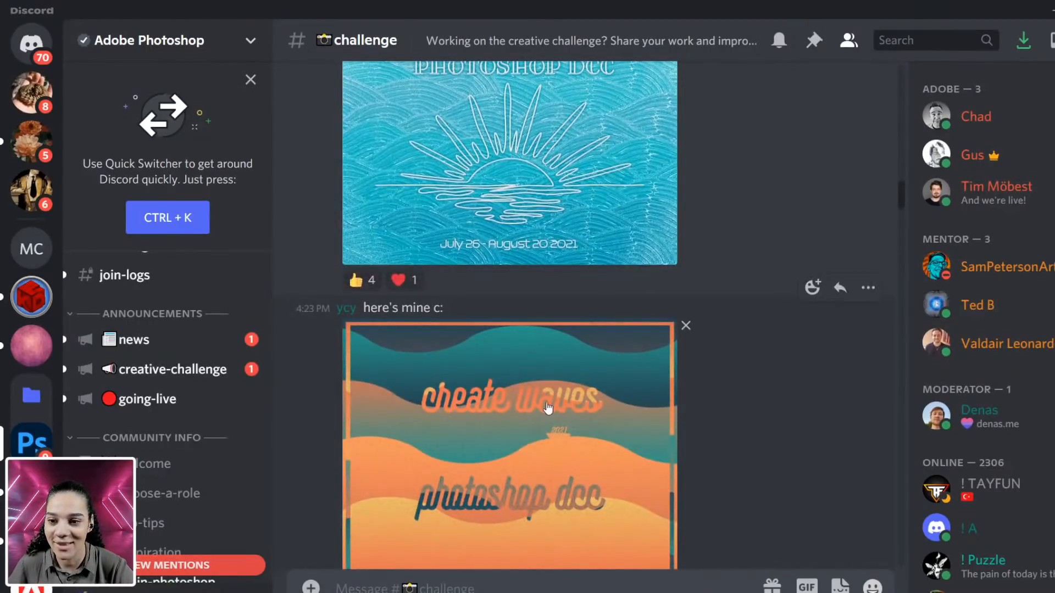
scroll(572, 387, "down", 2)
left_click(549, 361)
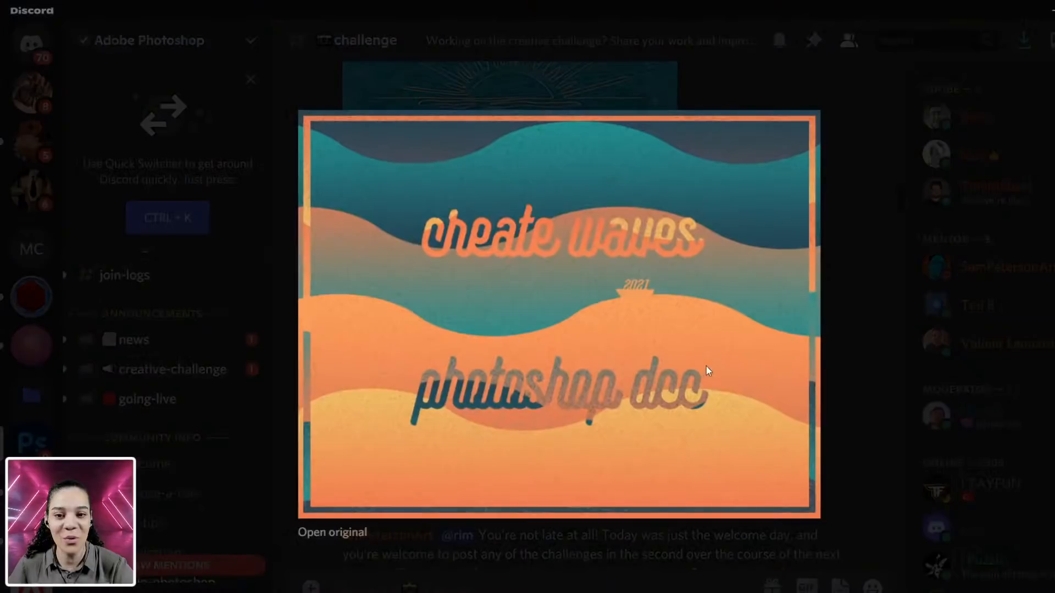
Step: Close the enlarged cover and read the case study pro tips posted below the eye and "Protect the Ocean" designs in the challenge channel
left_click(890, 365)
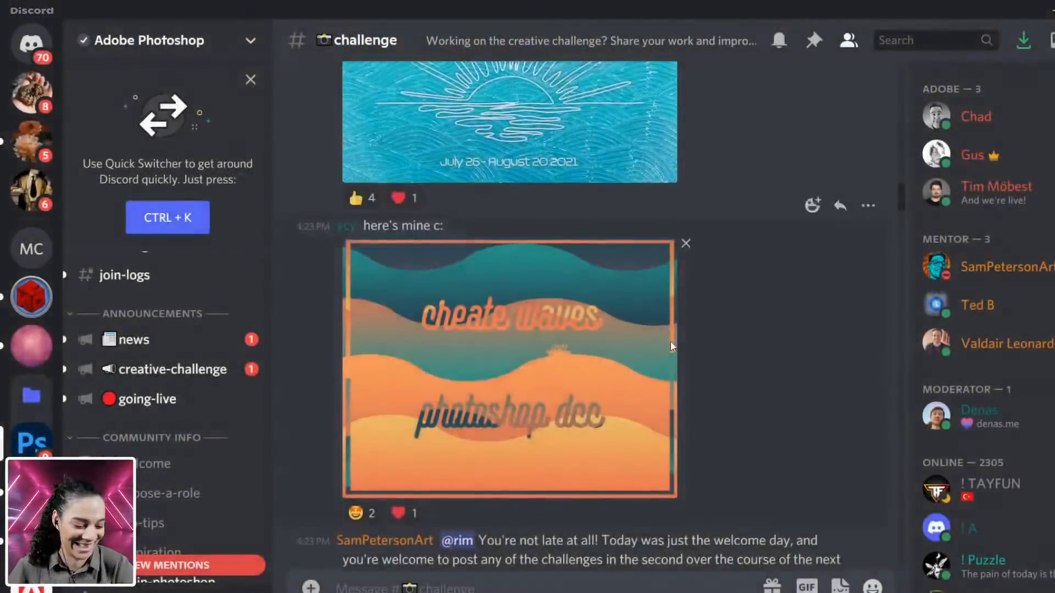
scroll(673, 335, "up", 15)
scroll(675, 337, "up", 12)
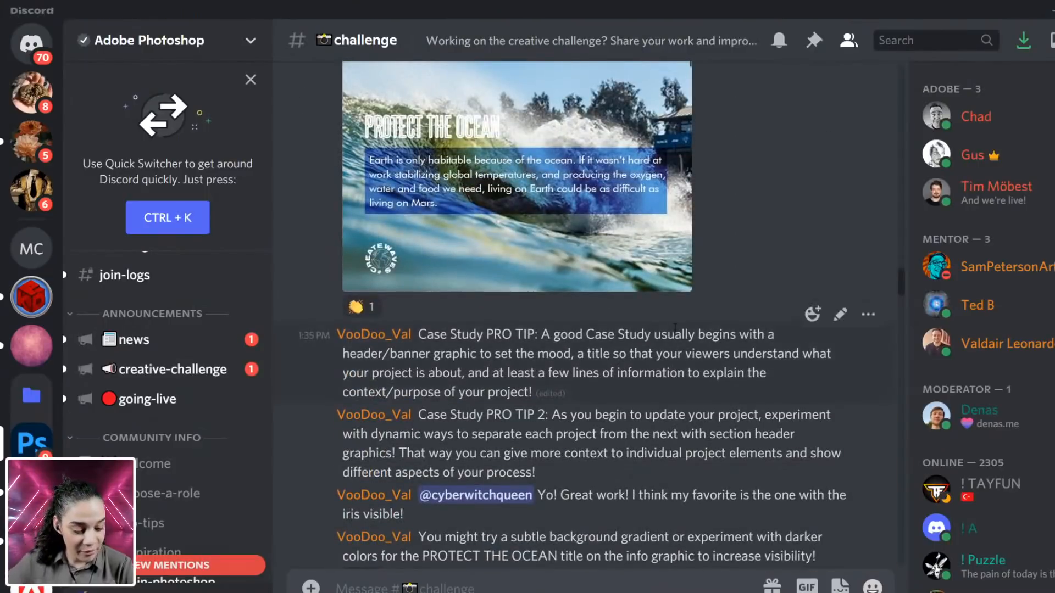
scroll(636, 367, "up", 6)
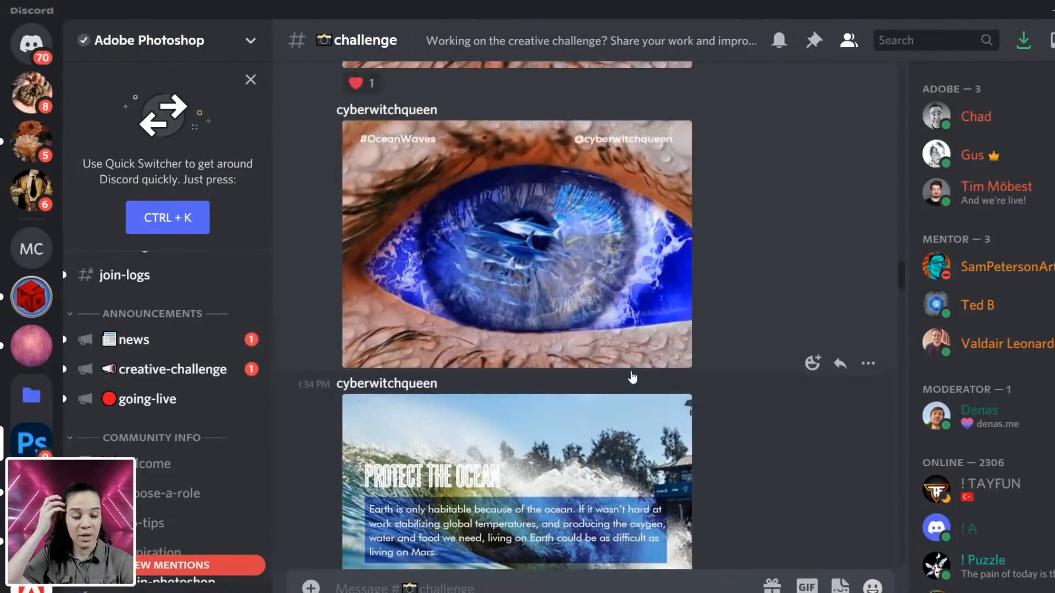
scroll(636, 373, "down", 8)
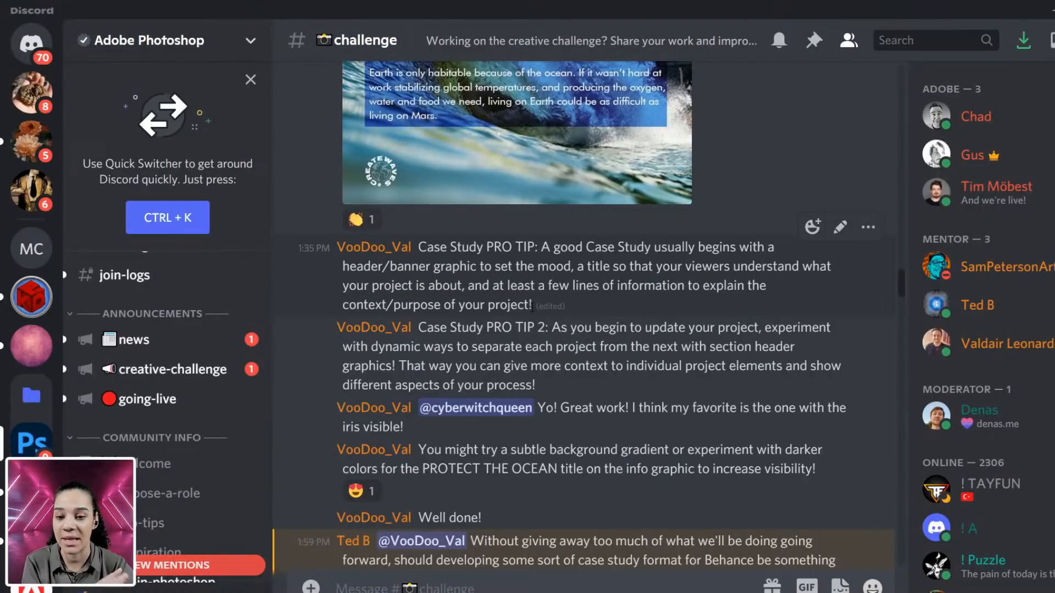
scroll(532, 307, "down", 2)
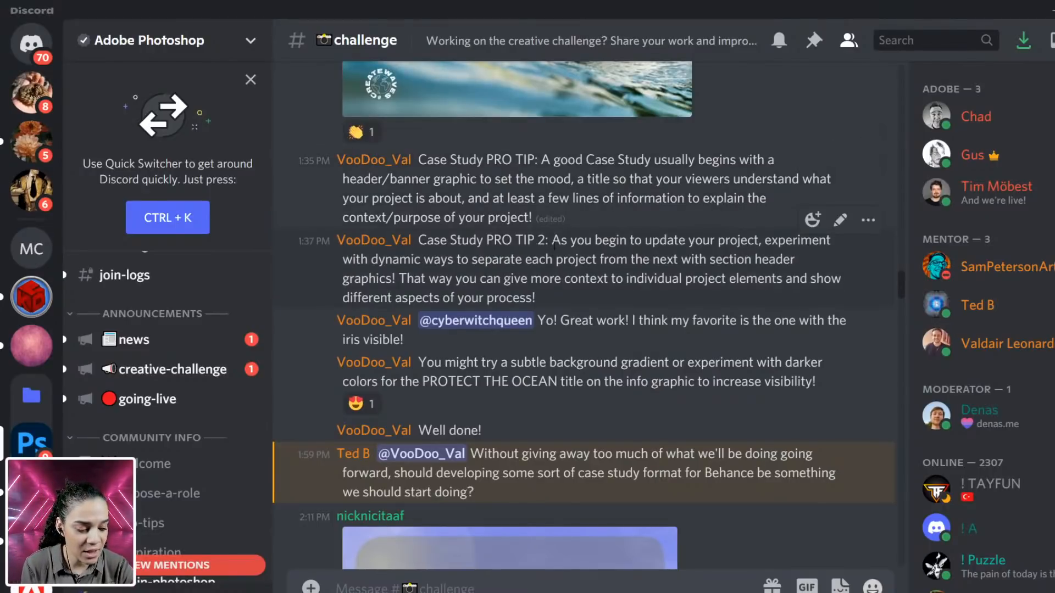
Step: View the challenge channel's pinned messages with the Create Waves library and welcome stream links, and close them
left_click(815, 44)
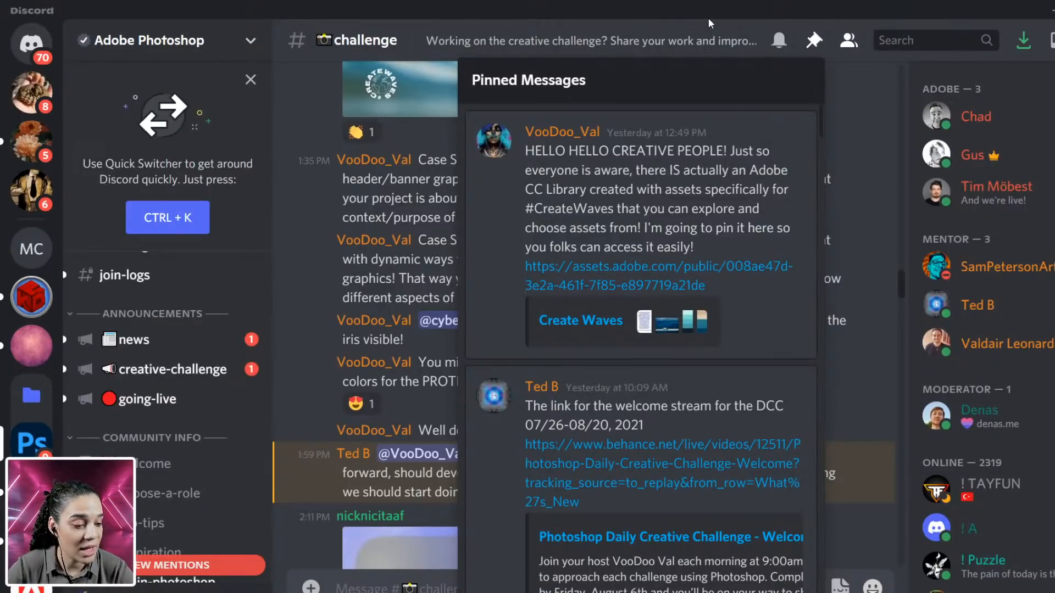
left_click(876, 131)
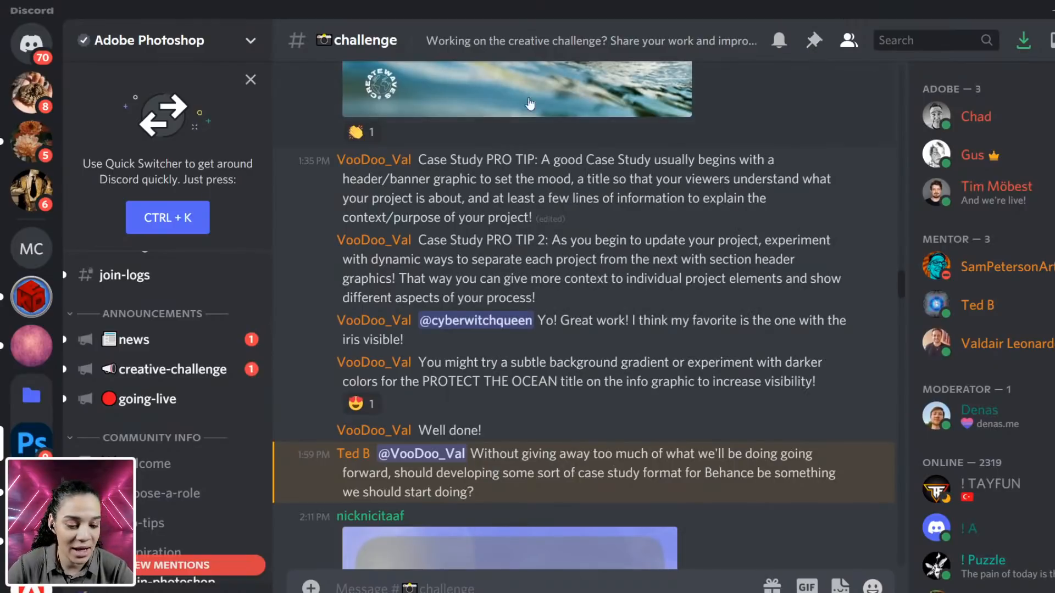
Step: Switch to Photoshop and look over the Images, Fonts, Colors and Textures & Shapes artboards in STARTER_FILE_1.psdc
key("alt+Tab")
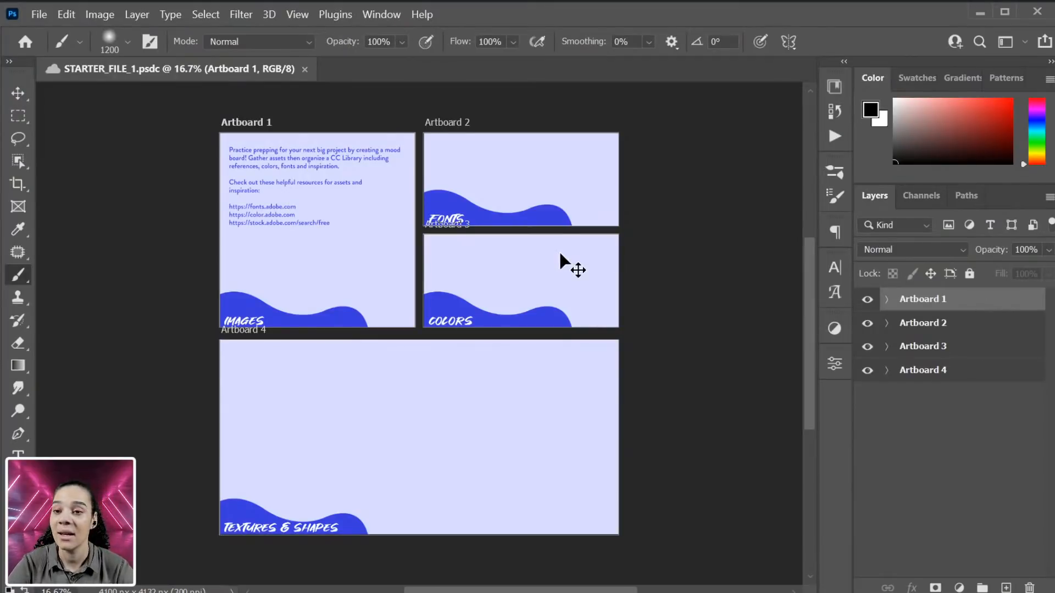
key("ctrl+plus")
left_click_drag(497, 259, 544, 287)
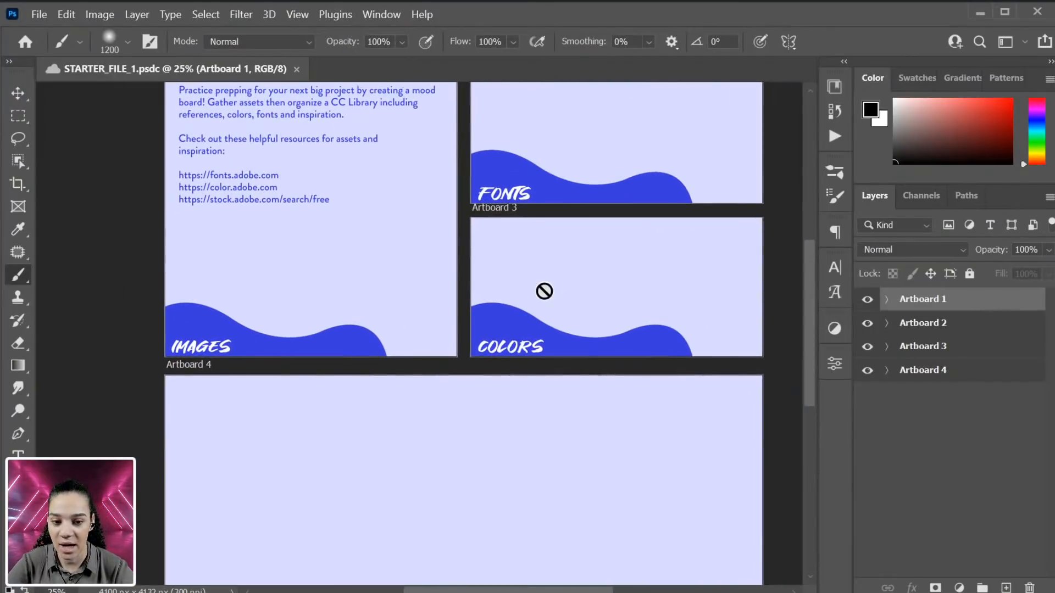
key("ctrl+minus")
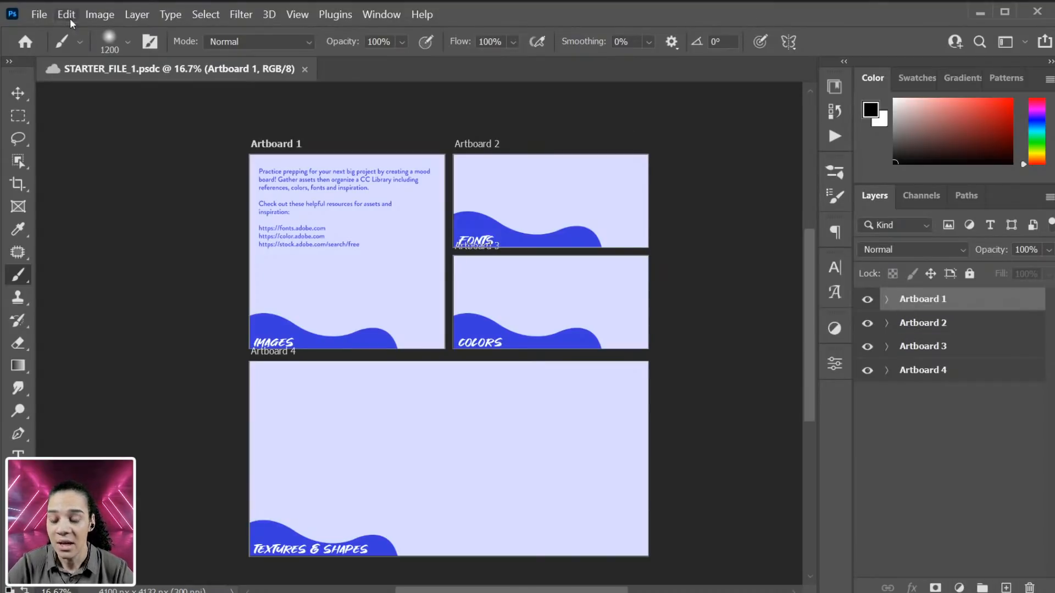
Step: Using the Artboard tool, add a new 4100 × 2000 px artboard directly to the right of Artboard 4
left_click(18, 94)
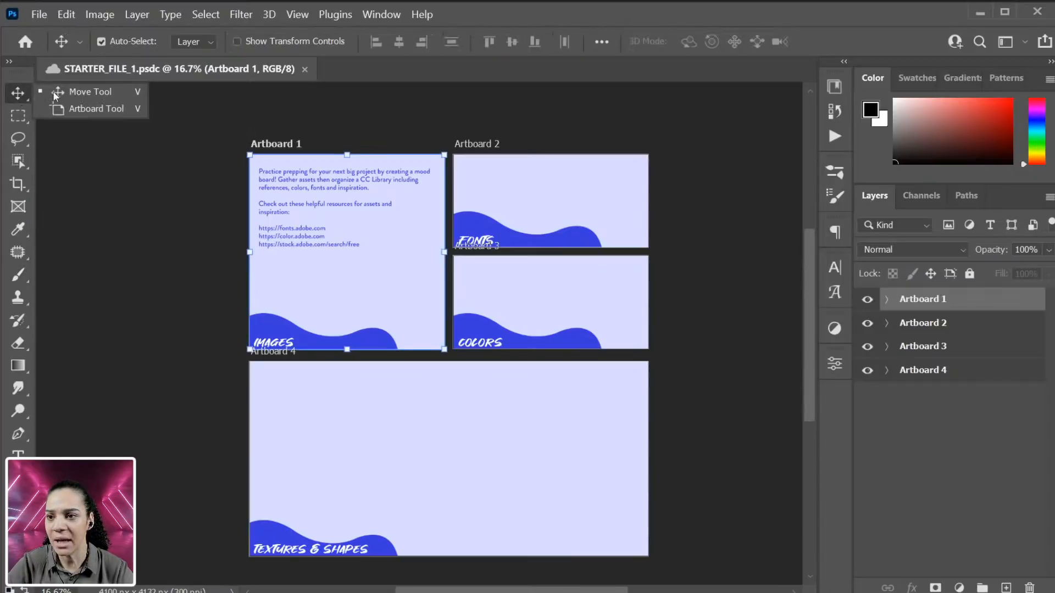
left_click(81, 108)
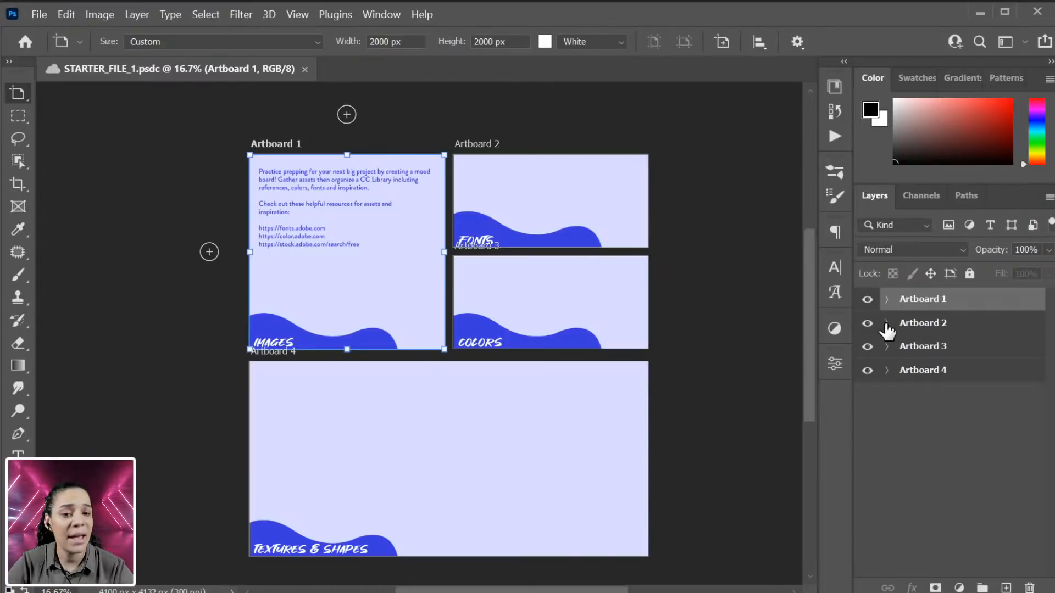
left_click(919, 377)
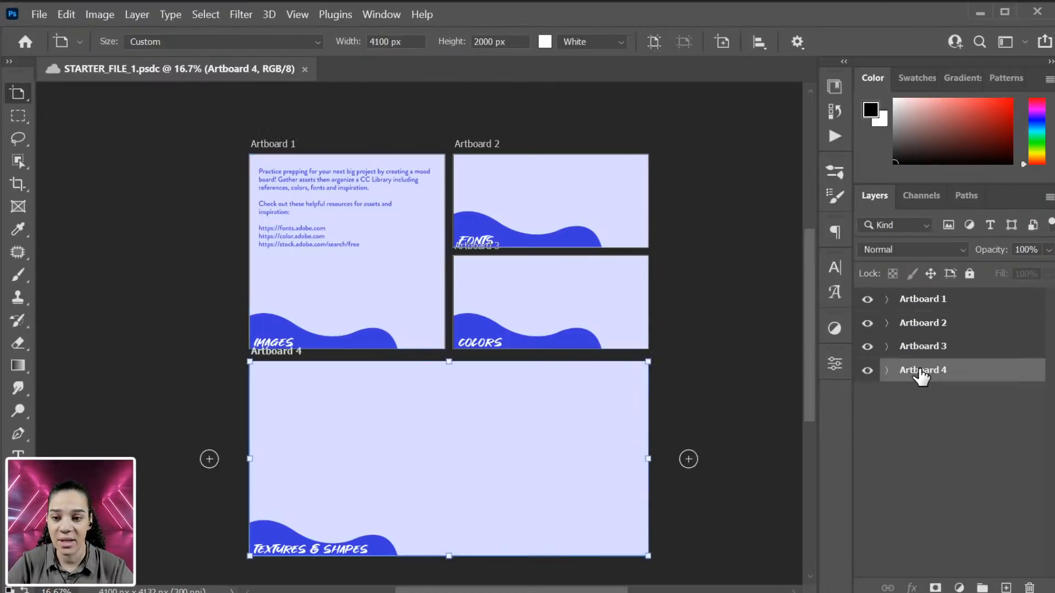
scroll(662, 377, "down", 1)
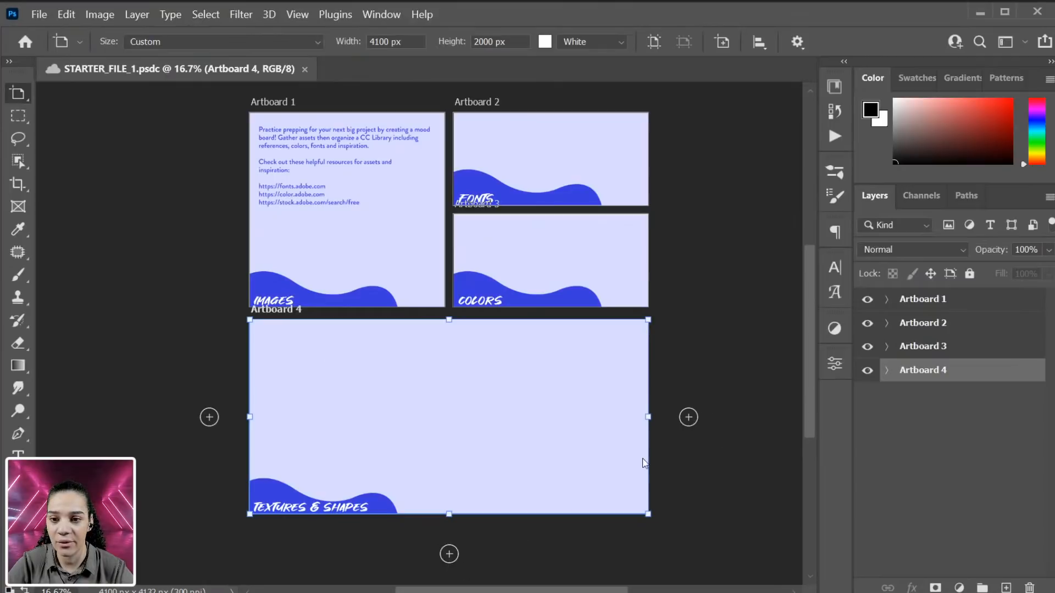
left_click(688, 418)
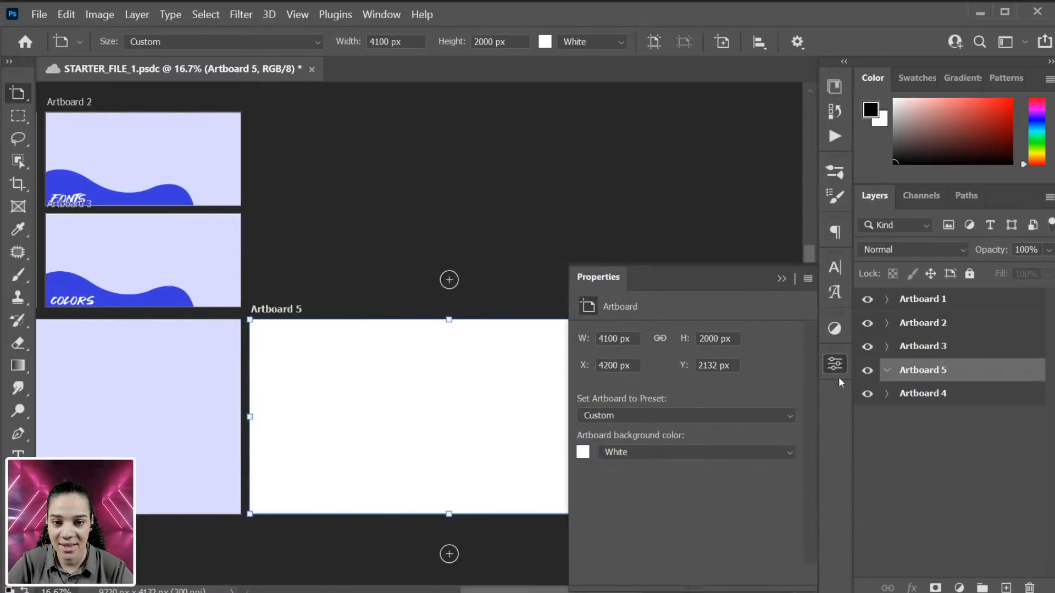
left_click(834, 363)
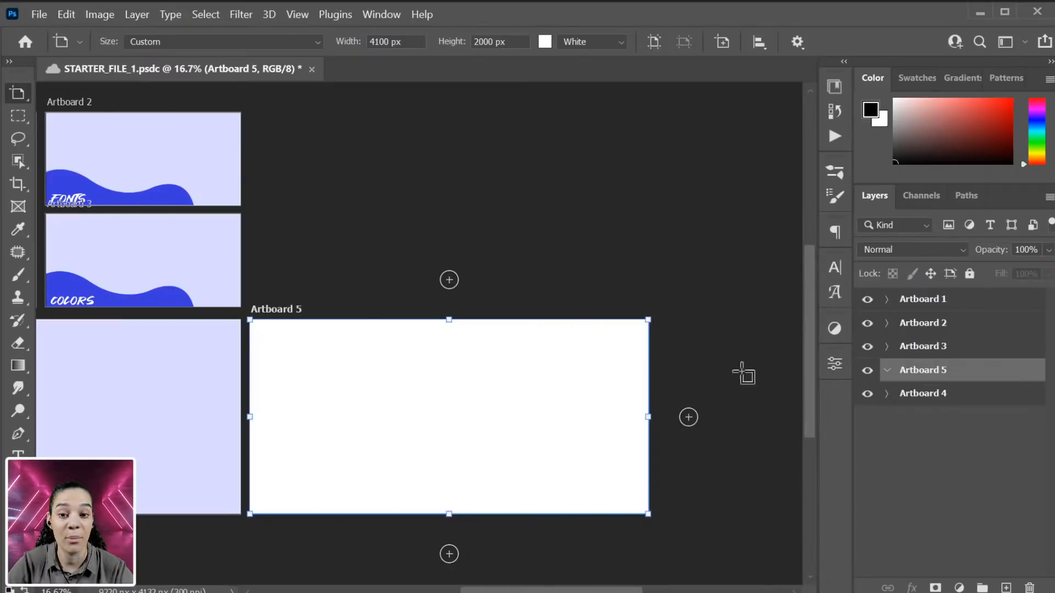
Step: Move the new white artboard up beside Artboards 2 and 3 with a gap between them, and delete it
left_click_drag(390, 430, 512, 317)
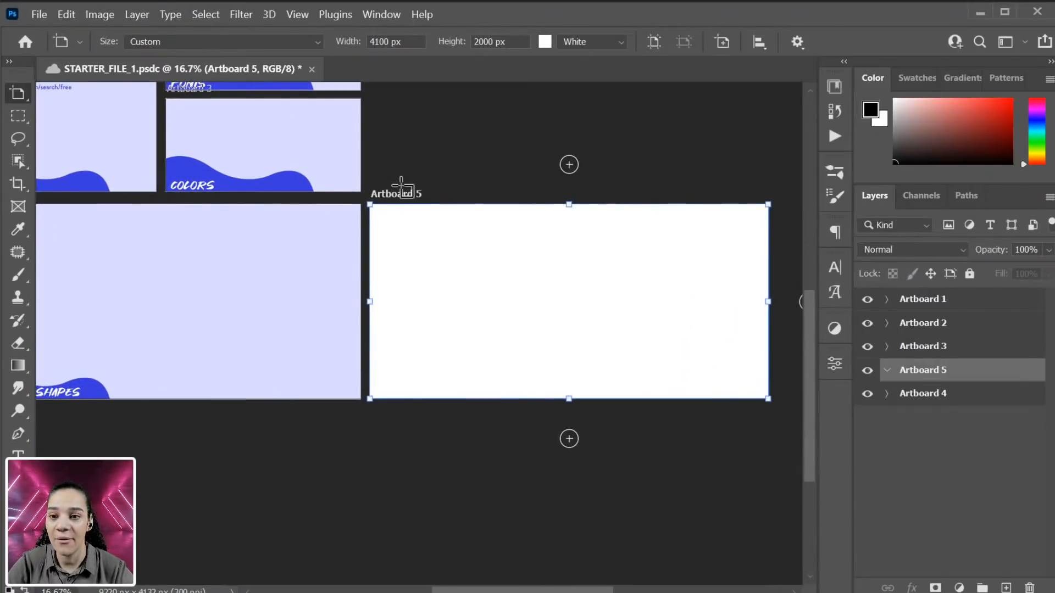
left_click_drag(401, 197, 459, 207)
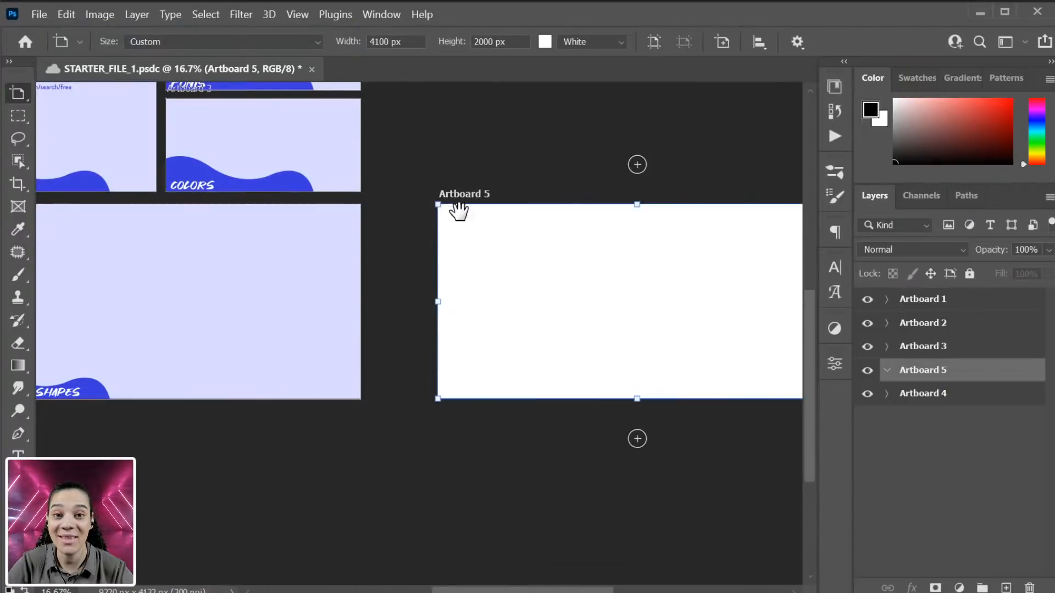
key("ctrl+minus")
key("ctrl+minus")
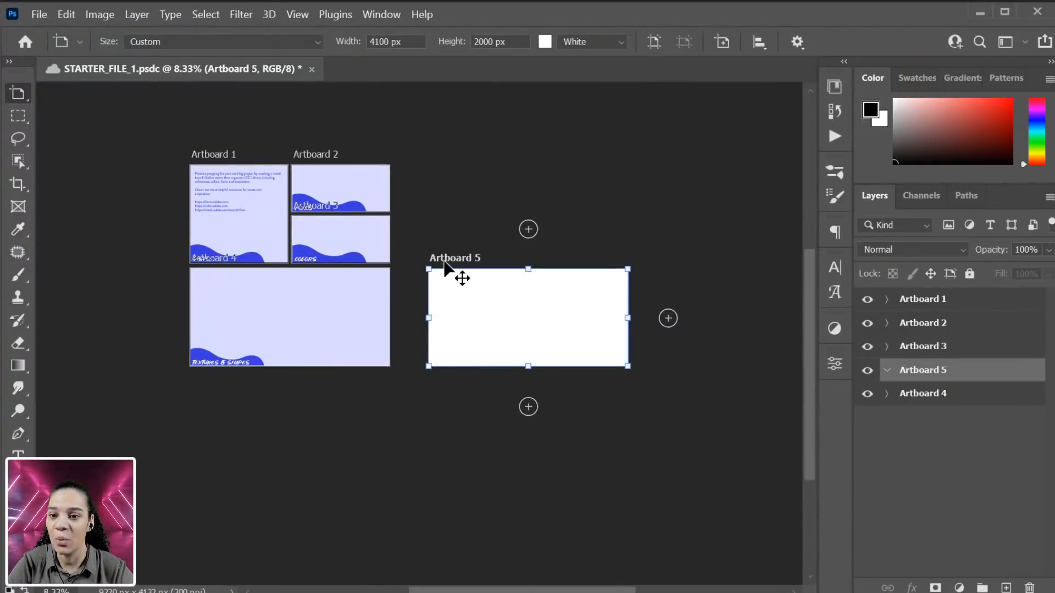
left_click_drag(467, 262, 437, 176)
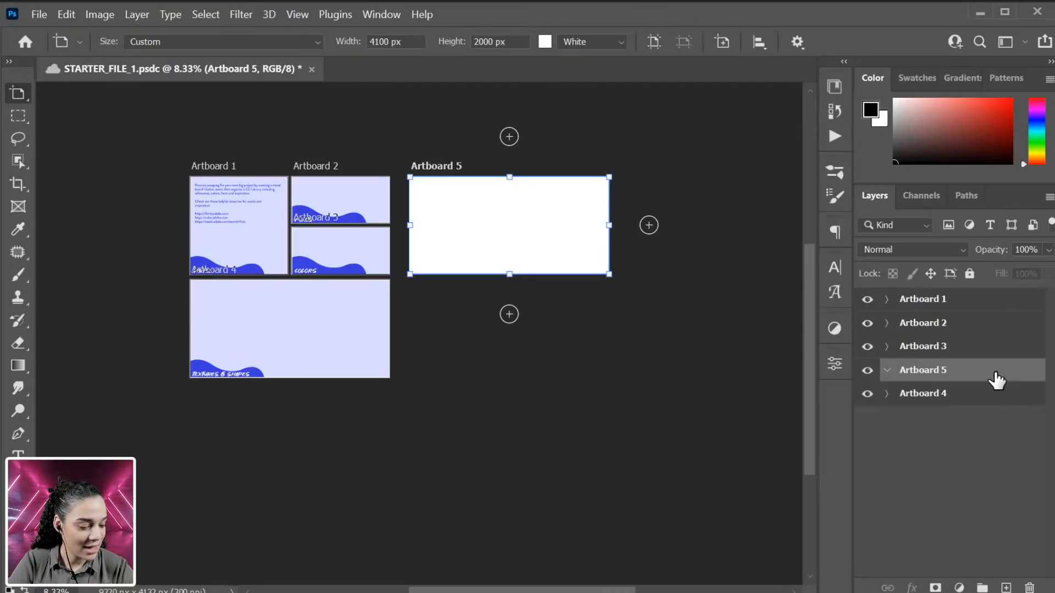
key("Delete")
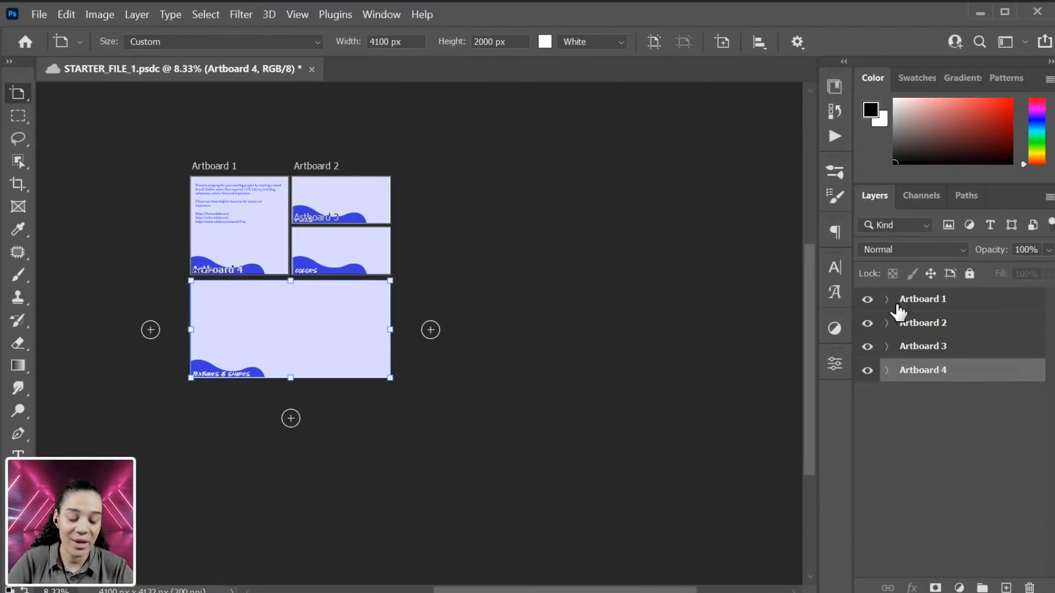
Step: Duplicate Artboard 3 with its Colors heading and wave shape, and delete the copy
key("ctrl+plus")
key("ctrl+plus")
key("ctrl+plus")
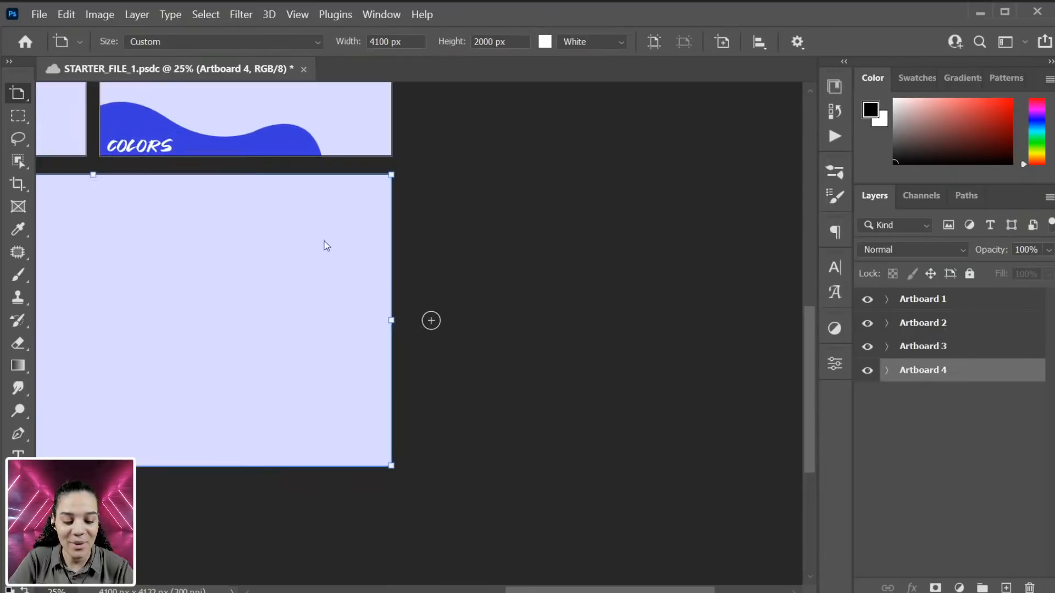
left_click_drag(271, 181, 496, 372)
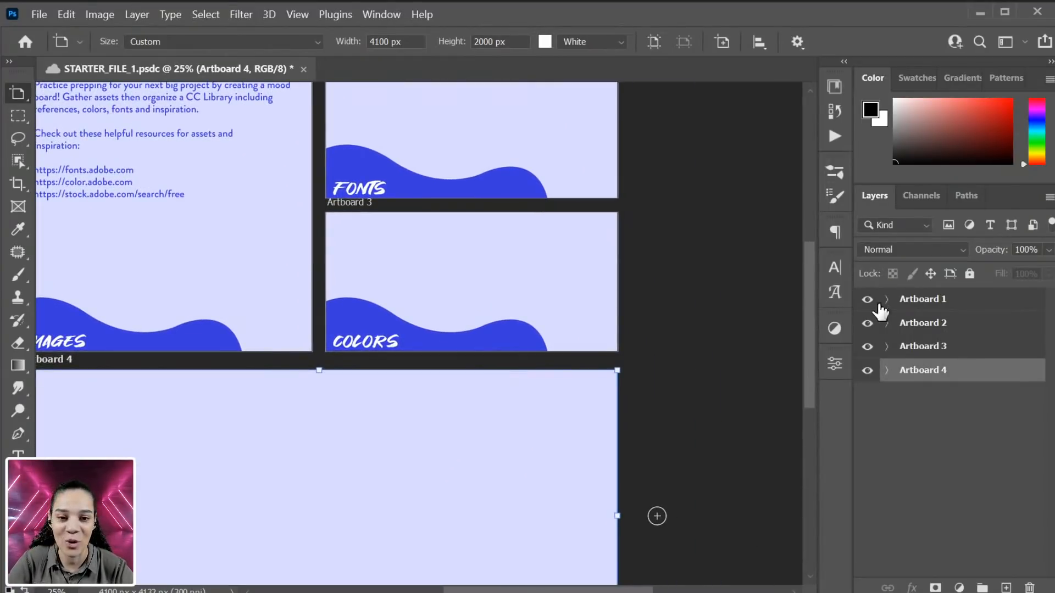
left_click(950, 346)
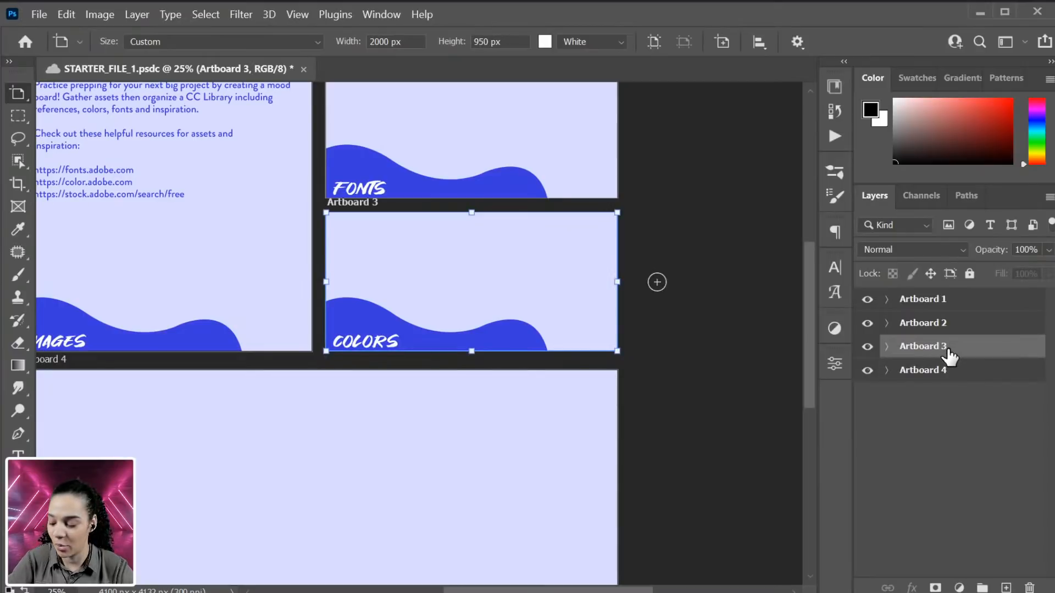
key("ctrl+j")
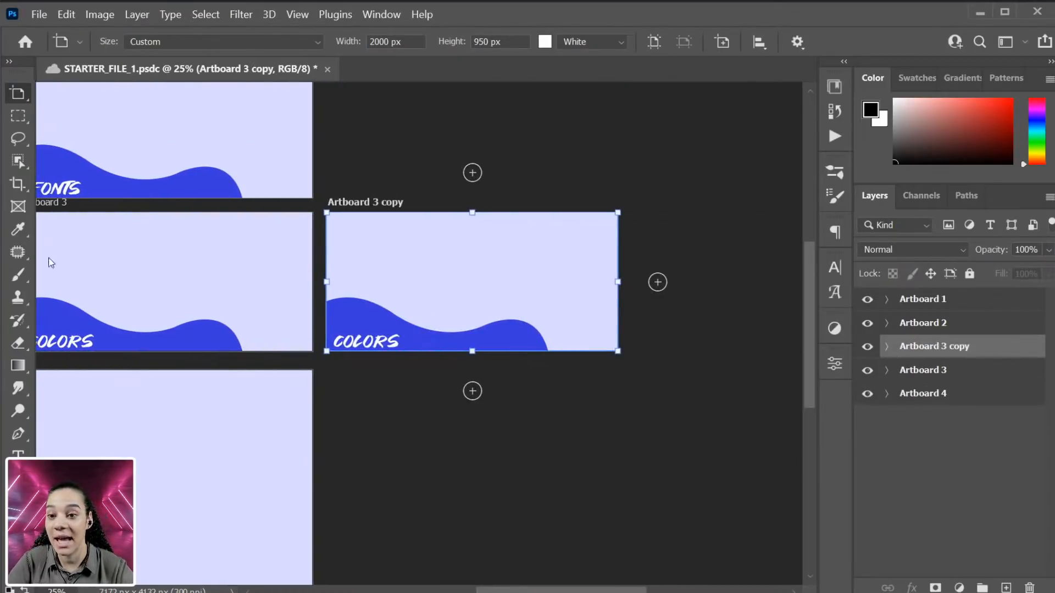
left_click_drag(257, 391, 419, 387)
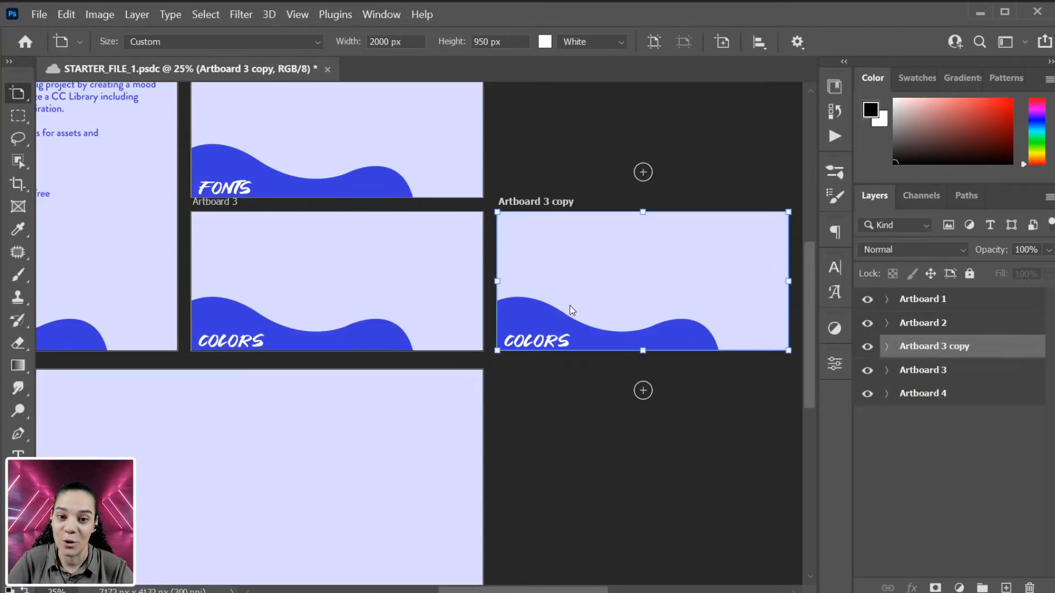
key("Delete")
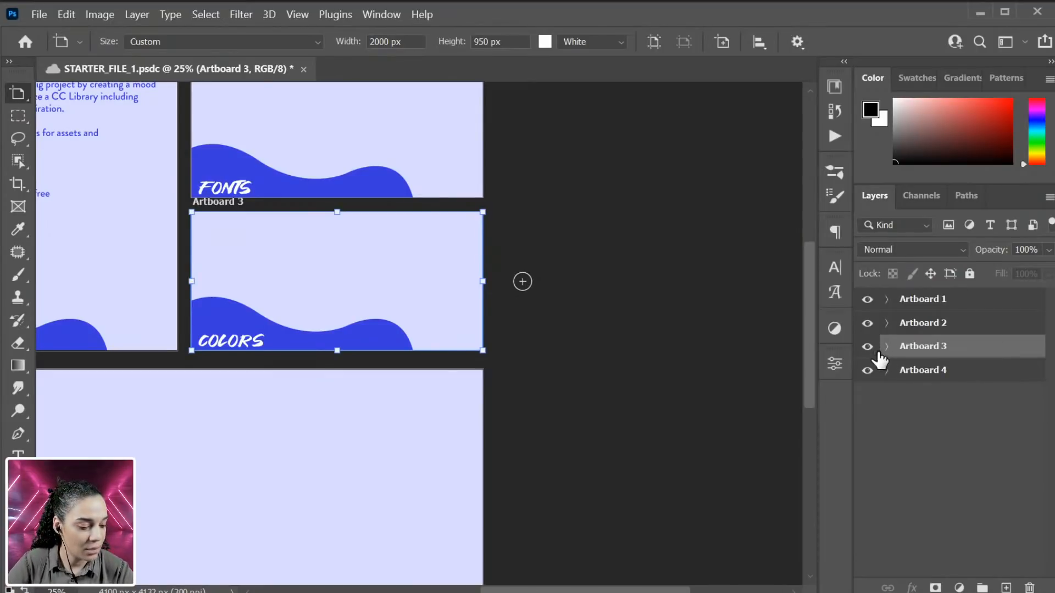
Step: Set the width of Artboard 4, the Textures & Shapes artboard, to 2000 px
left_click(943, 375)
left_click_drag(160, 460, 360, 243)
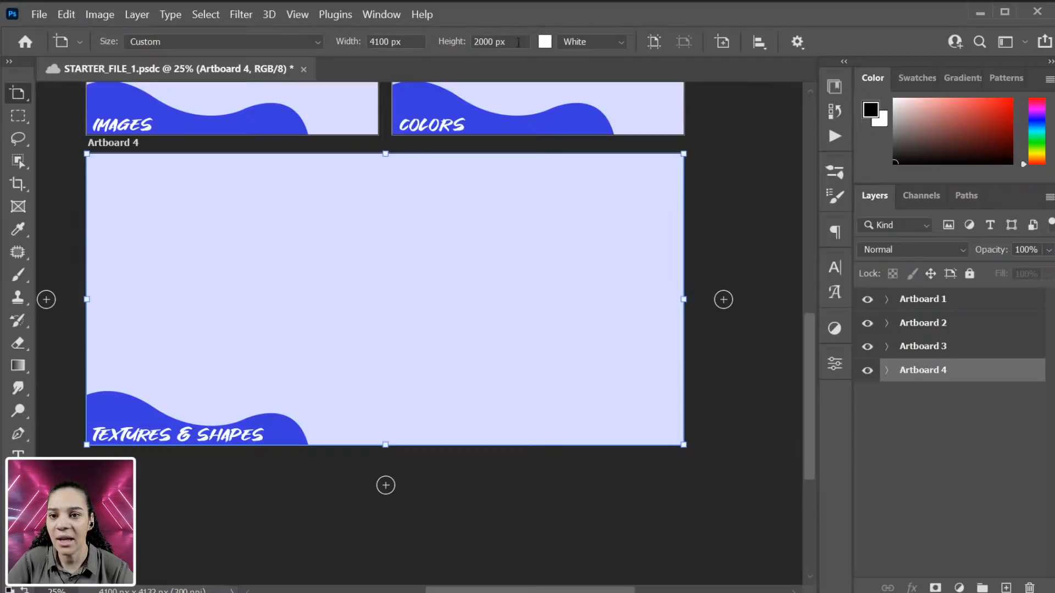
double_click(379, 41)
type("200")
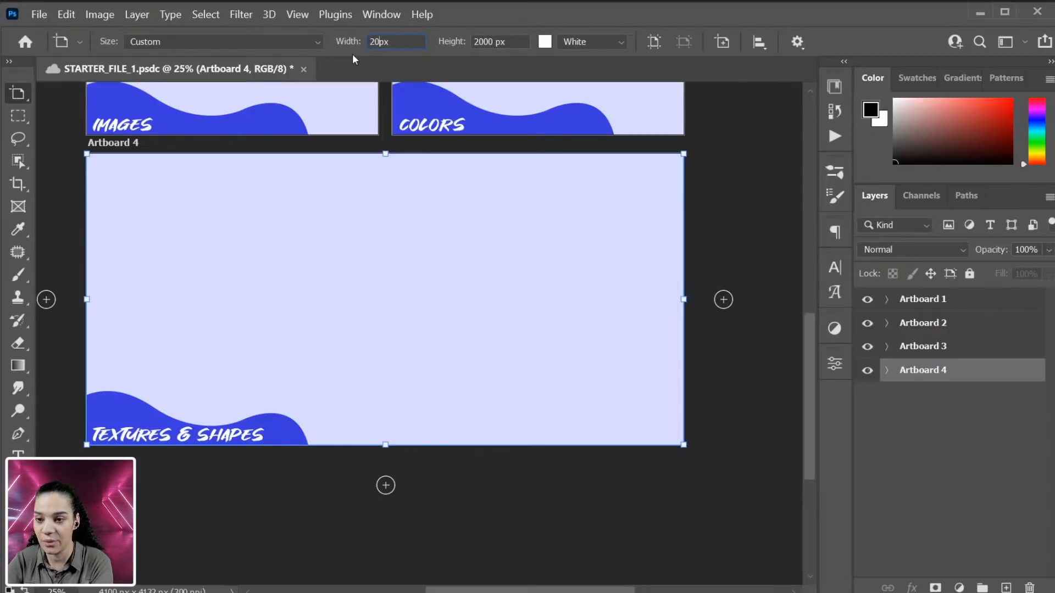
type("0")
key("Return")
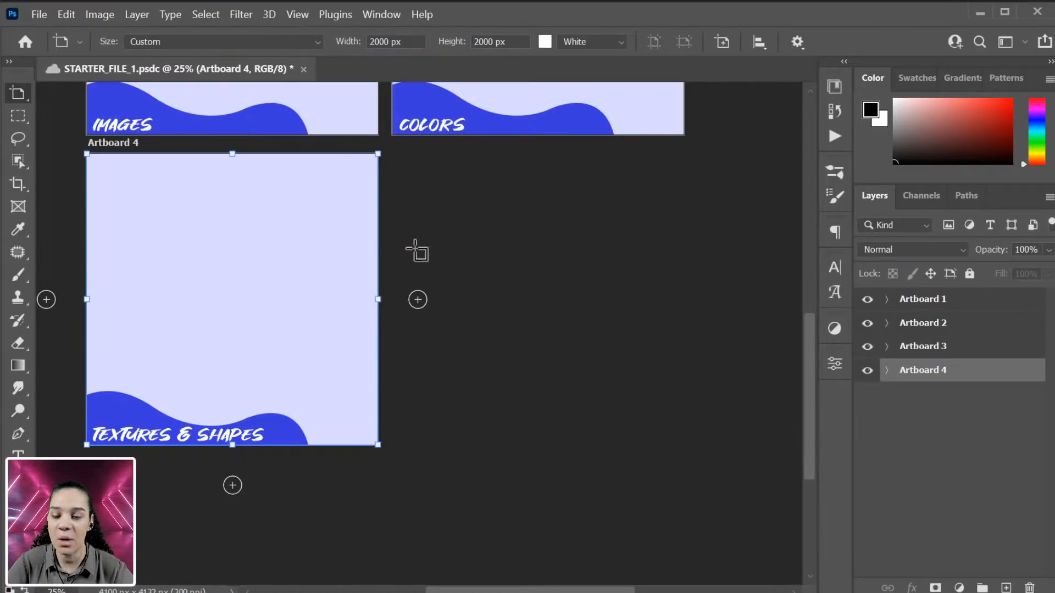
Step: Set the width of the Textures & Shapes artboard to 4100 px
double_click(385, 42)
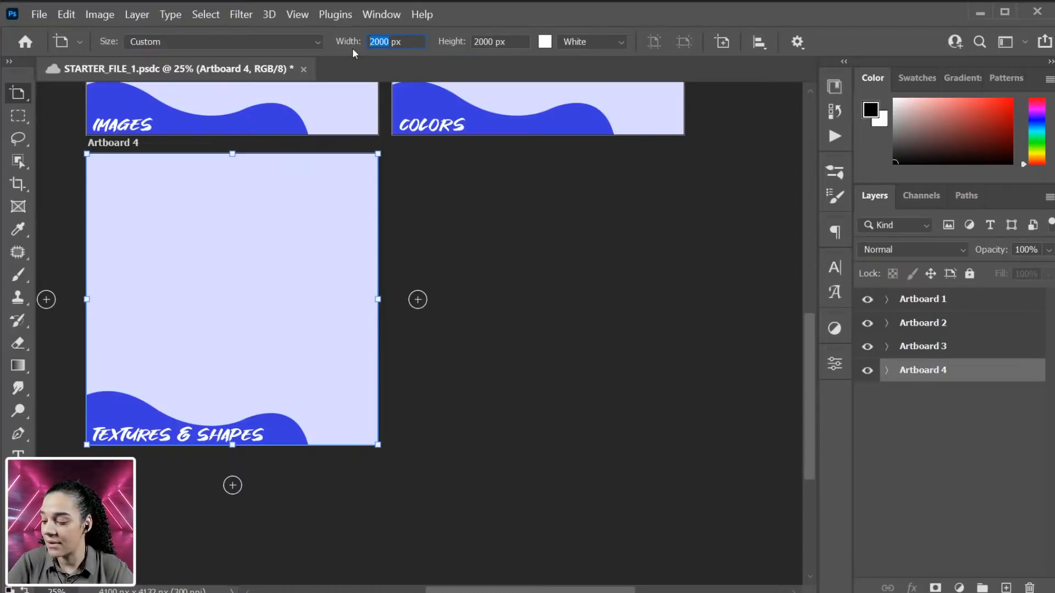
type("41")
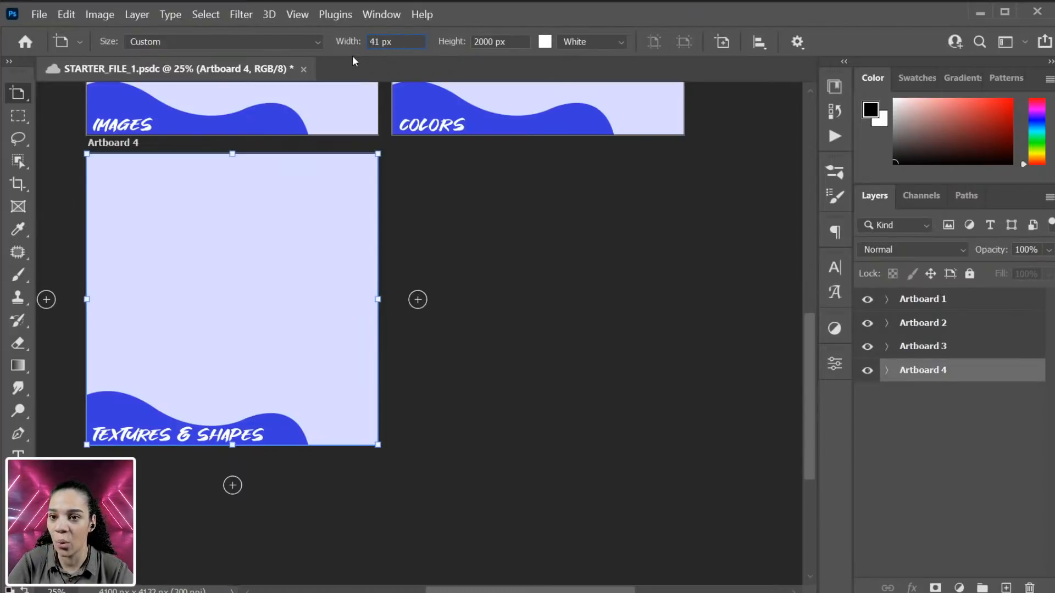
type("00")
key("Return")
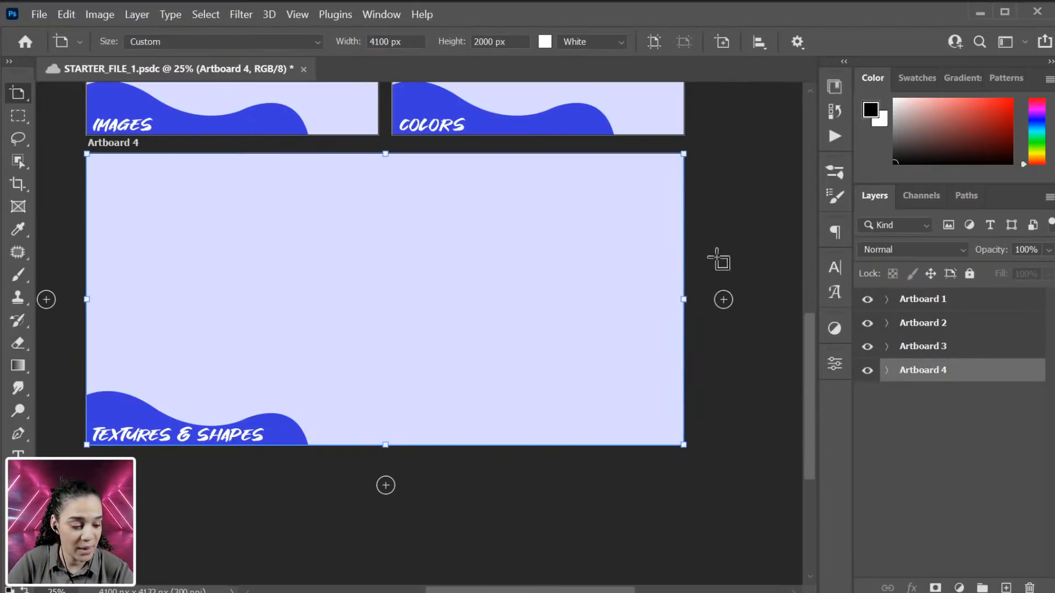
mouse_move(681, 302)
left_mouse_down()
mouse_move(791, 274)
mouse_move(684, 308)
left_mouse_up()
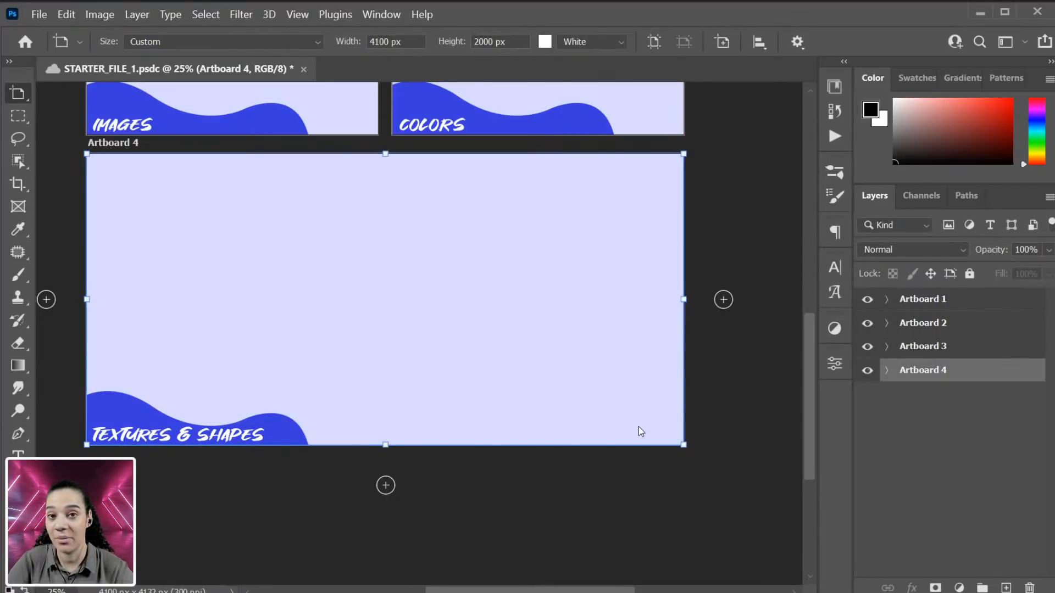
key("ctrl+minus")
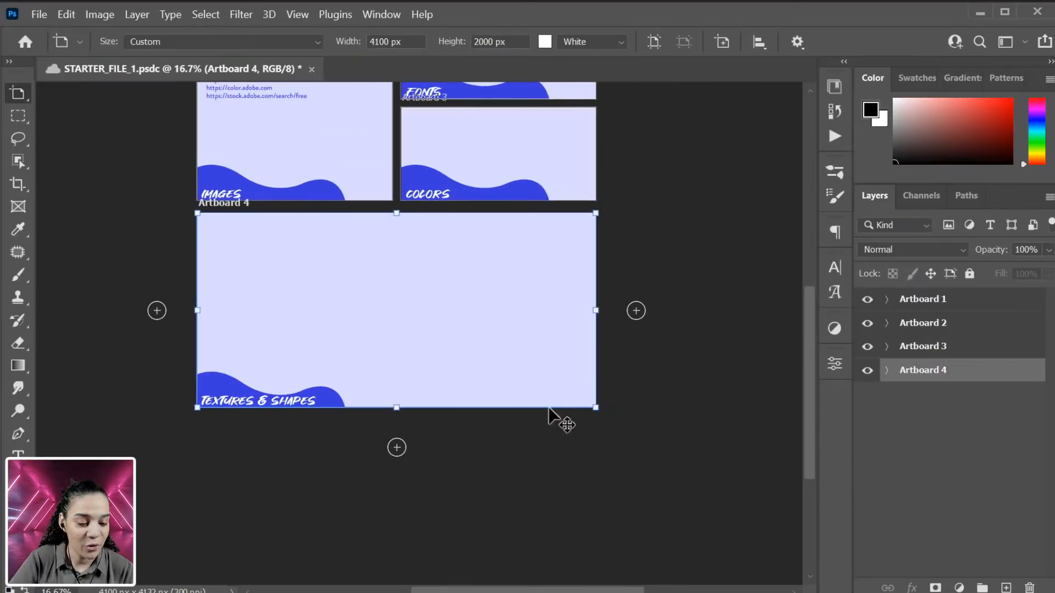
Step: Examine the layout of the four mood board artboards and the instructions and resource links on the Images artboard
key("ctrl+plus")
left_click_drag(456, 181, 478, 329)
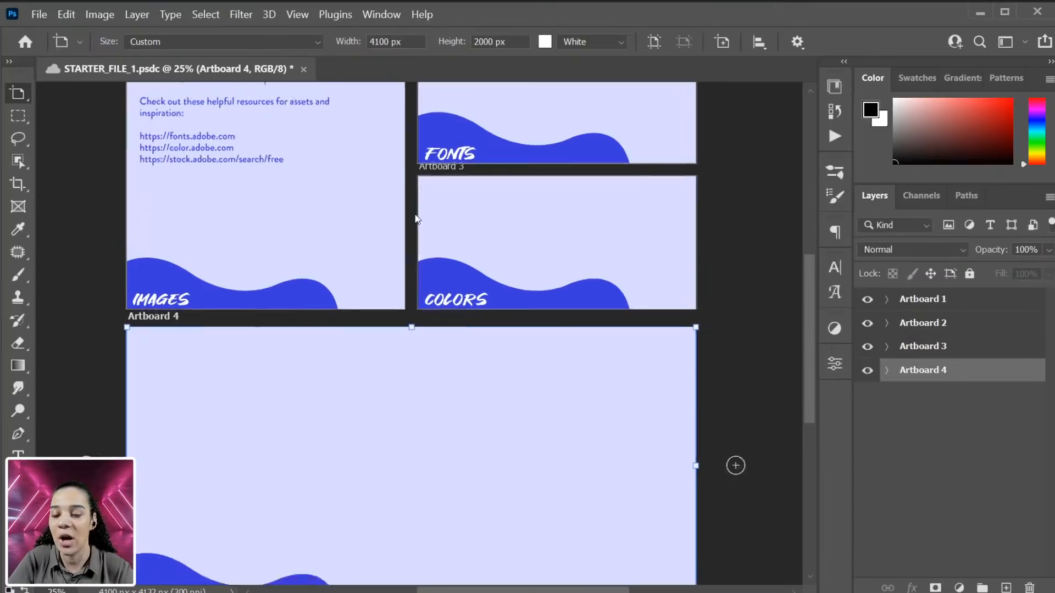
key("ctrl+minus")
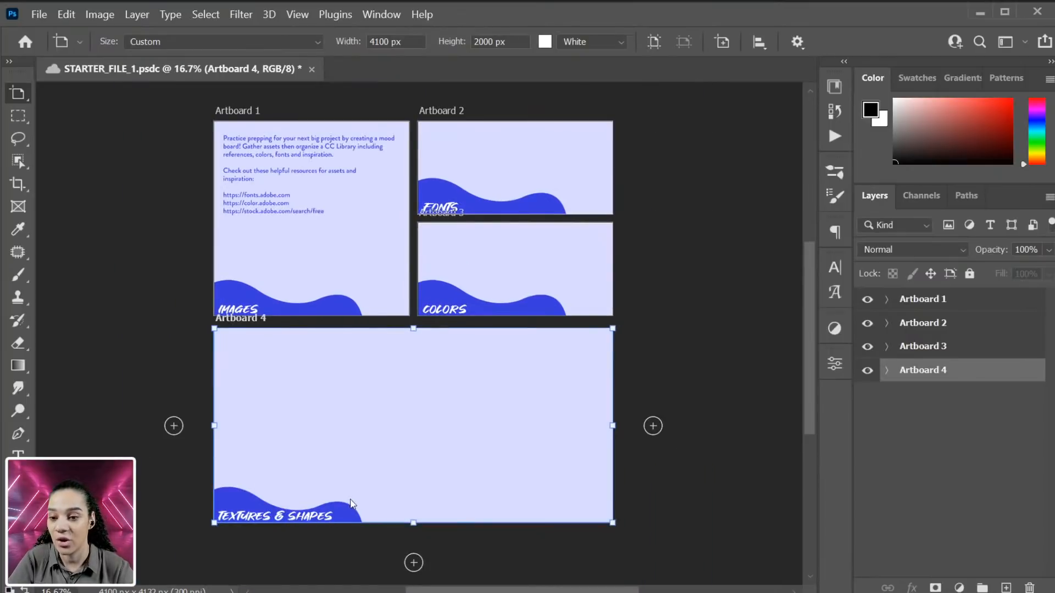
key("ctrl+plus")
left_click_drag(336, 532, 387, 370)
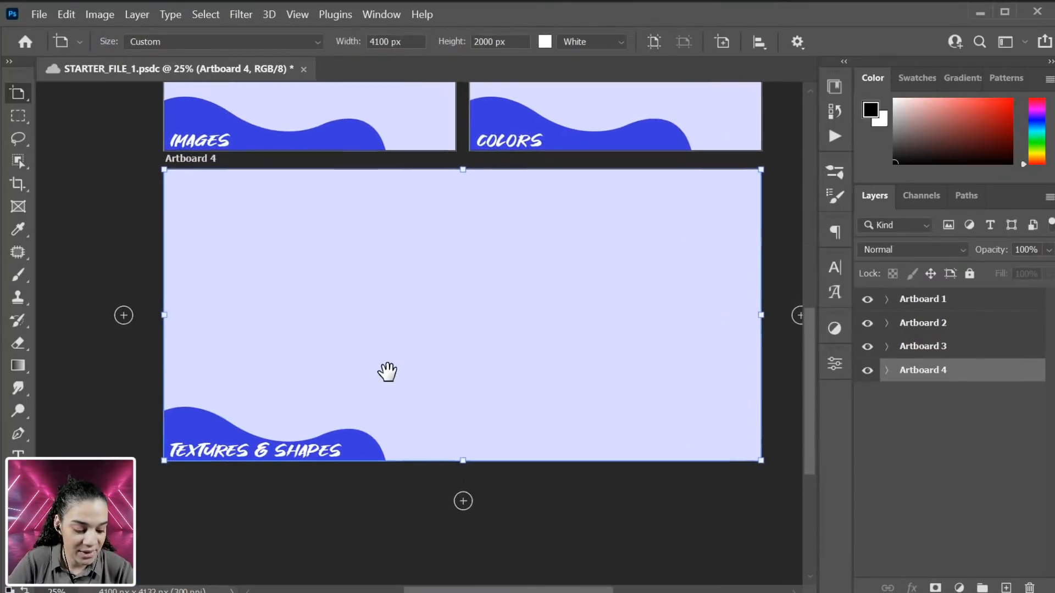
left_click_drag(476, 315, 450, 493)
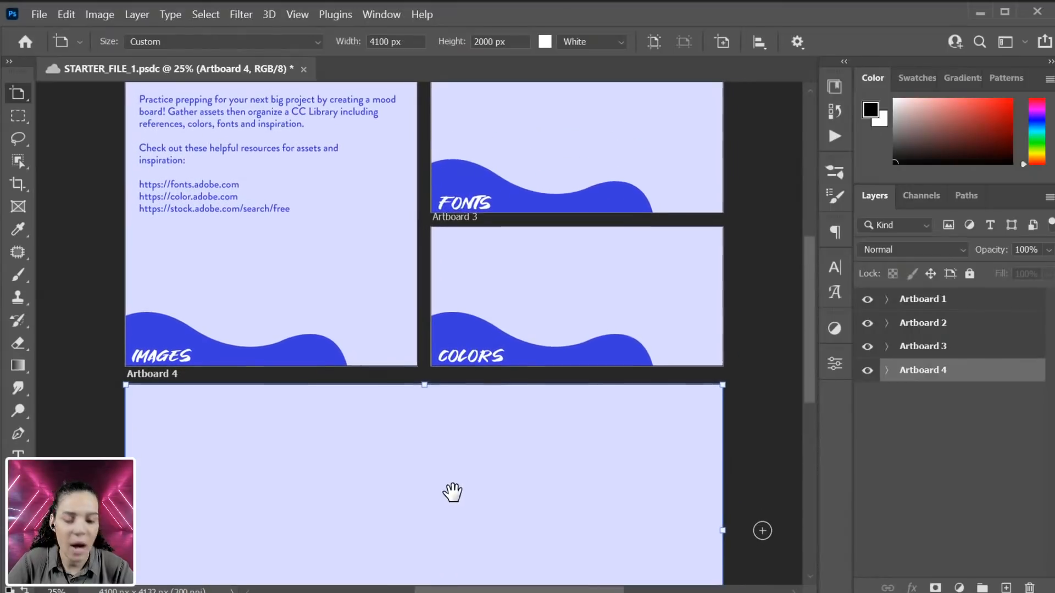
left_click_drag(421, 316, 444, 392)
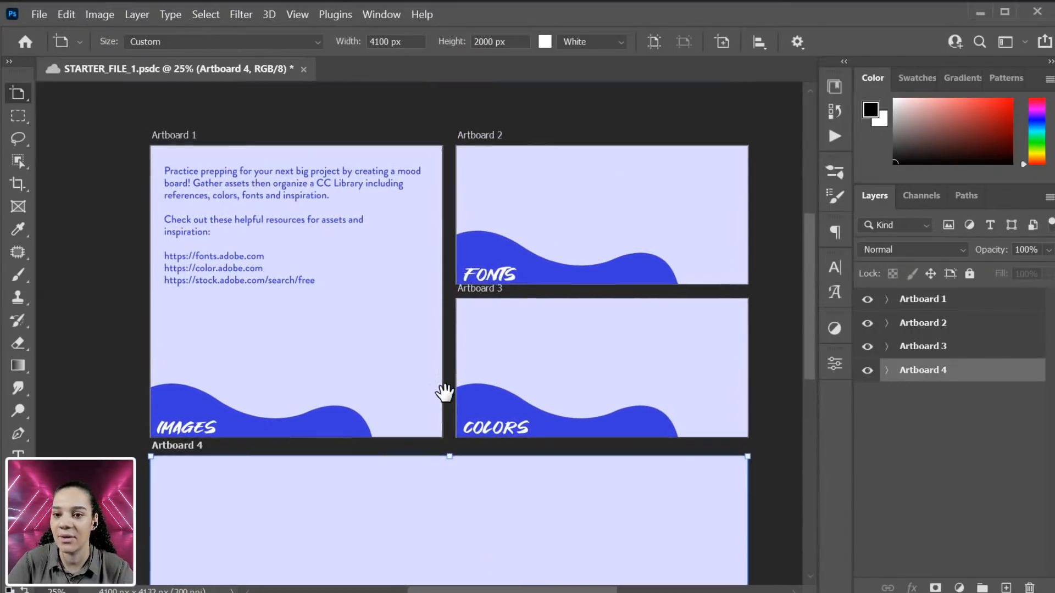
key("ctrl+plus")
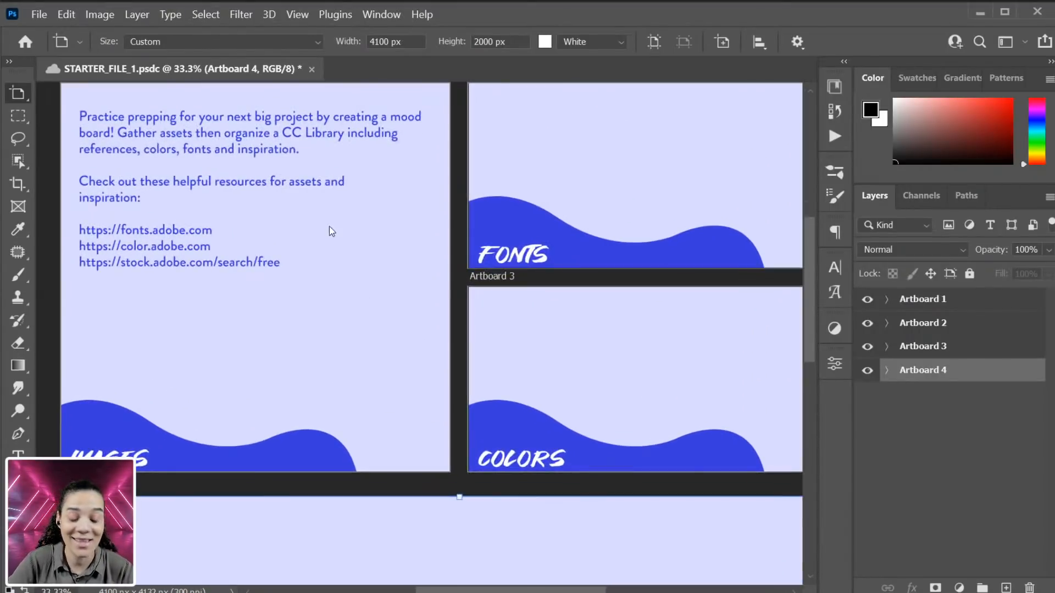
left_click_drag(350, 216, 398, 262)
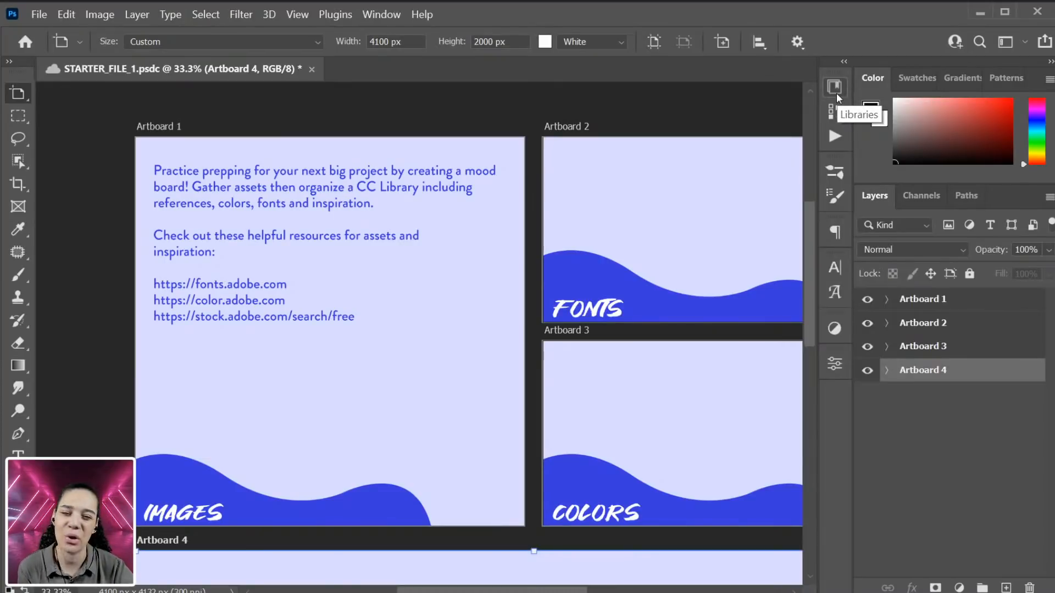
Step: Deselect Artboard 4 so that no artboard or layer is selected
left_click_drag(837, 94, 837, 71)
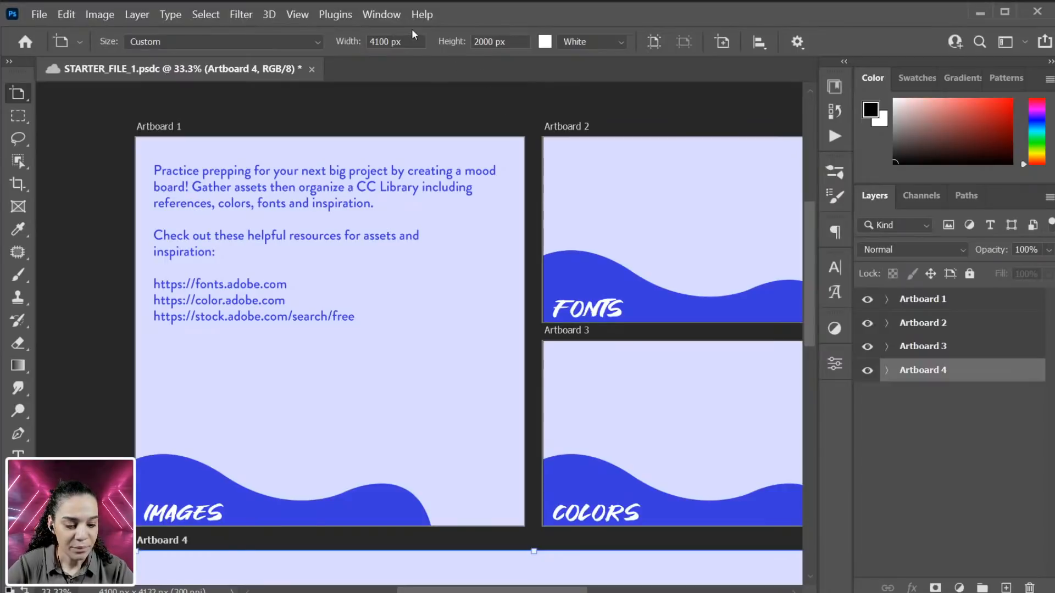
left_click(392, 16)
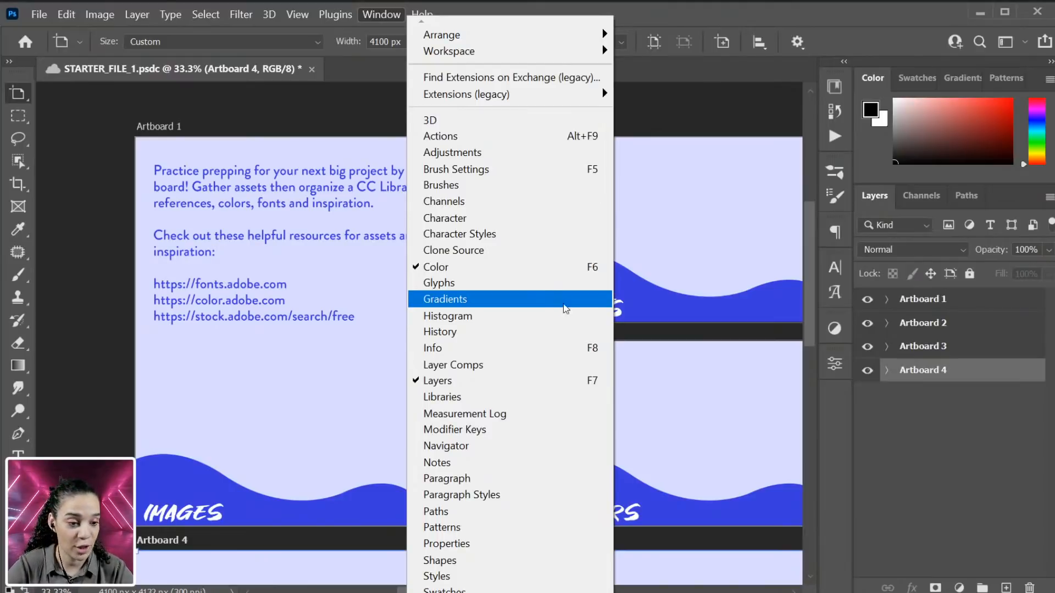
left_click(913, 419)
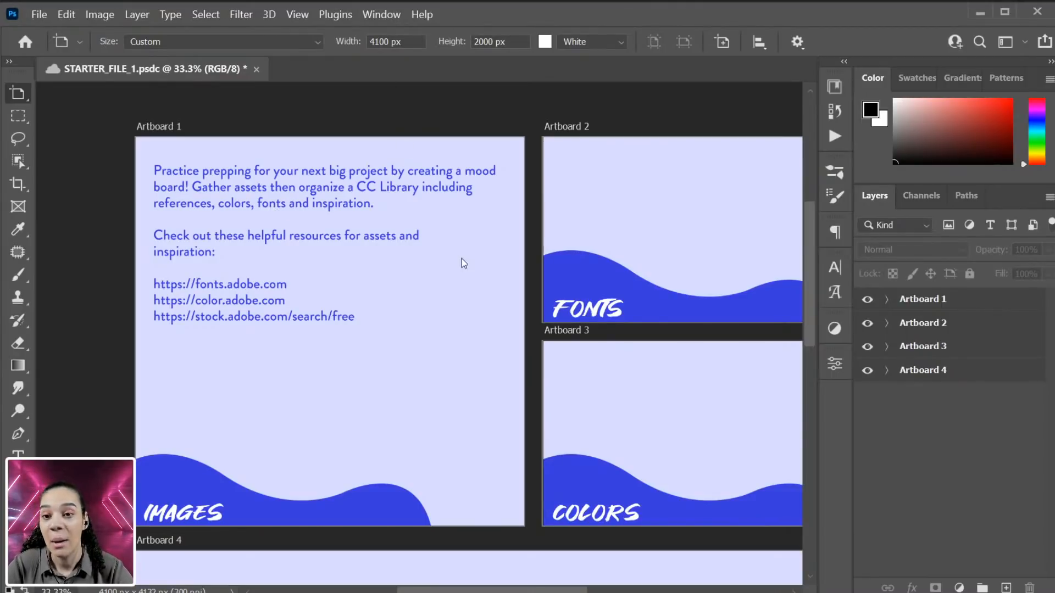
Step: Open the Create Waves library and browse its color themes, Ocean Image Bank photographs, World Surf League assets and Adobe Stock images
scroll(472, 282, "down", 5)
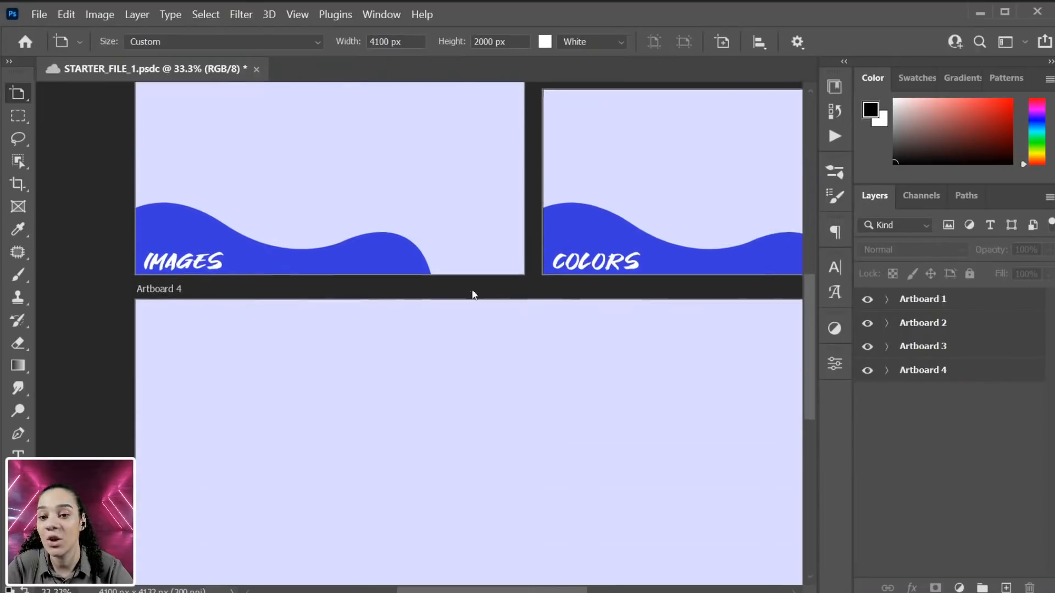
scroll(472, 289, "up", 3)
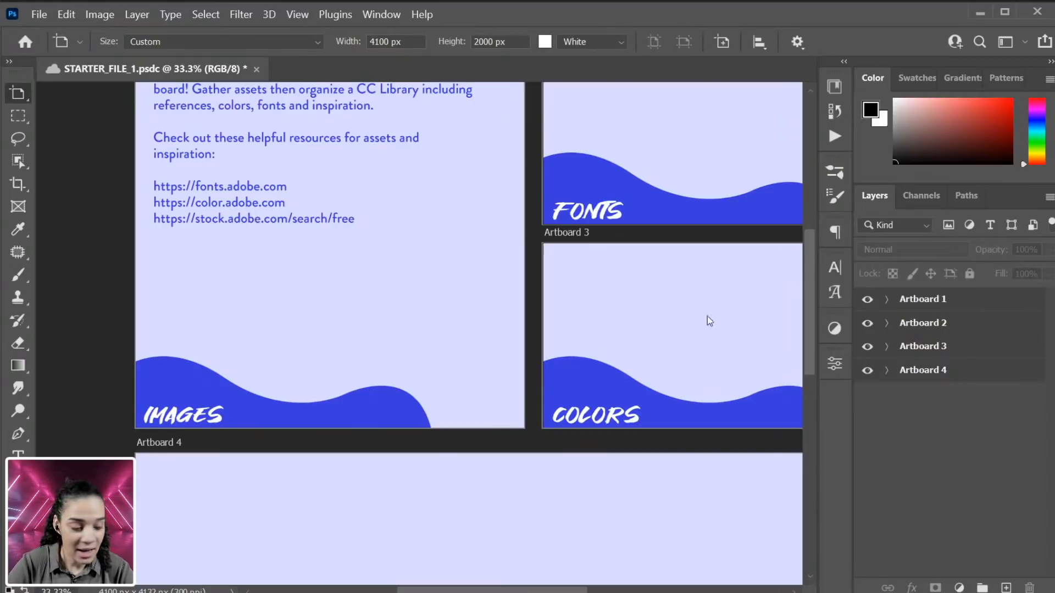
left_click(835, 87)
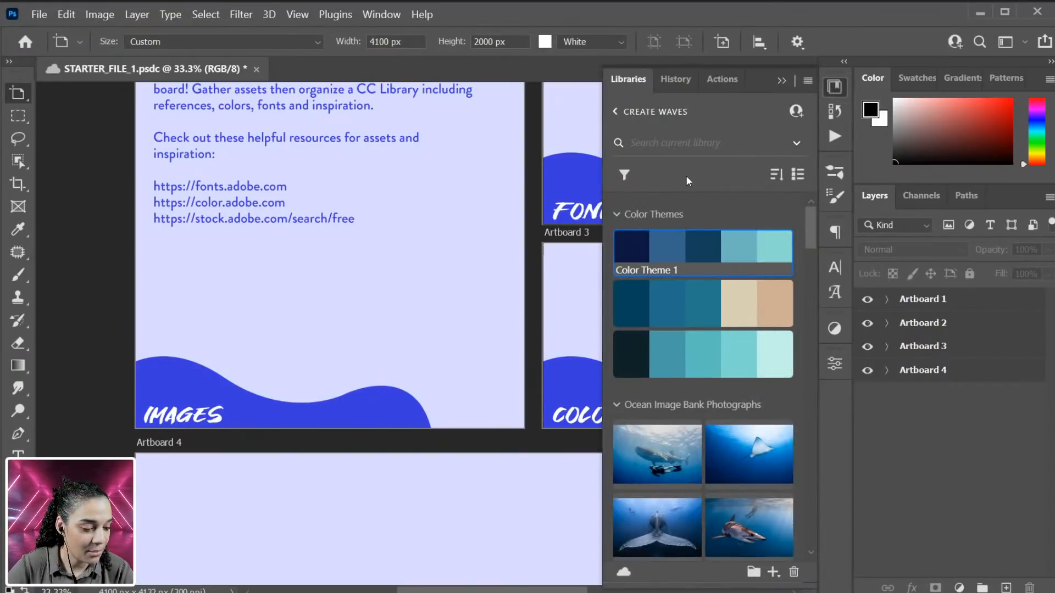
scroll(737, 279, "down", 10)
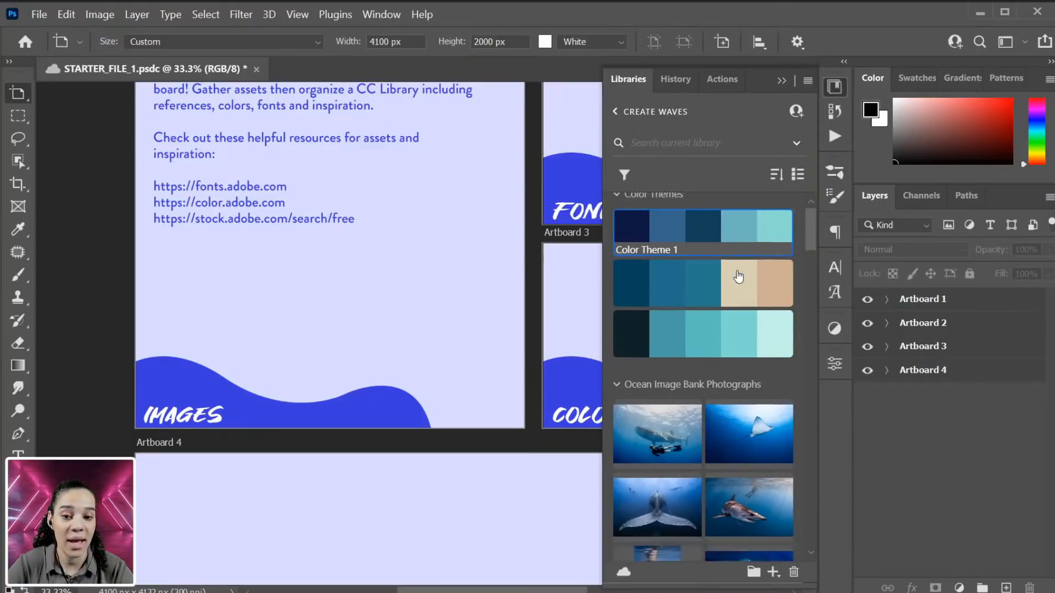
scroll(739, 275, "up", 10)
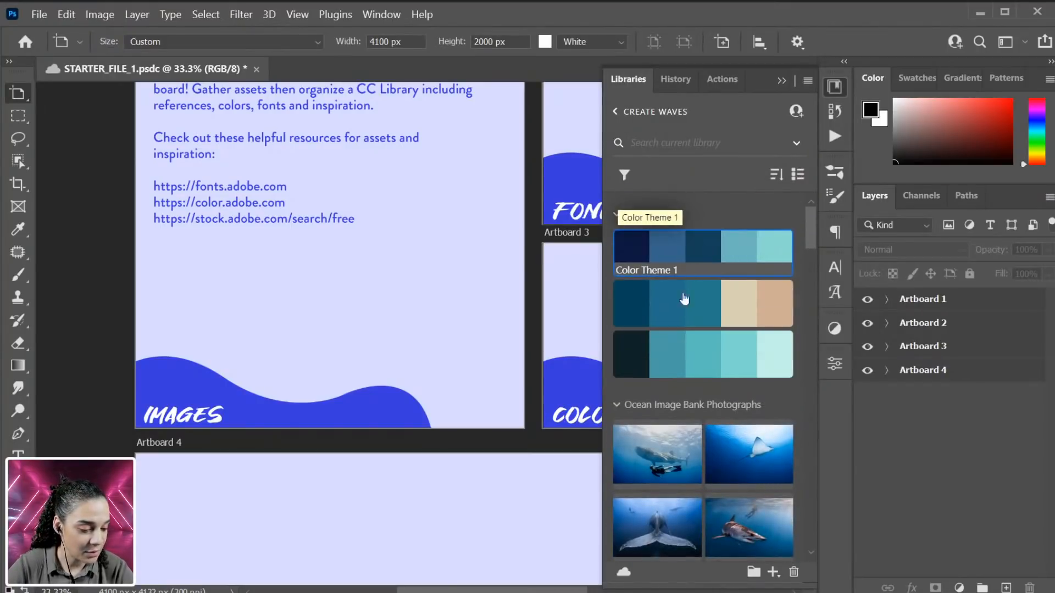
scroll(699, 307, "down", 10)
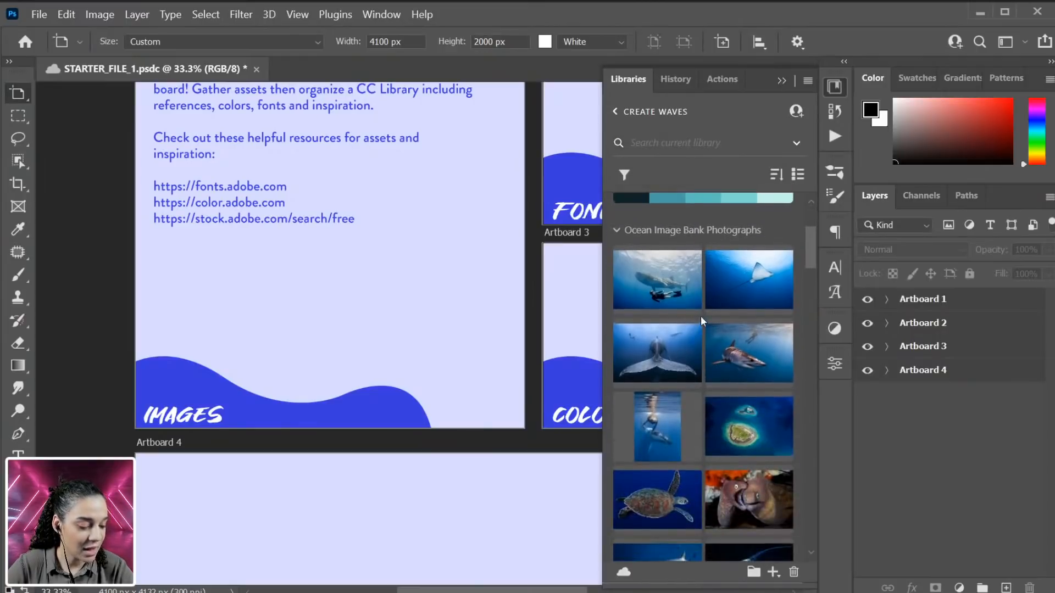
scroll(703, 316, "down", 10)
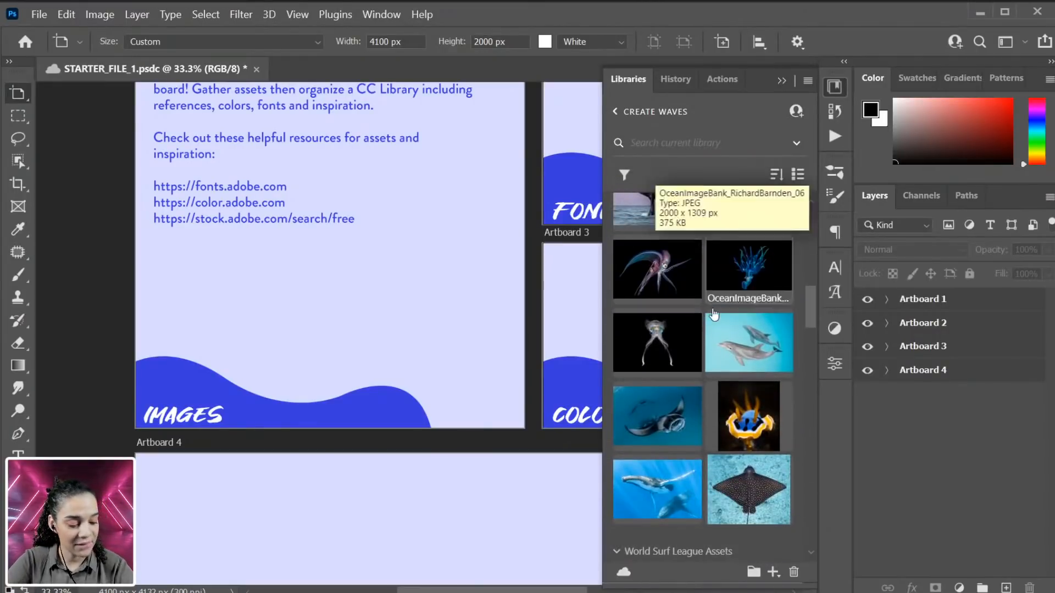
scroll(712, 317, "down", 4)
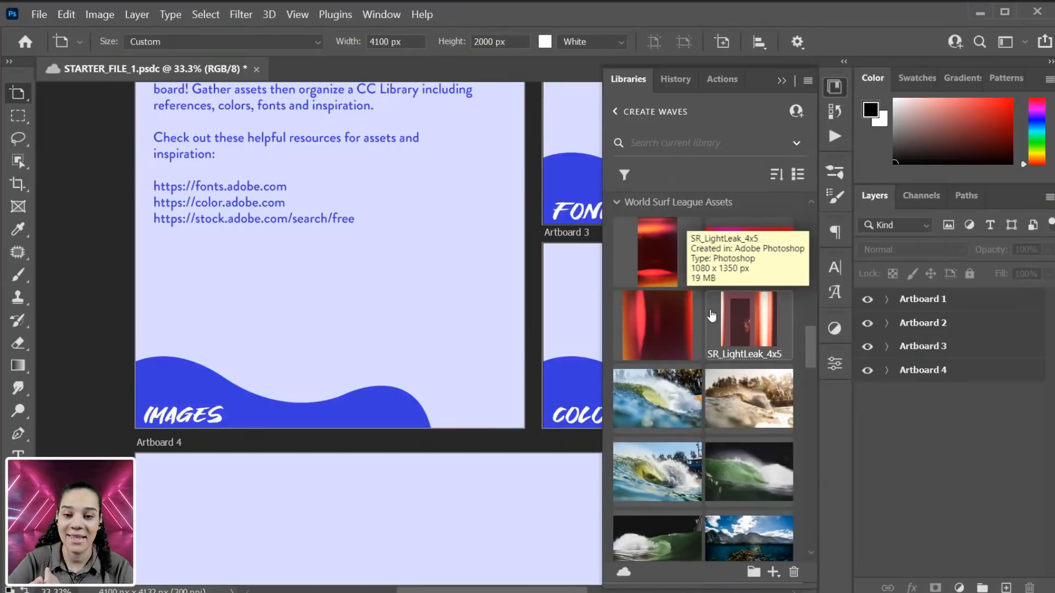
scroll(712, 316, "down", 10)
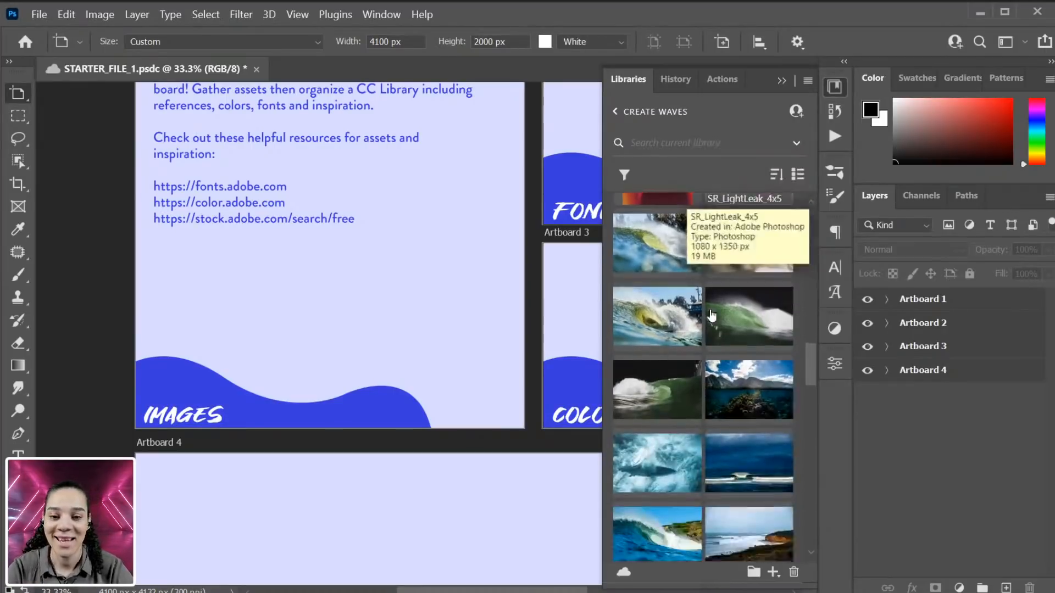
scroll(710, 341, "down", 8)
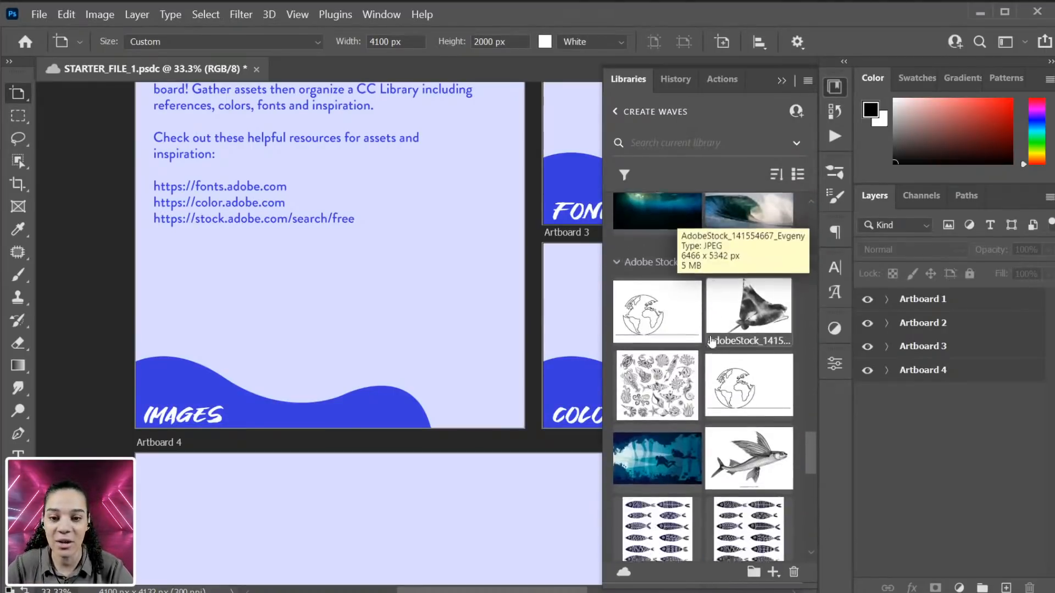
scroll(713, 341, "down", 5)
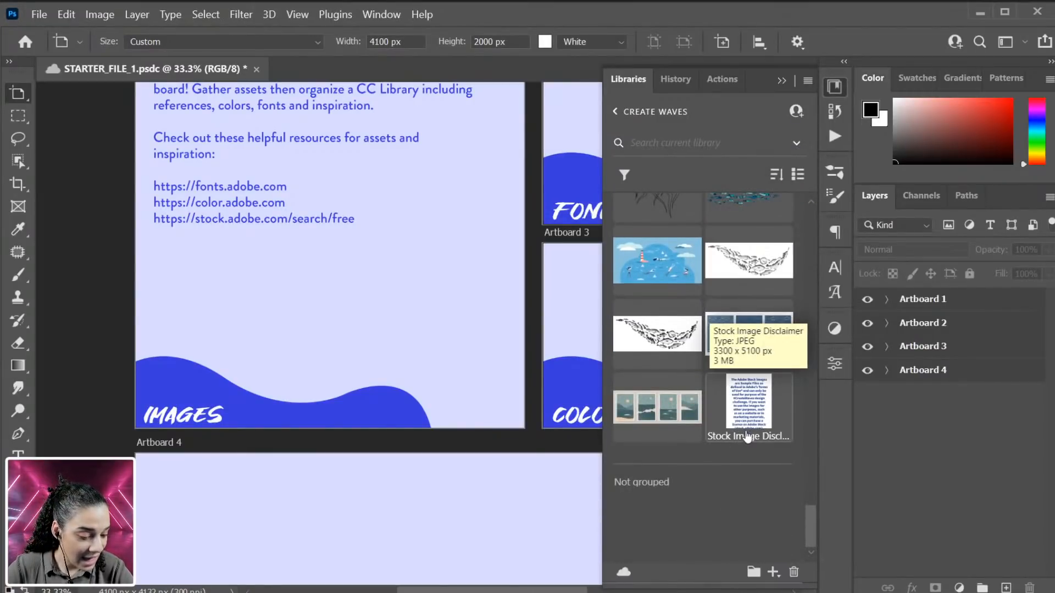
scroll(747, 434, "up", 5)
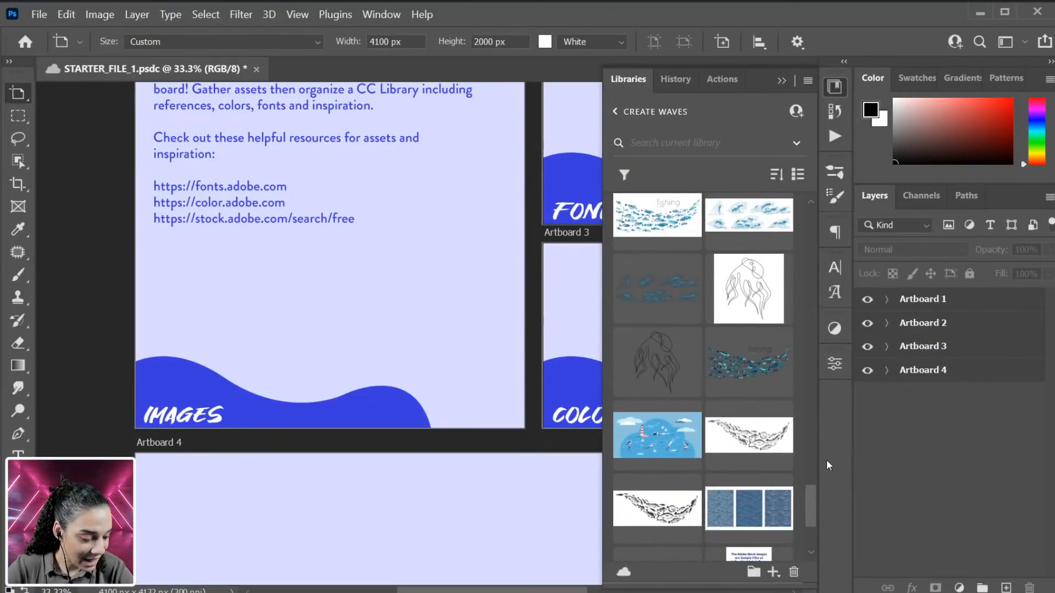
scroll(746, 484, "up", 15)
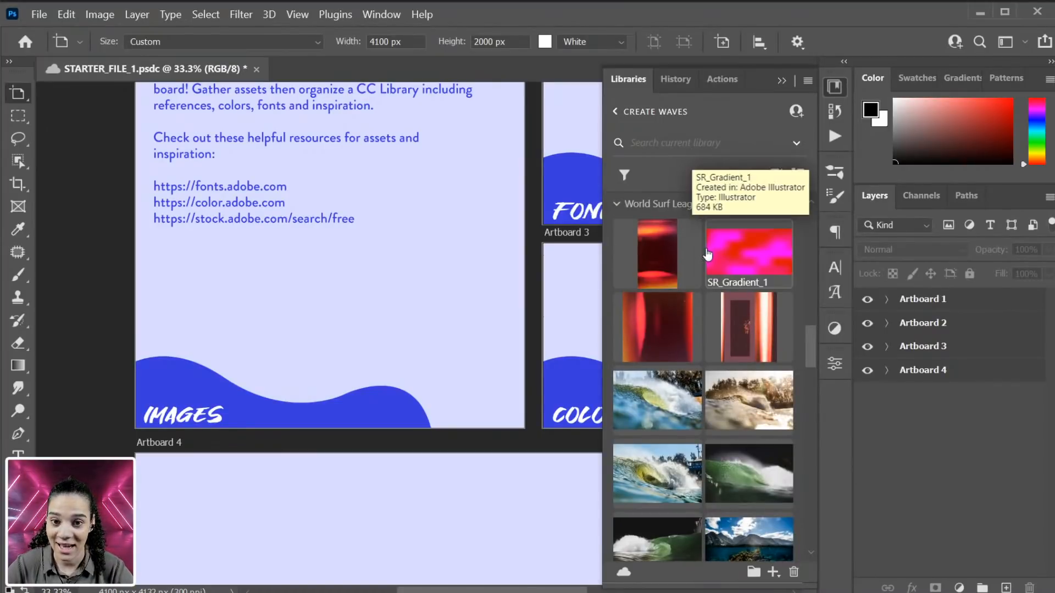
scroll(709, 256, "up", 5)
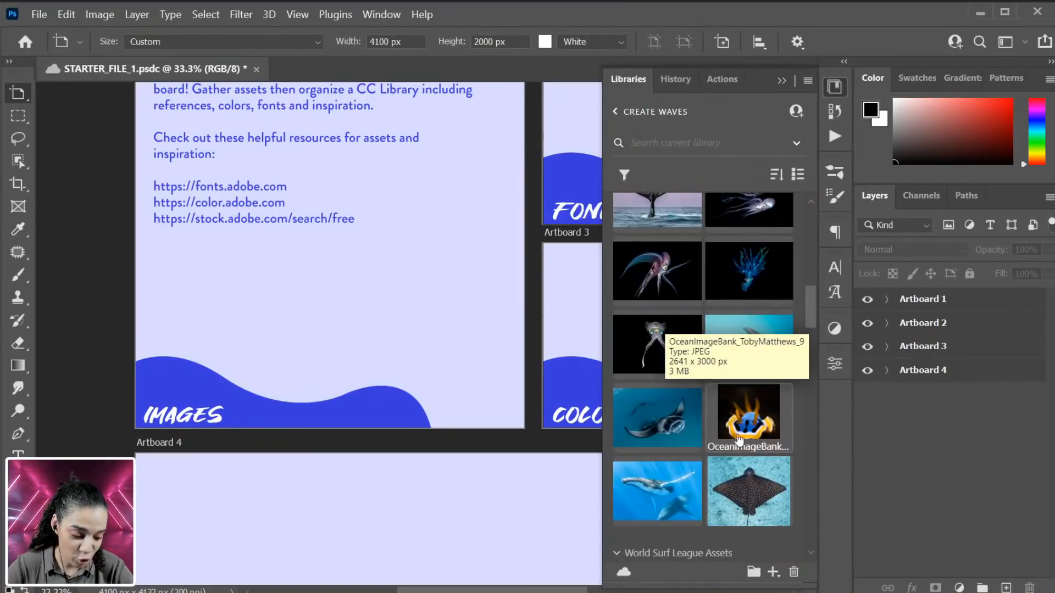
scroll(709, 478, "up", 10)
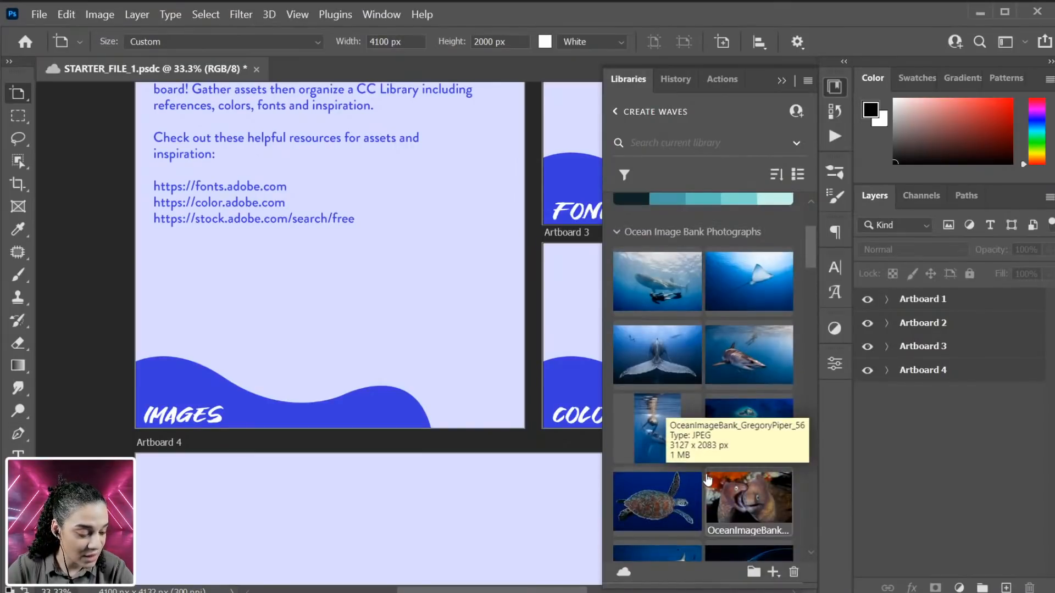
scroll(690, 418, "up", 3)
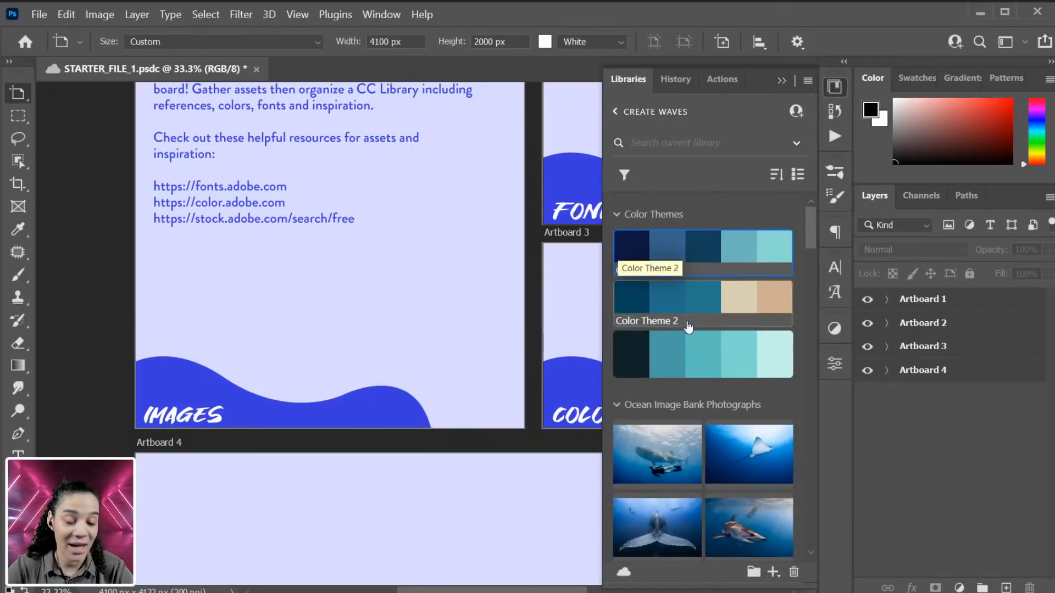
Step: Open the details of the Stock Image Disclaimer in the Create Waves library, read its usage terms, and return to the library
scroll(714, 357, "down", 20)
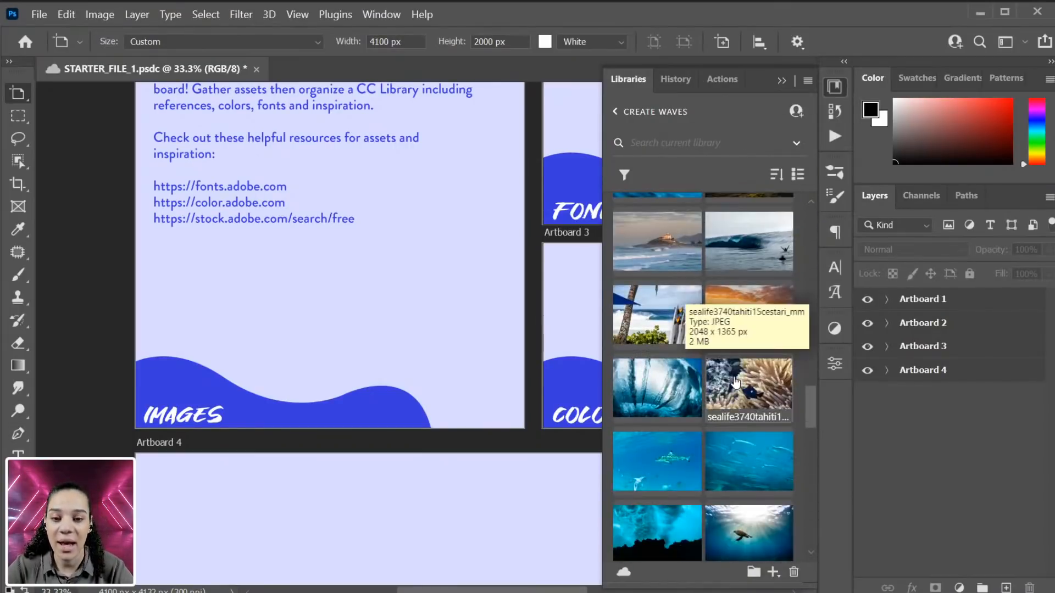
scroll(736, 383, "down", 15)
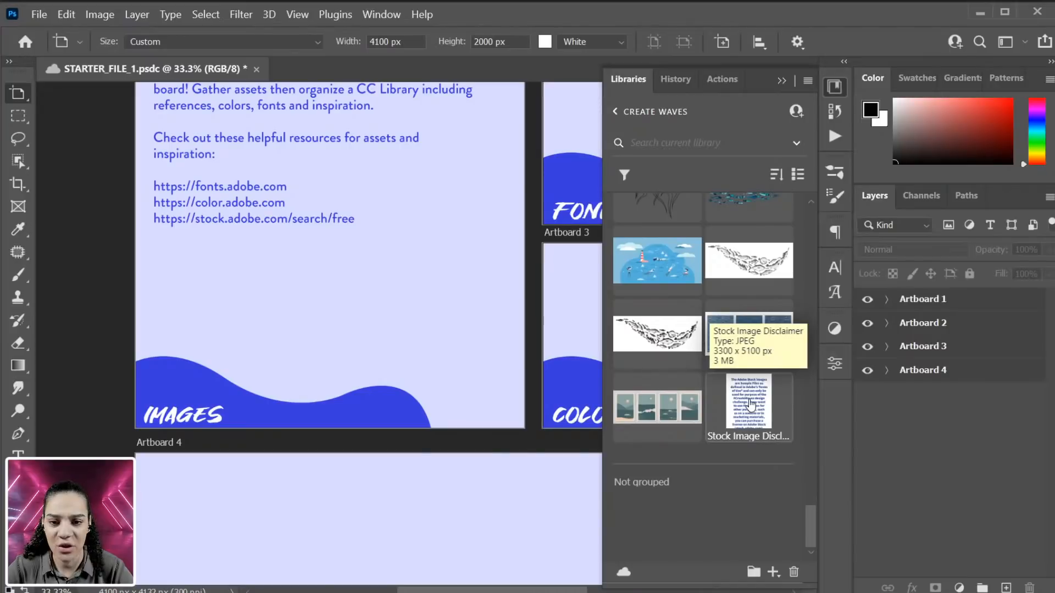
double_click(757, 399)
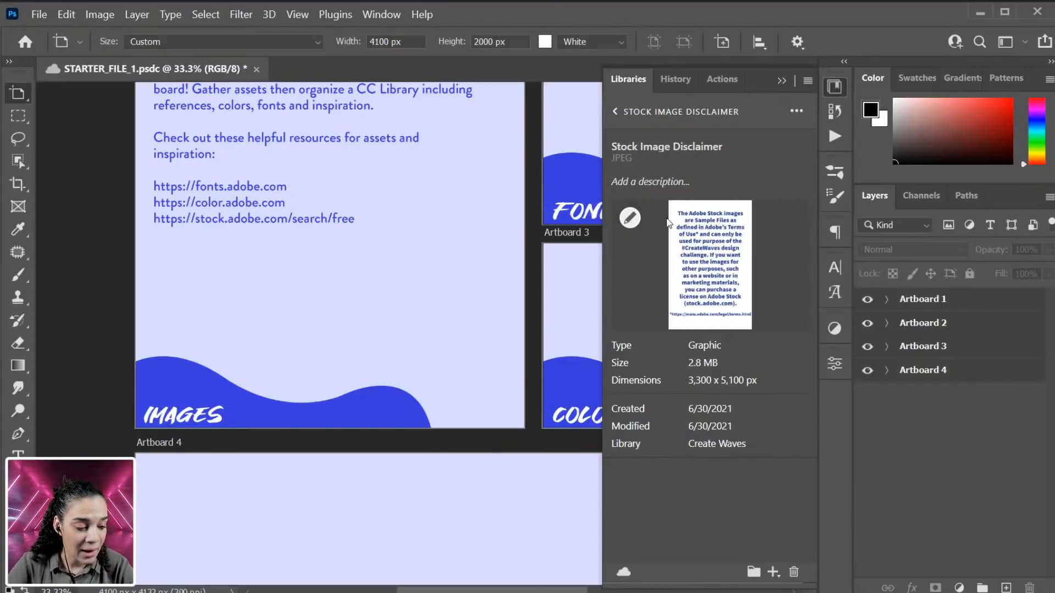
left_click(616, 111)
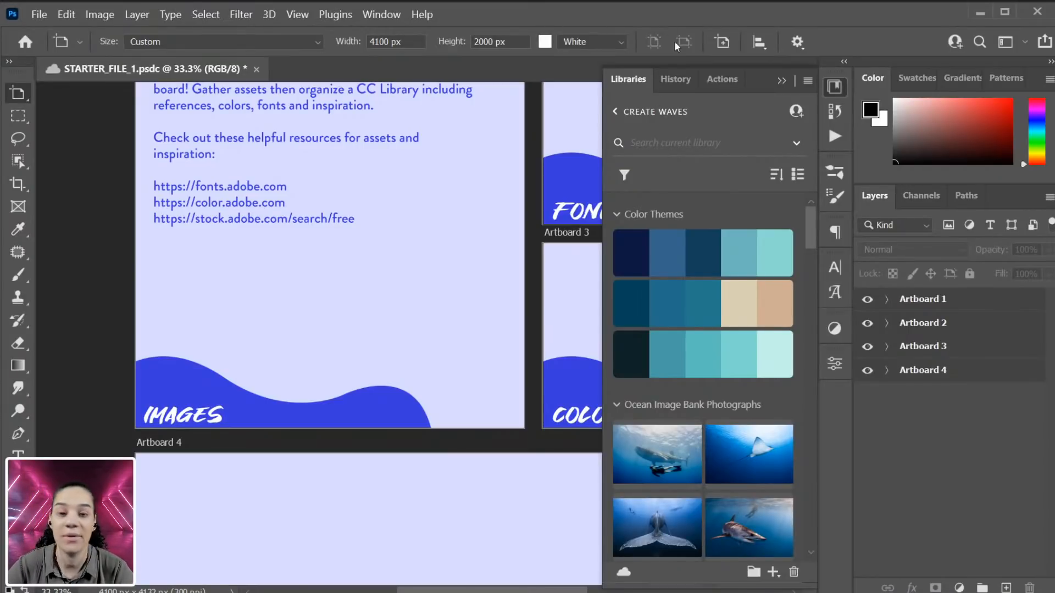
Step: Place the aerial beach and surf photo from the Ocean Image Bank Photographs in Artboard 1's lower-right corner, scaled to about 30%
scroll(703, 373, "down", 3)
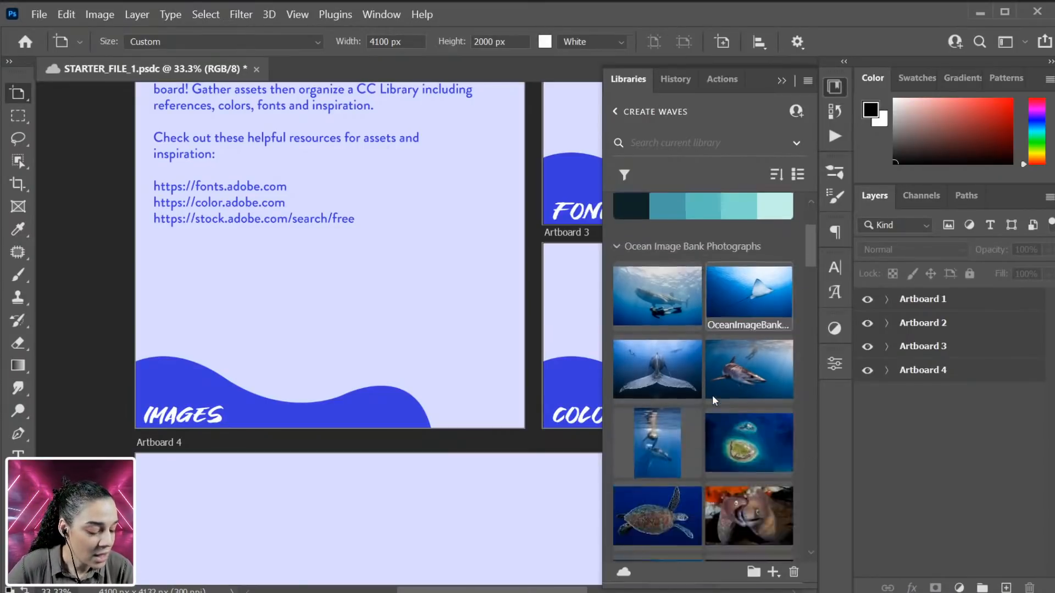
scroll(795, 451, "down", 8)
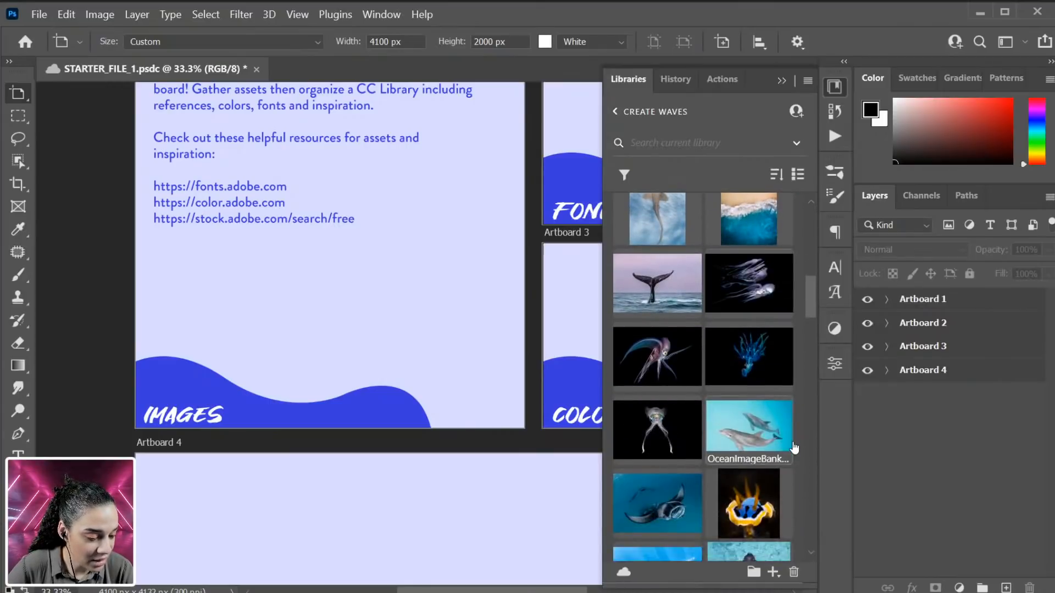
scroll(464, 193, "down", 2)
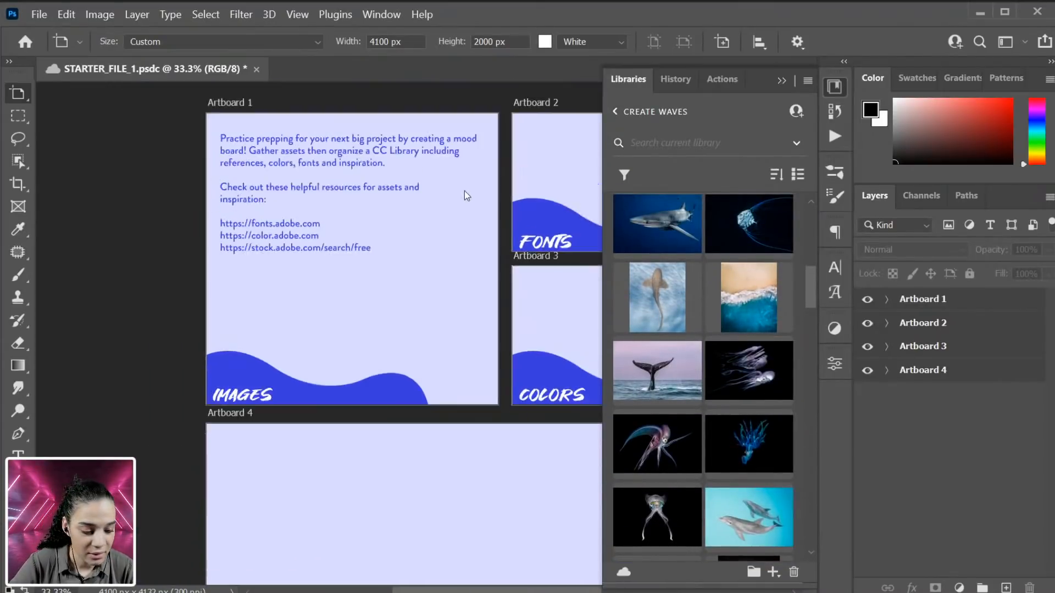
left_click_drag(454, 291, 323, 223)
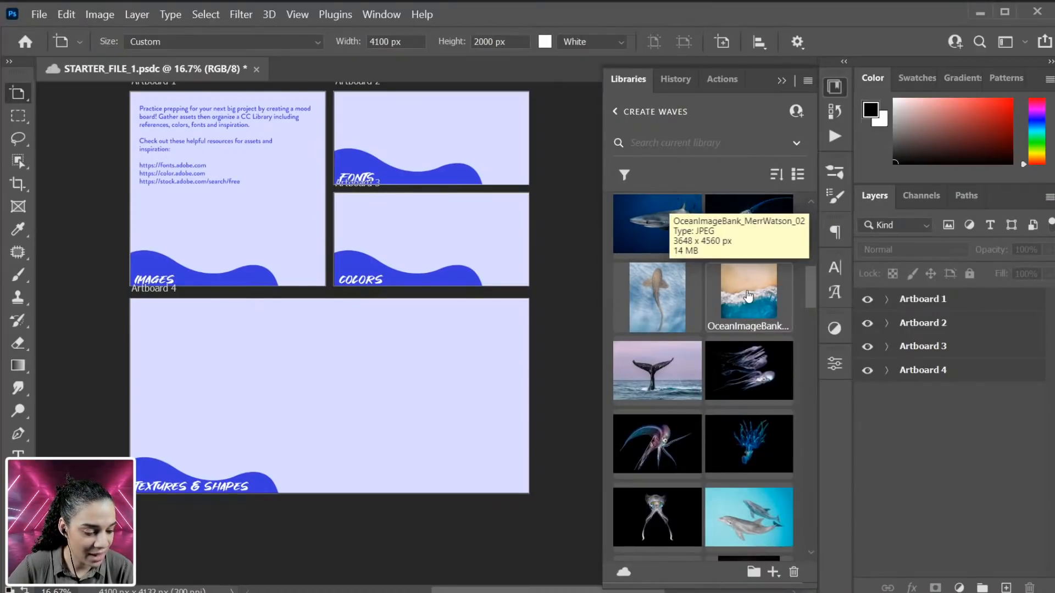
left_click_drag(749, 296, 936, 301)
left_click_drag(935, 301, 203, 162)
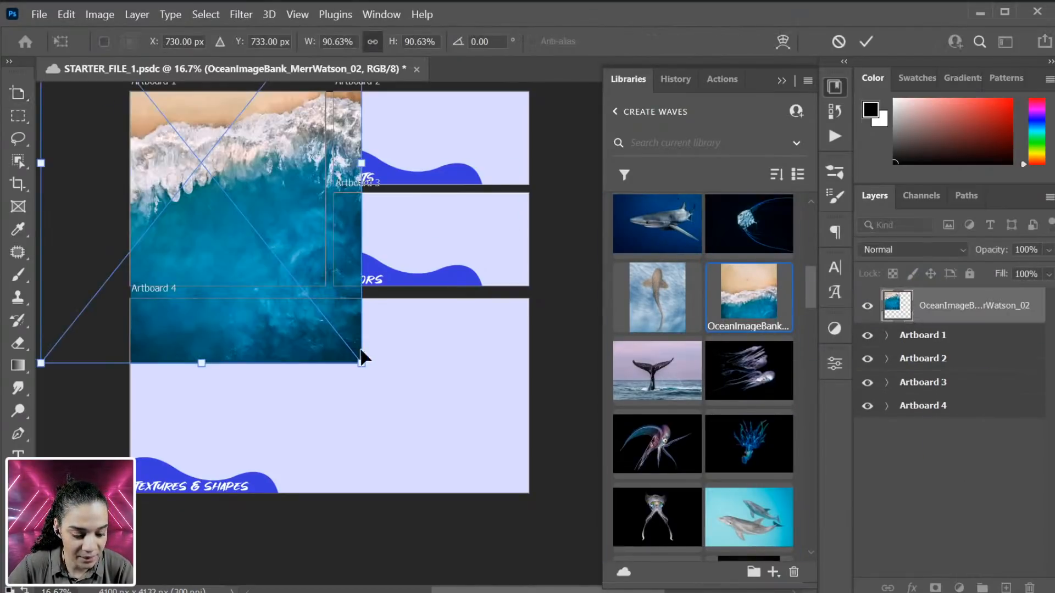
left_click_drag(361, 363, 285, 249)
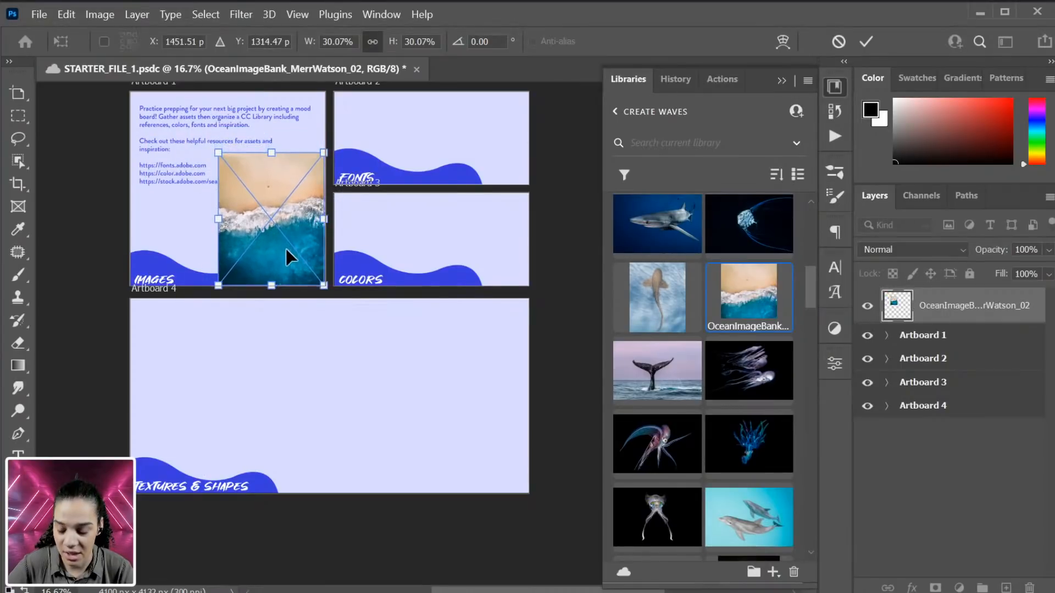
key("Return")
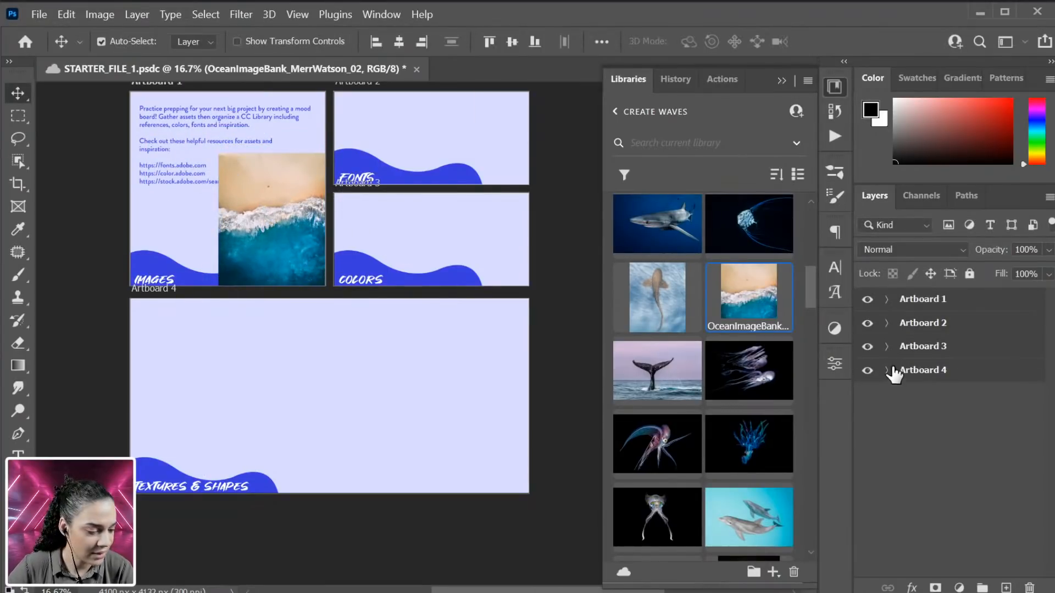
Step: Hide Group 1 in Artboard 1 and move the beach photo up to the artboard's upper-right corner
left_click(887, 300)
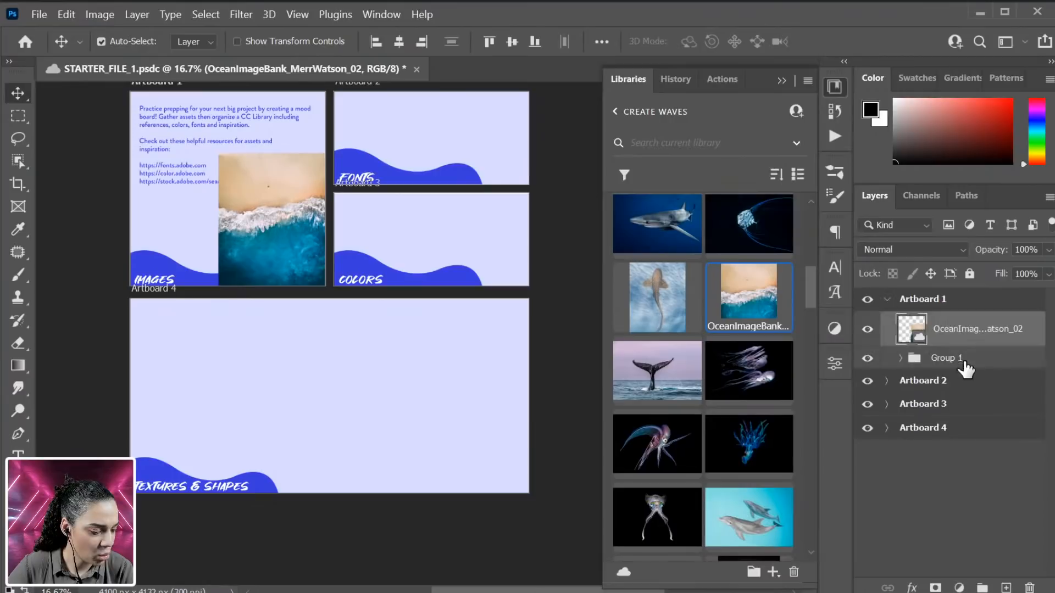
left_click(867, 359)
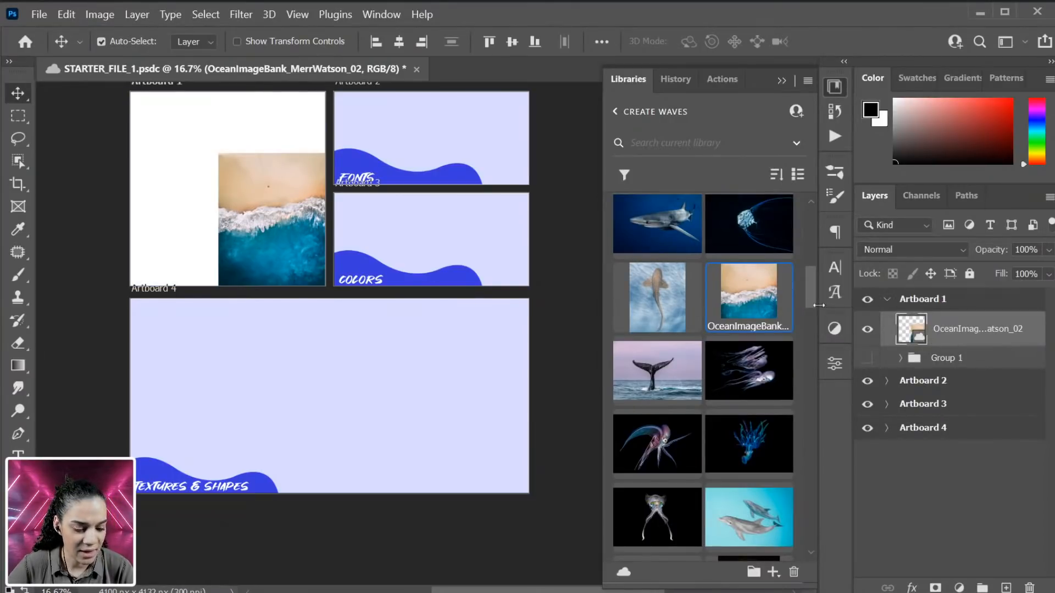
key("ctrl+t")
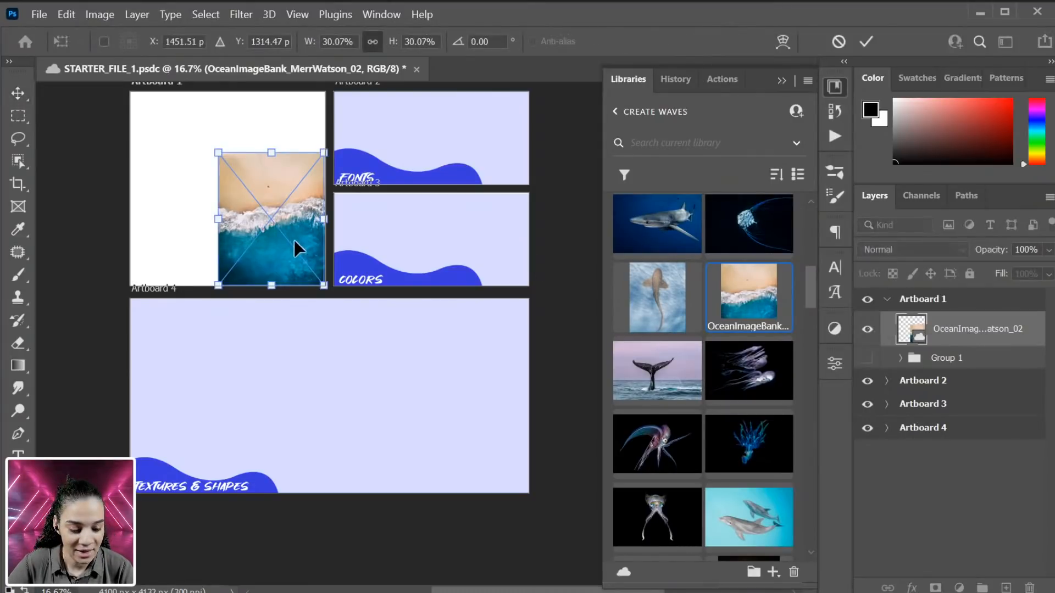
left_click_drag(295, 240, 286, 180)
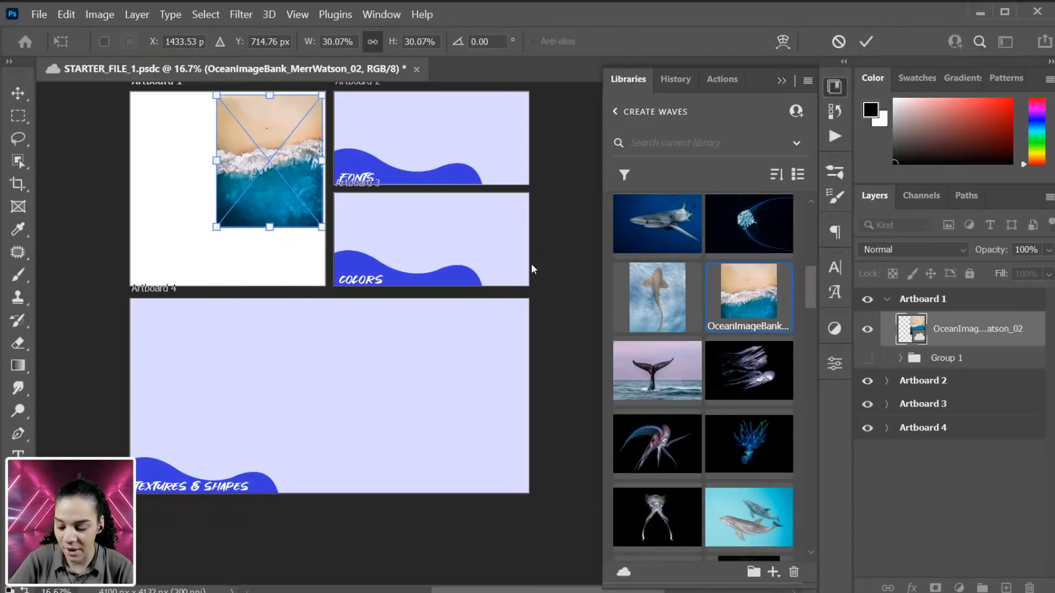
key("ctrl+plus")
left_click_drag(348, 159, 423, 369)
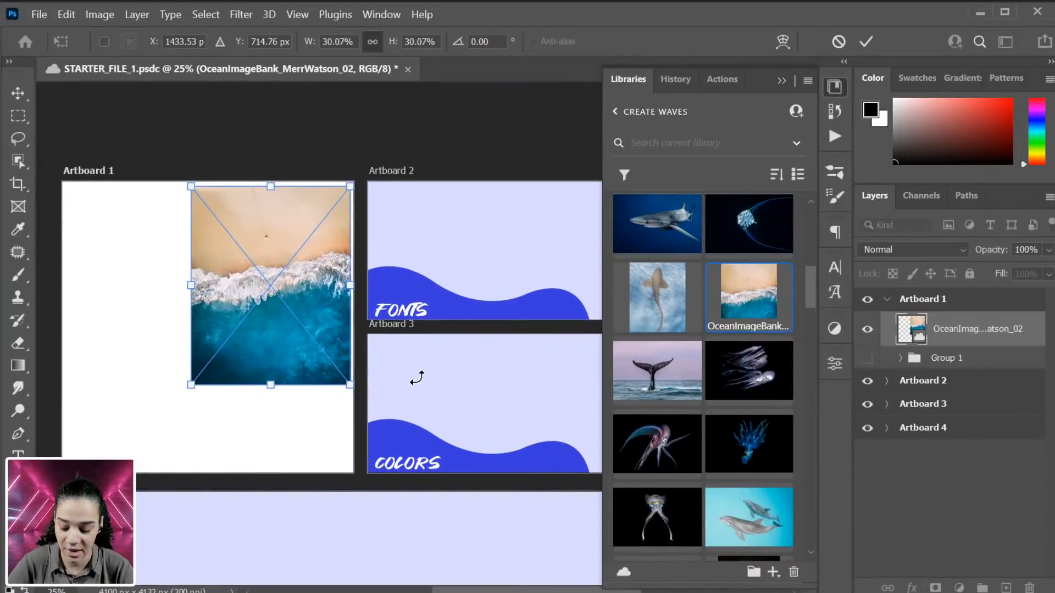
key("Return")
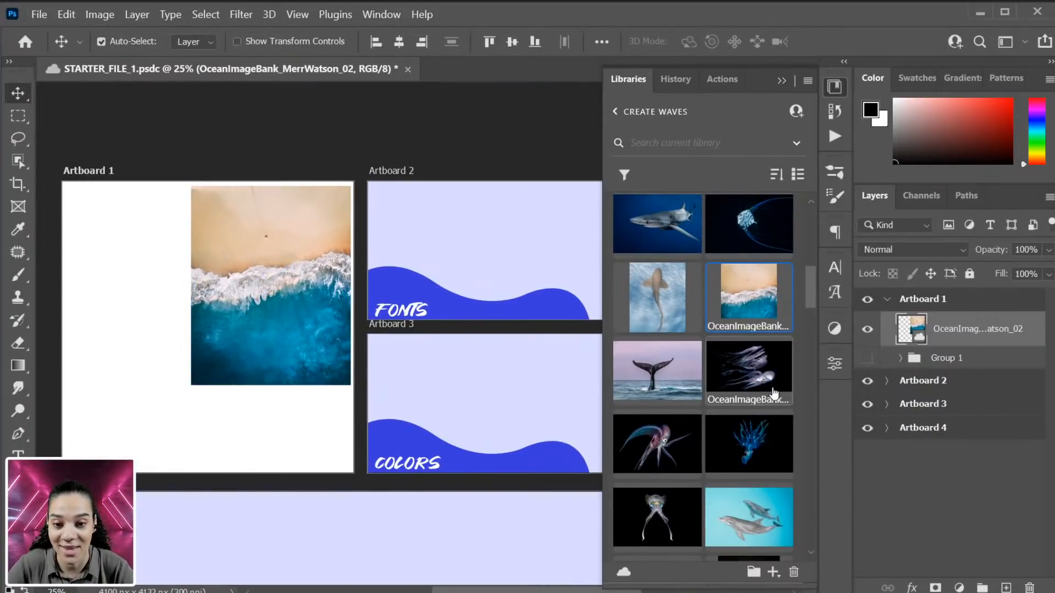
Step: Place the manta ray photo from the library in Artboard 1's upper-left corner, beside the beach photo, scaled to about 17%
scroll(761, 479, "down", 3)
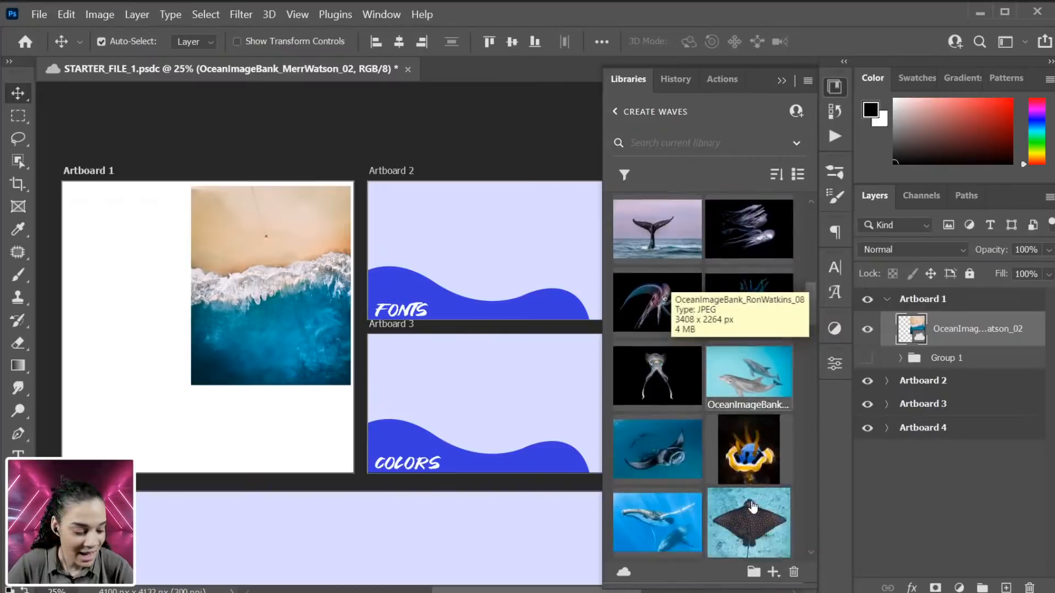
scroll(750, 528, "down", 1)
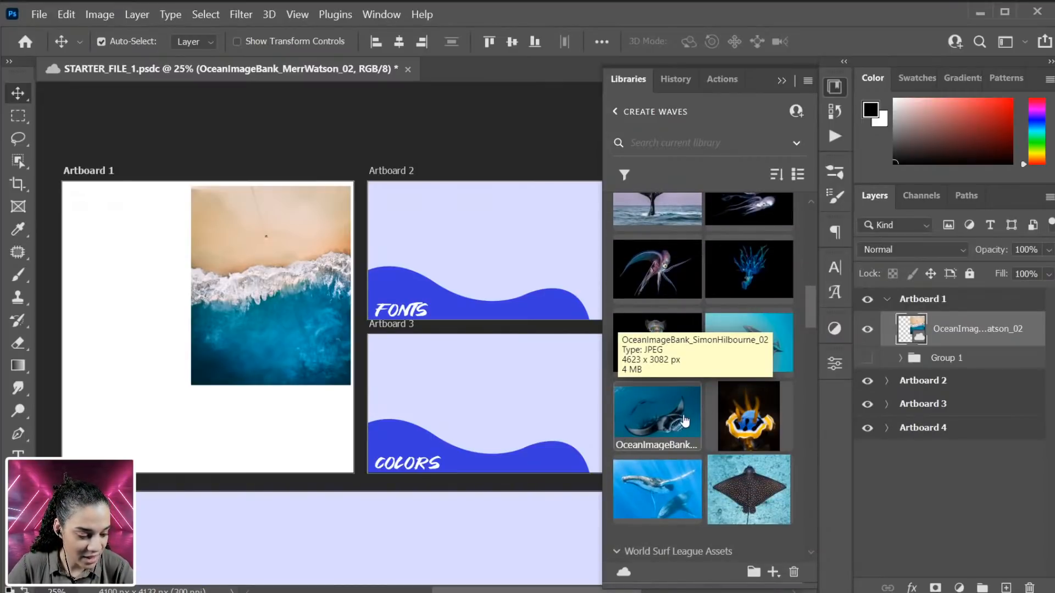
left_click_drag(682, 425, 144, 367)
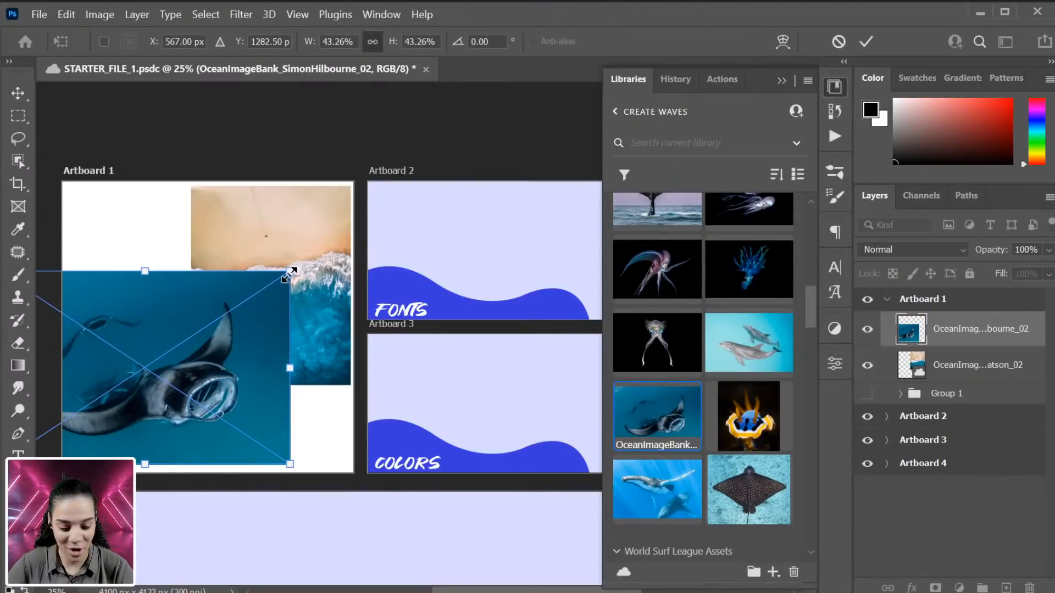
left_click_drag(289, 272, 135, 209)
left_click_drag(162, 252, 176, 277)
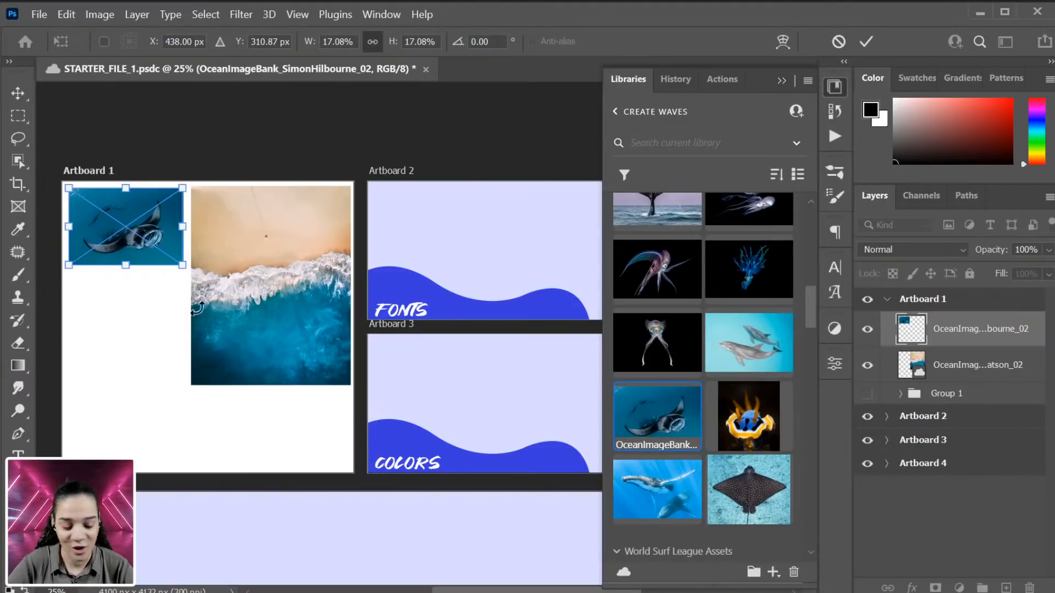
key("Return")
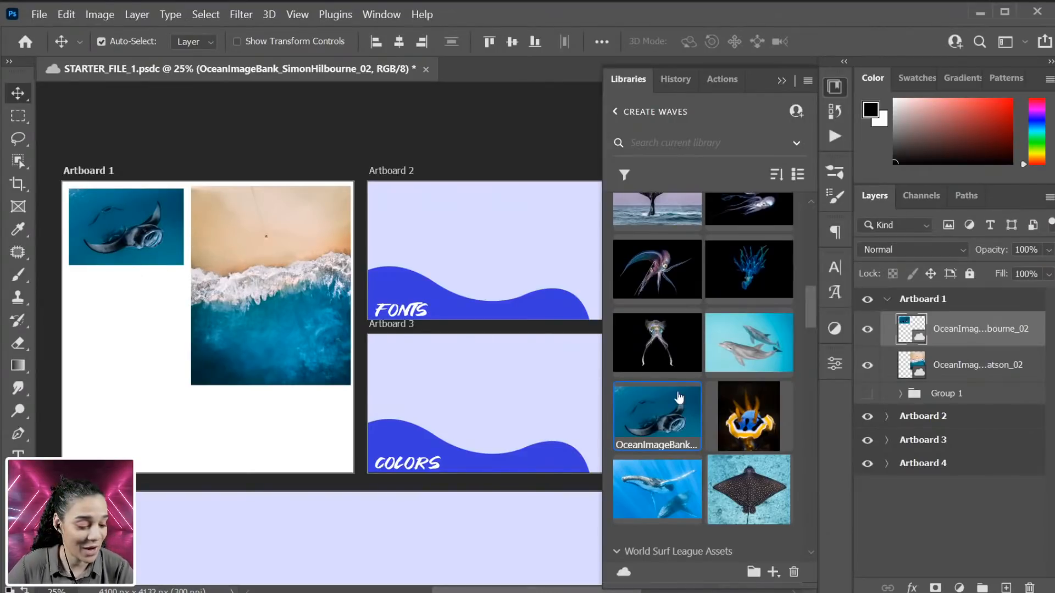
Step: Hide Group 4 in Artboard 4 and save the document
scroll(681, 413, "down", 5)
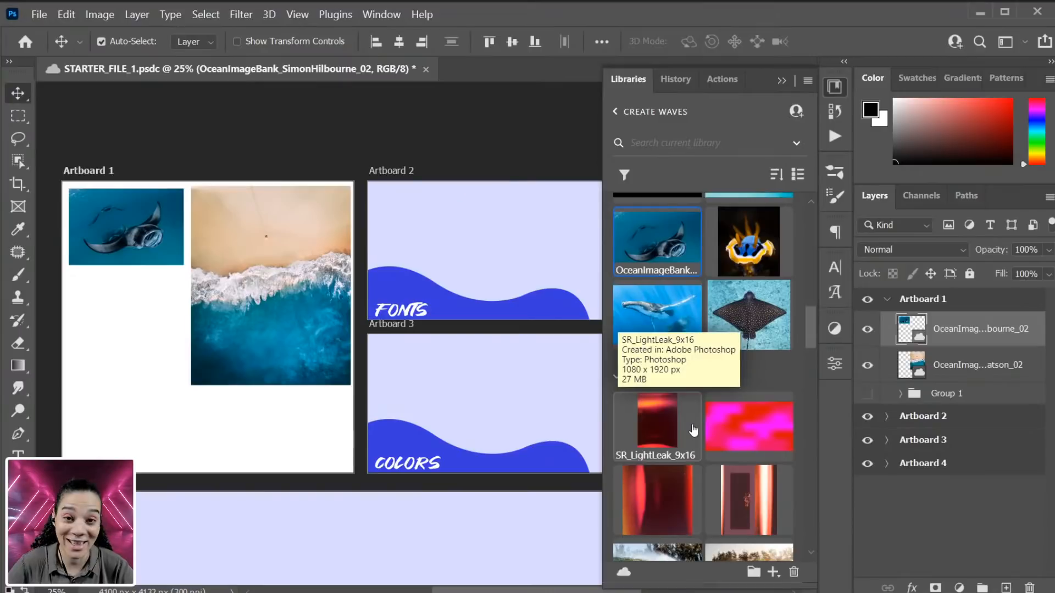
scroll(695, 429, "down", 3)
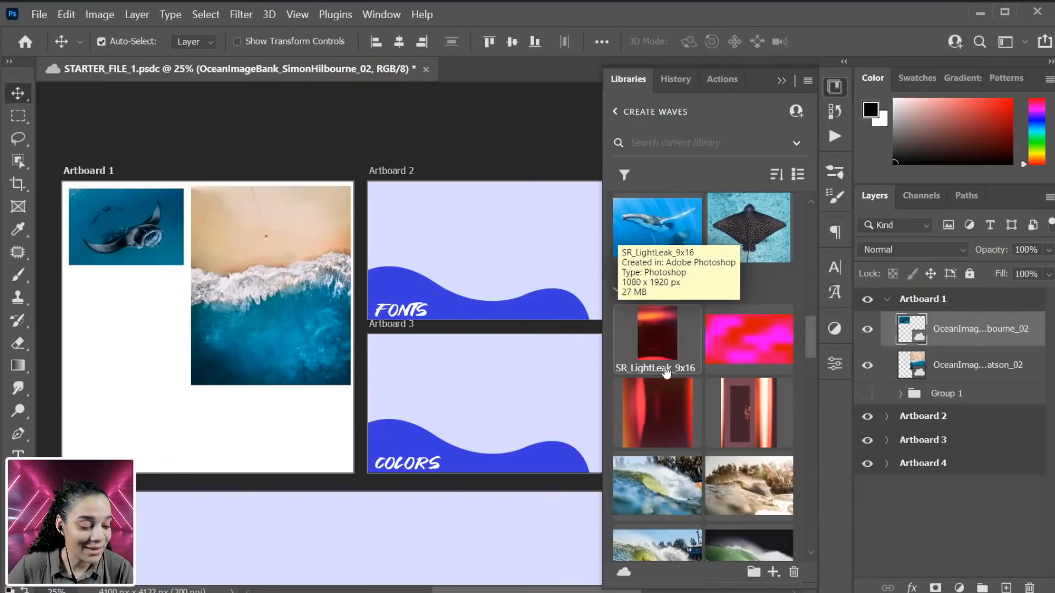
left_click_drag(440, 529, 428, 285)
left_click(934, 474)
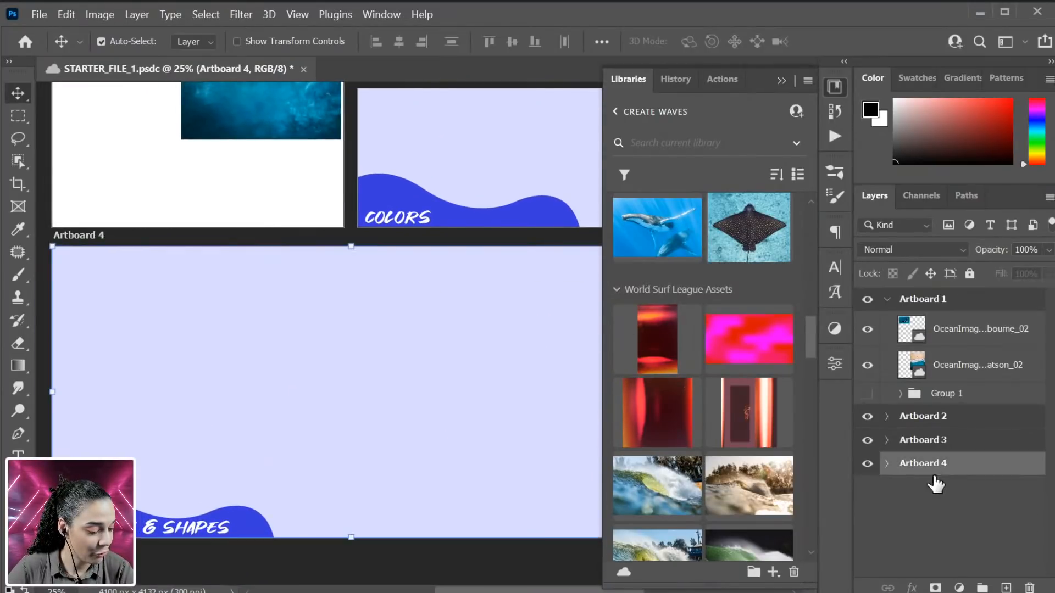
left_click(886, 463)
key("ctrl+s")
left_click(867, 486)
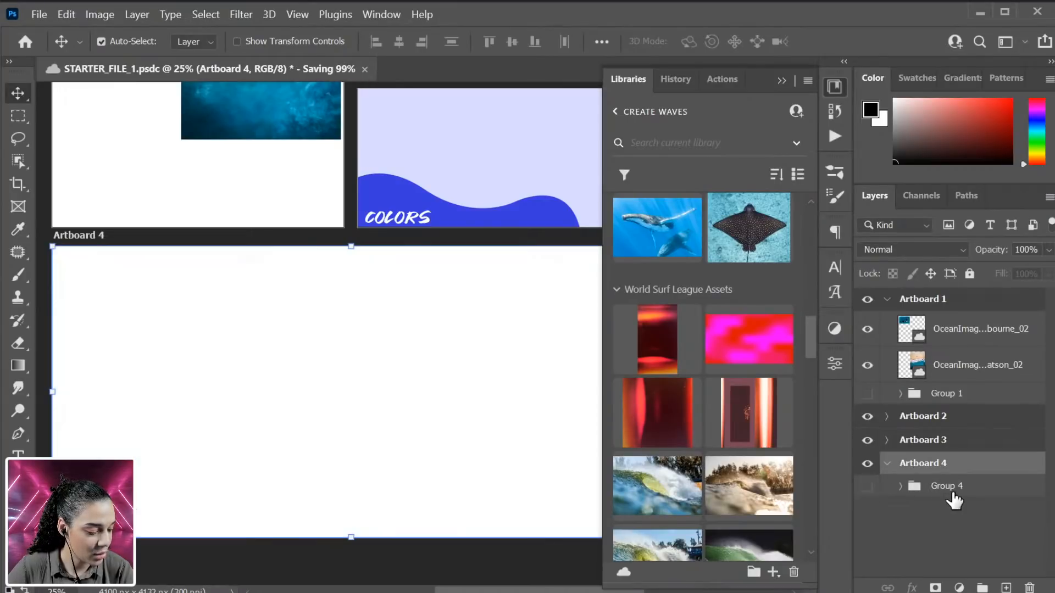
Step: Place SR_LightLeak_9x16 from the World Surf League Assets along Artboard 4's left edge, scaled to about 23.5%
left_click_drag(654, 346, 158, 391)
left_click_drag(214, 247, 218, 256)
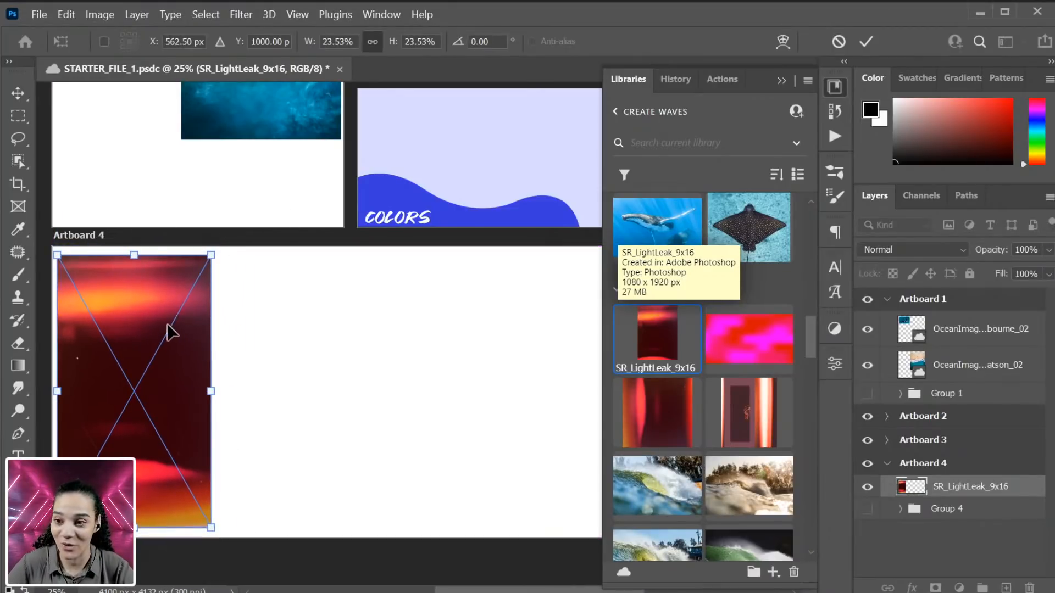
left_click_drag(170, 329, 173, 330)
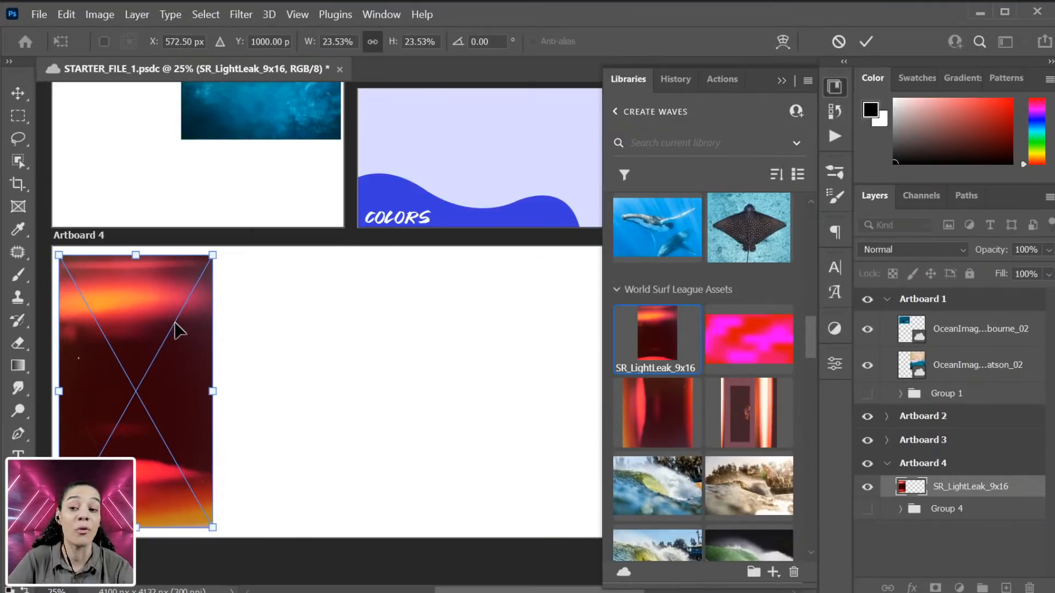
key("Return")
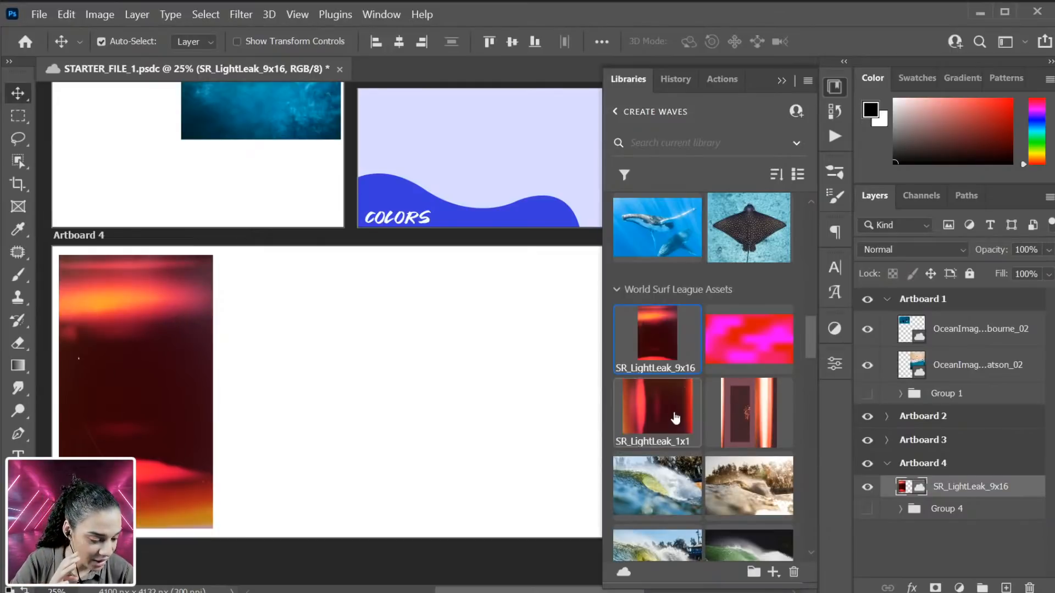
Step: Place SR_LightLeak_1x1 on Artboard 4, scaled to about 22% and top-aligned beside the tall light leak
left_click_drag(674, 417, 436, 360)
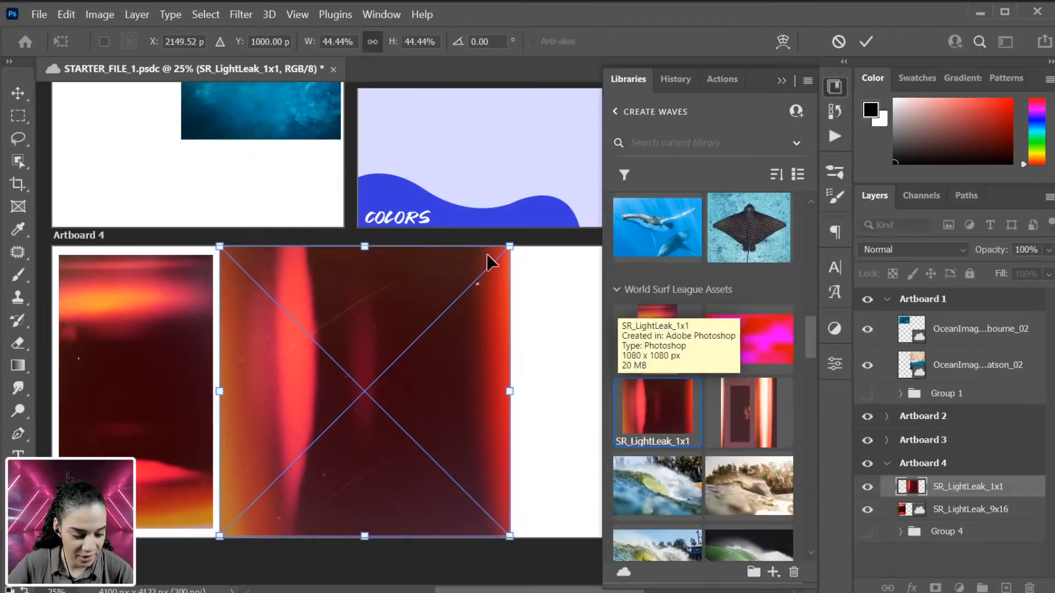
left_click_drag(509, 255, 449, 331)
left_click_drag(354, 401, 280, 335)
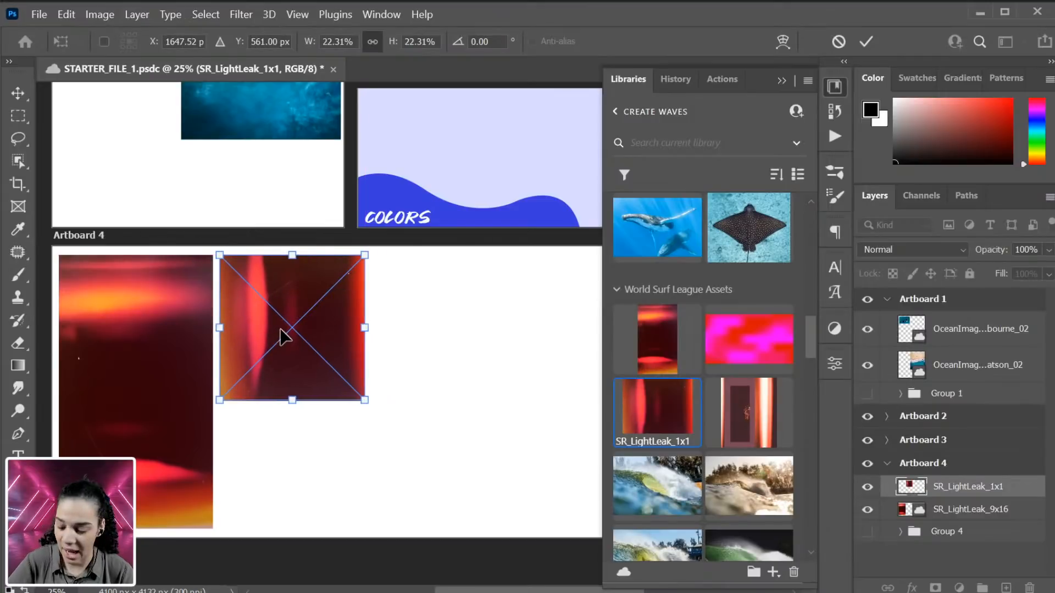
key("Return")
Step: Place the CHALLENGE_0_Cover_3 image on Artboard 4 at 100% and move it to the artboard's upper-right corner
key("ctrl+minus")
key("ctrl+minus")
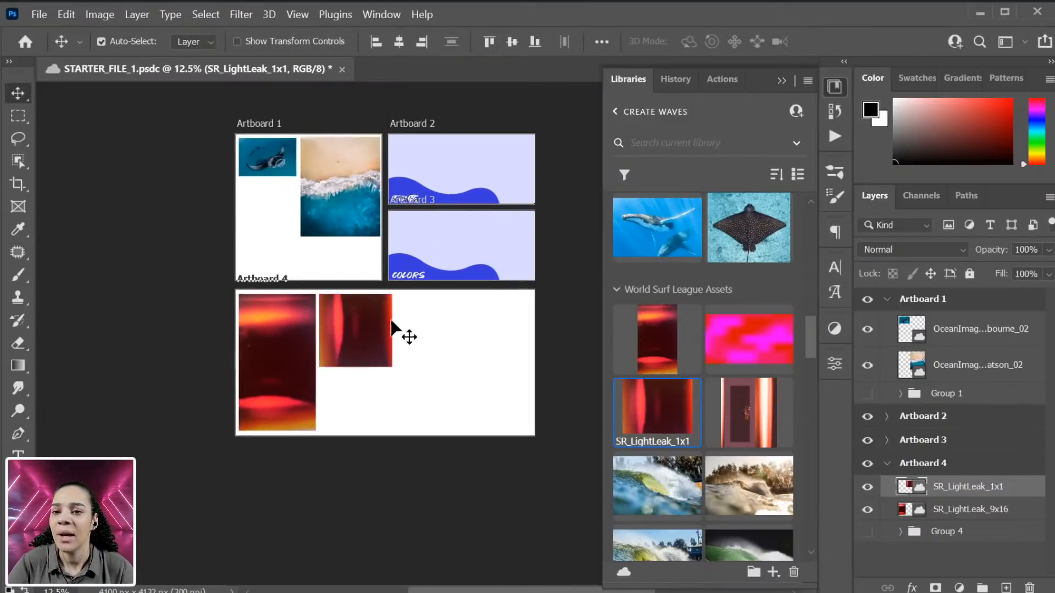
key("ctrl+plus")
mouse_move(410, 226)
left_mouse_down()
mouse_move(431, 261)
mouse_move(411, 245)
left_mouse_up()
scroll(700, 396, "up", 15)
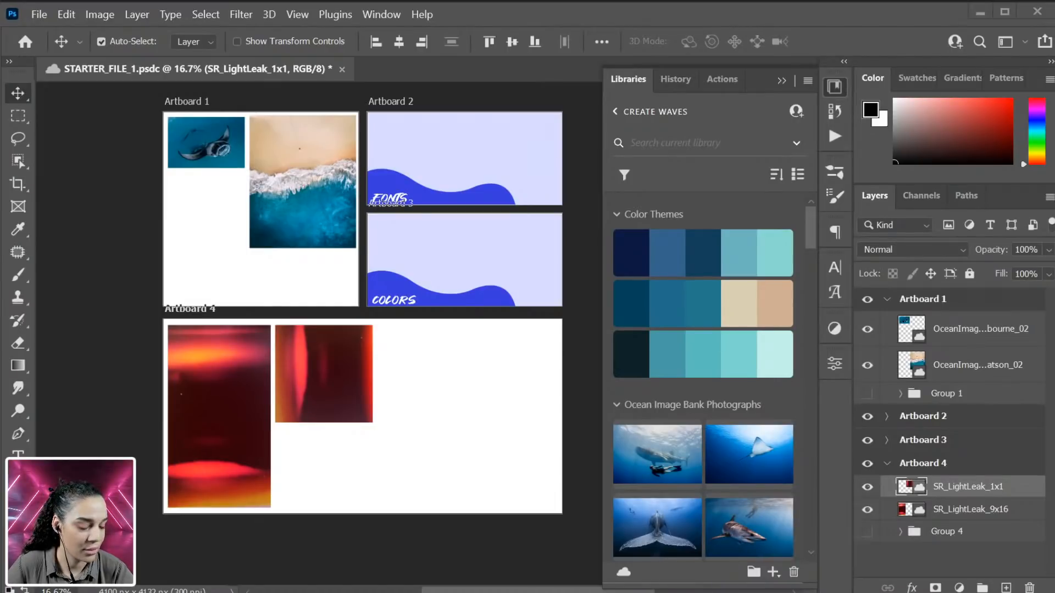
left_click_drag(450, 438, 494, 448)
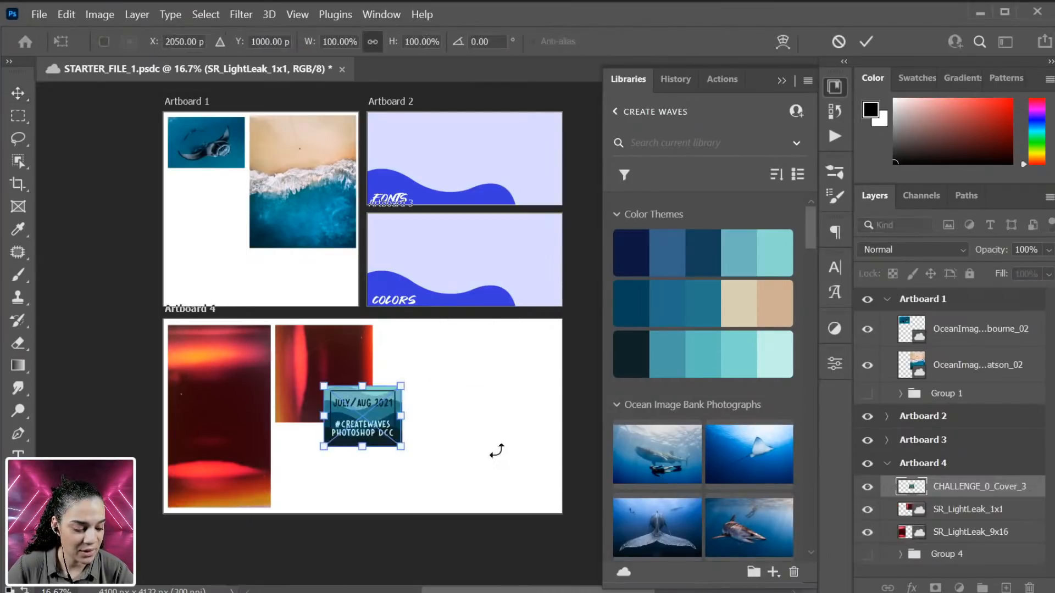
left_click_drag(366, 437, 525, 374)
key("Return")
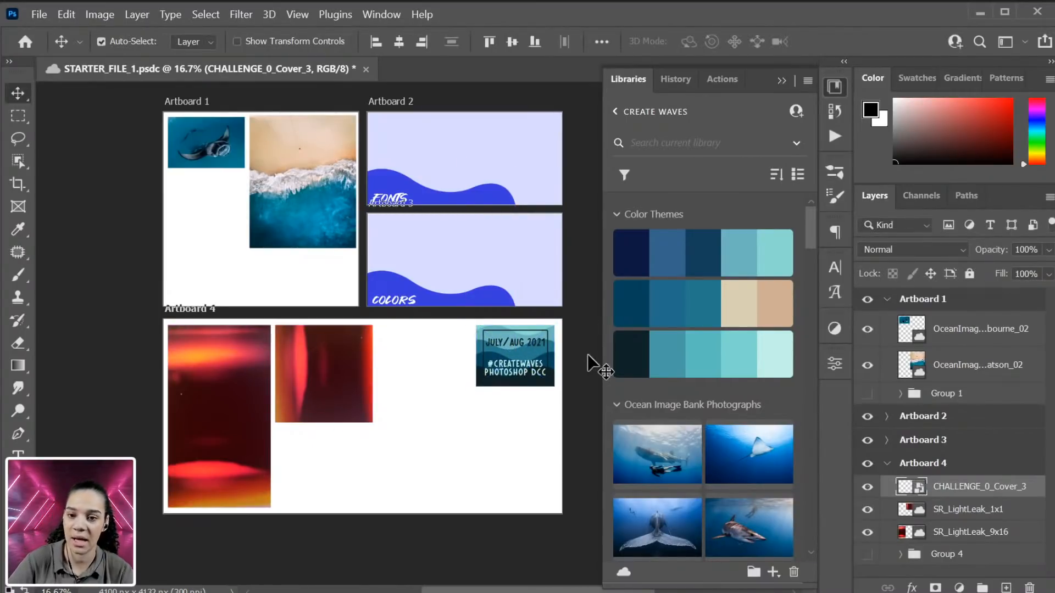
Step: Move the CHALLENGE_0_Cover_3 layer from Artboard 4 into Artboard 3
key("ctrl+plus")
key("ctrl+plus")
left_click_drag(539, 365, 341, 398)
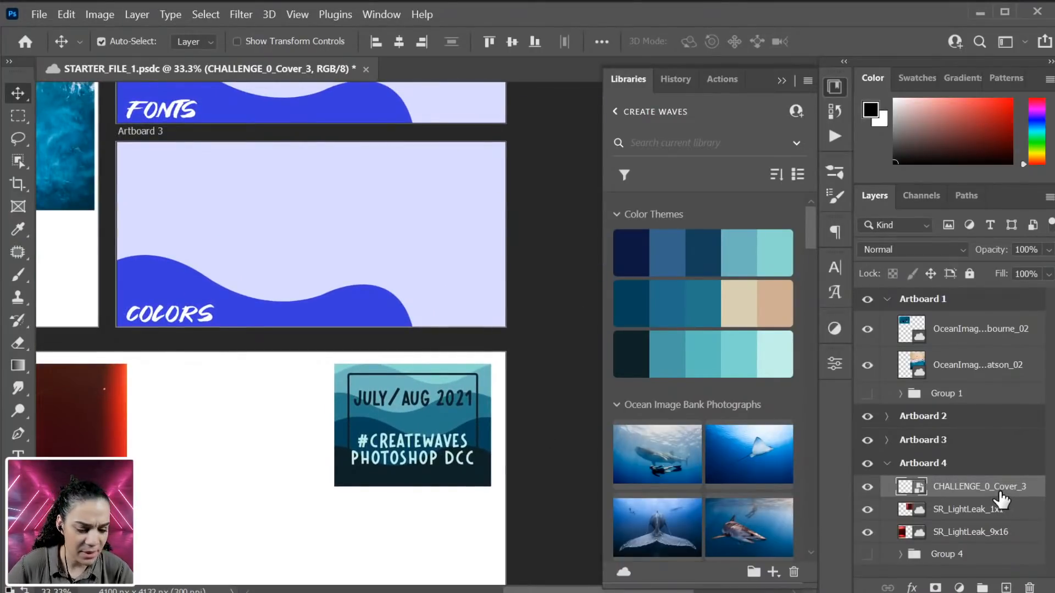
left_click_drag(996, 487, 987, 442)
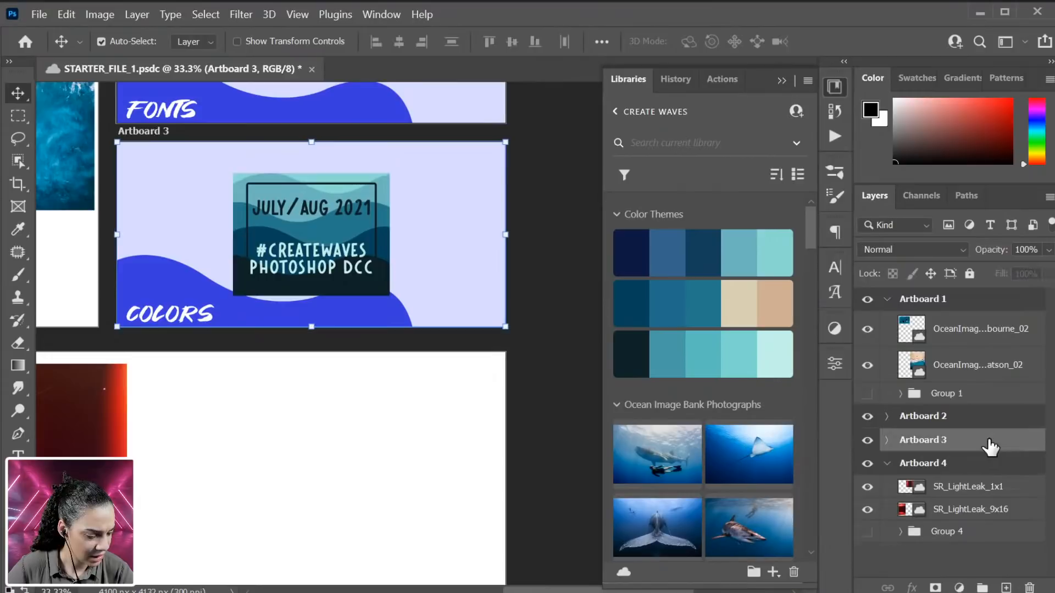
Step: Hide Group 3 in Artboard 3 and move the challenge cover image to the artboard's upper-right corner
left_click(886, 440)
left_click(867, 486)
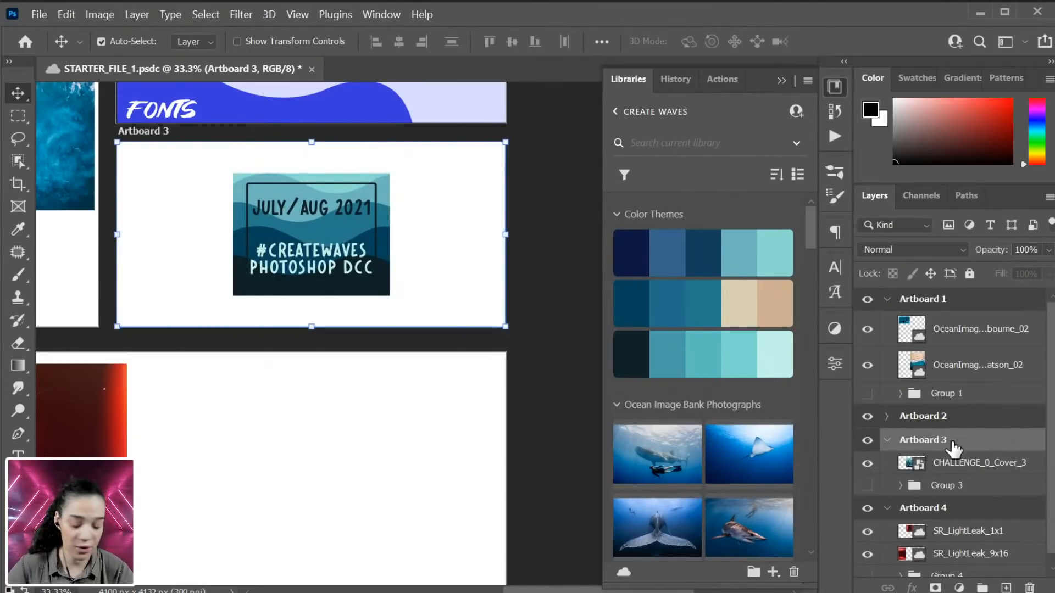
left_click_drag(346, 256, 447, 230)
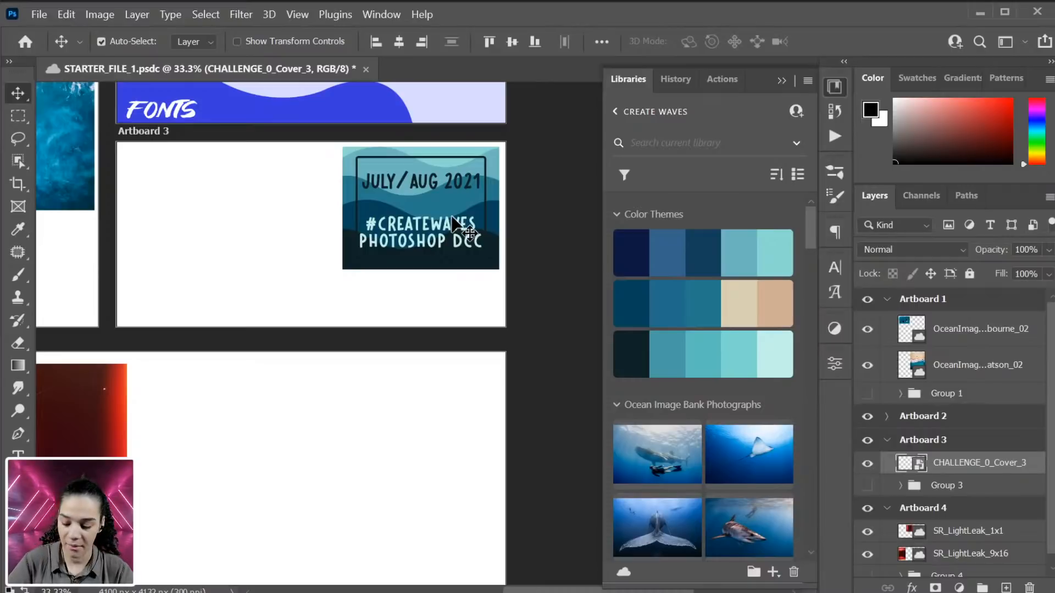
Step: Draw a square about 114 px wide with 10 px rounded corners near the upper-left corner of Artboard 3
key("ctrl+plus")
key("ctrl+plus")
left_click_drag(144, 215, 209, 354)
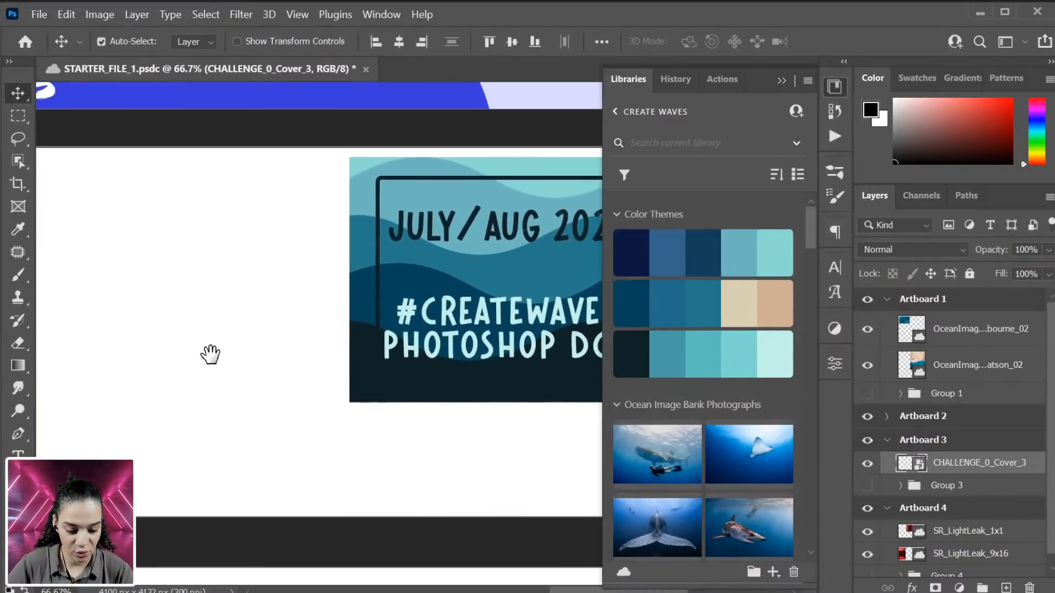
left_click(18, 367)
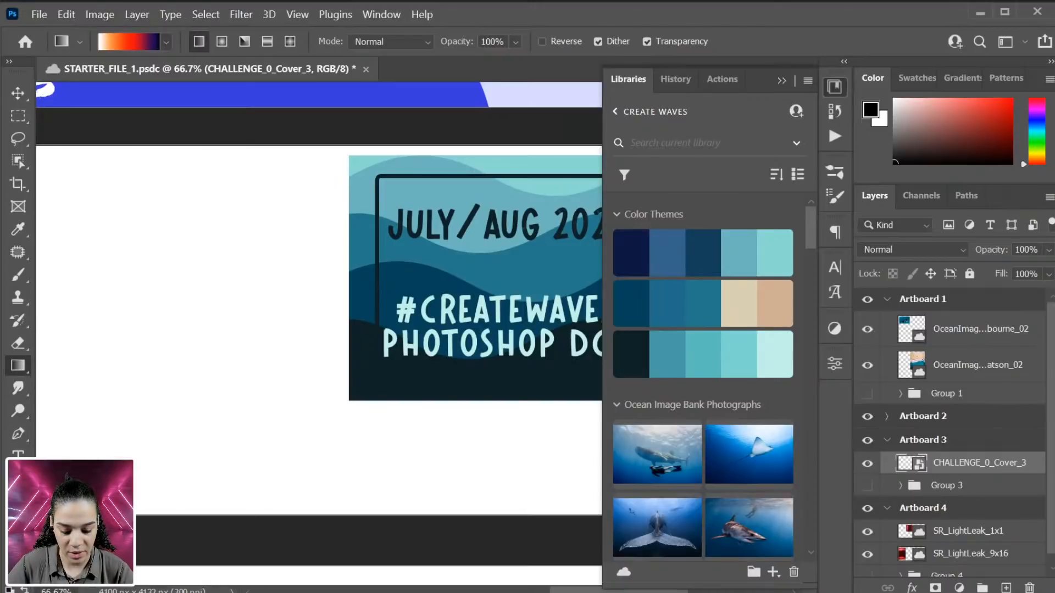
key("u")
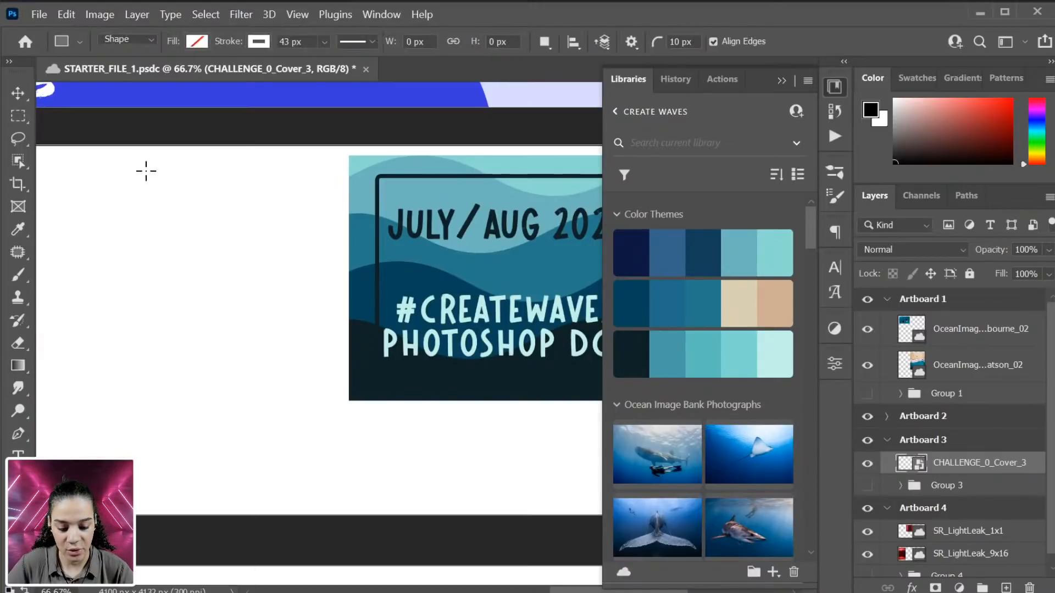
left_click_drag(110, 182, 302, 170)
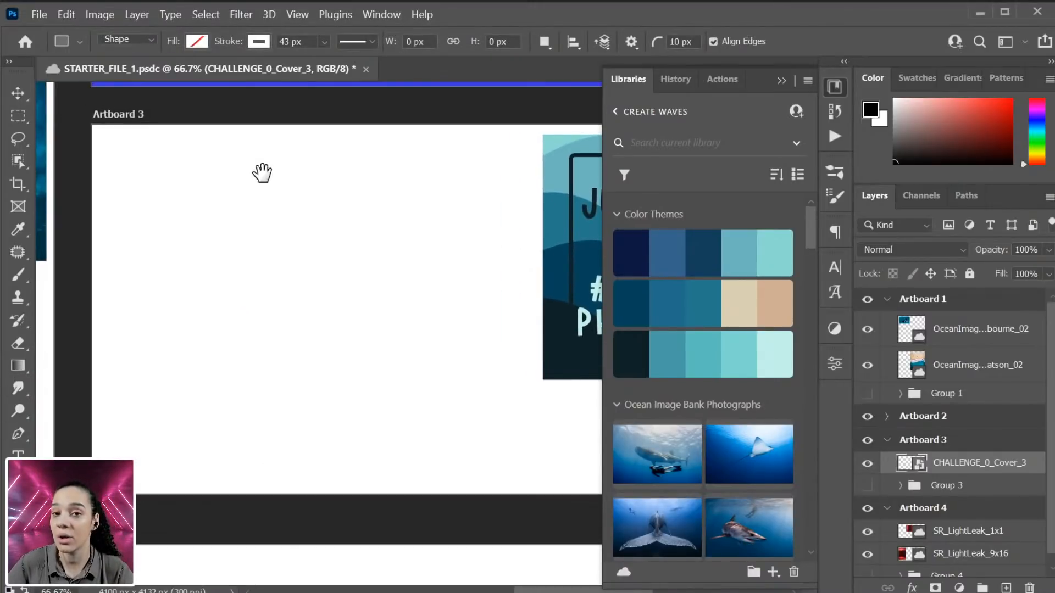
left_click_drag(107, 149, 149, 207)
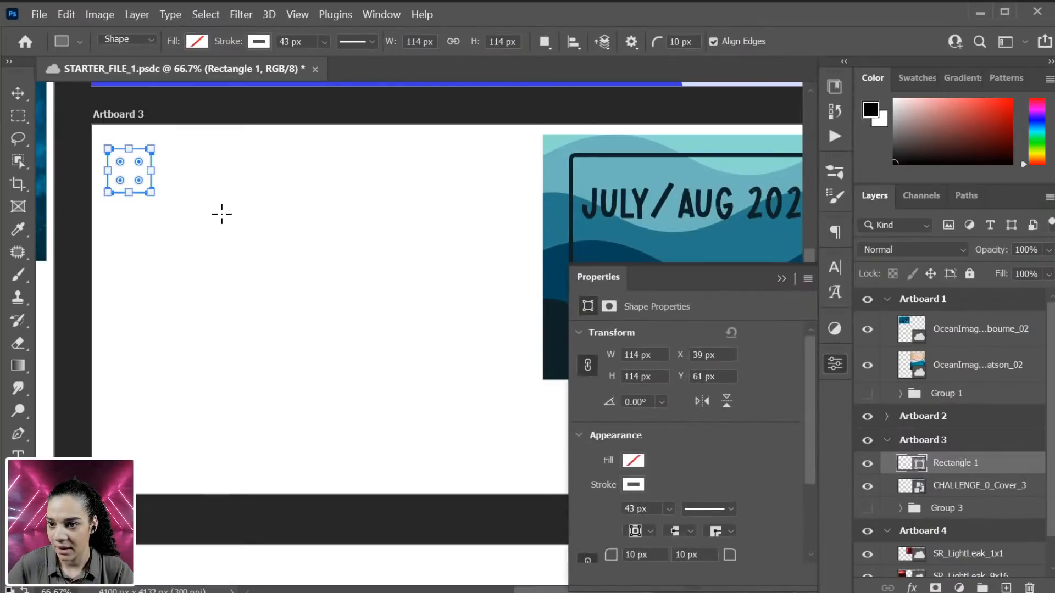
Step: Fill the new square with the recently used red and remove its stroke
left_click(633, 461)
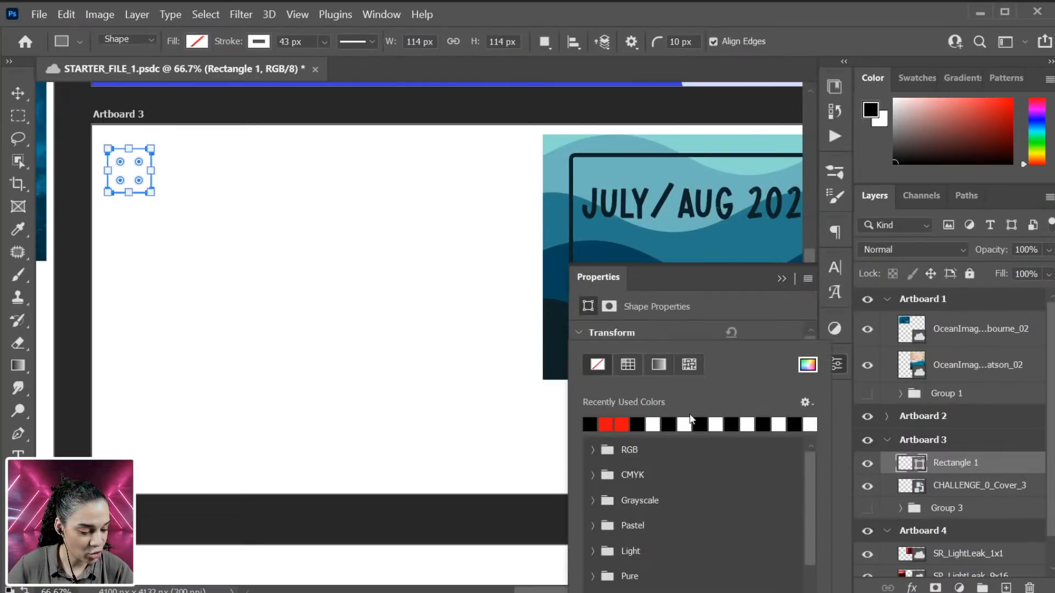
left_click(620, 422)
left_click(724, 312)
left_click(630, 484)
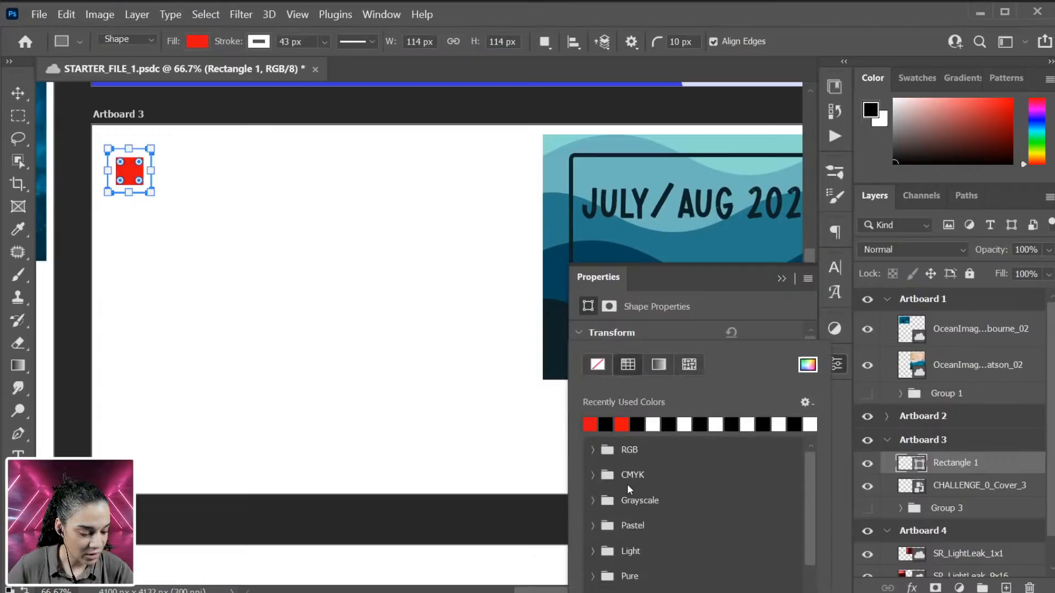
left_click(600, 366)
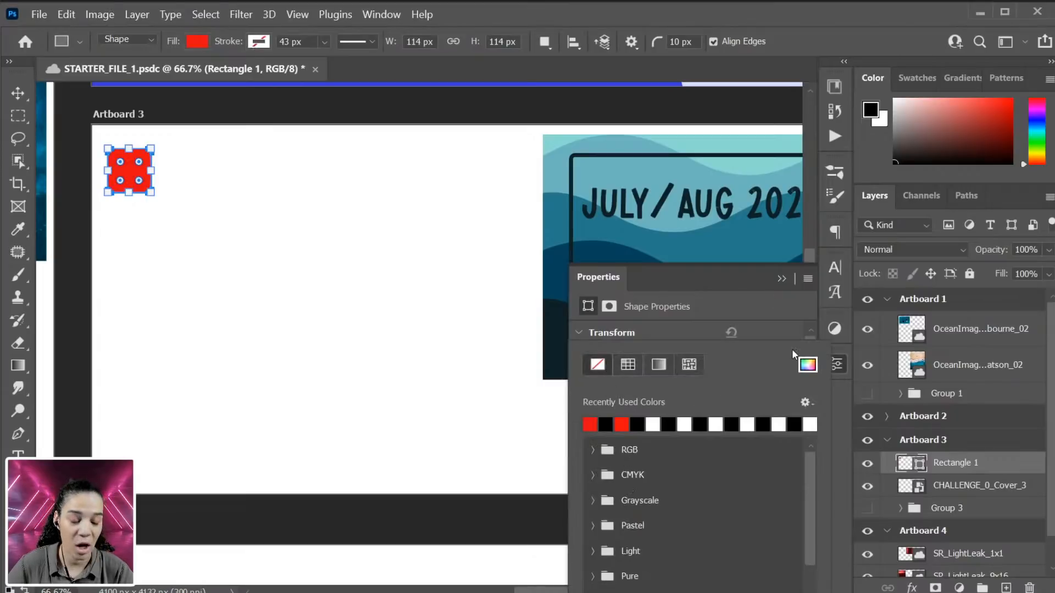
left_click(843, 360)
left_click(841, 358)
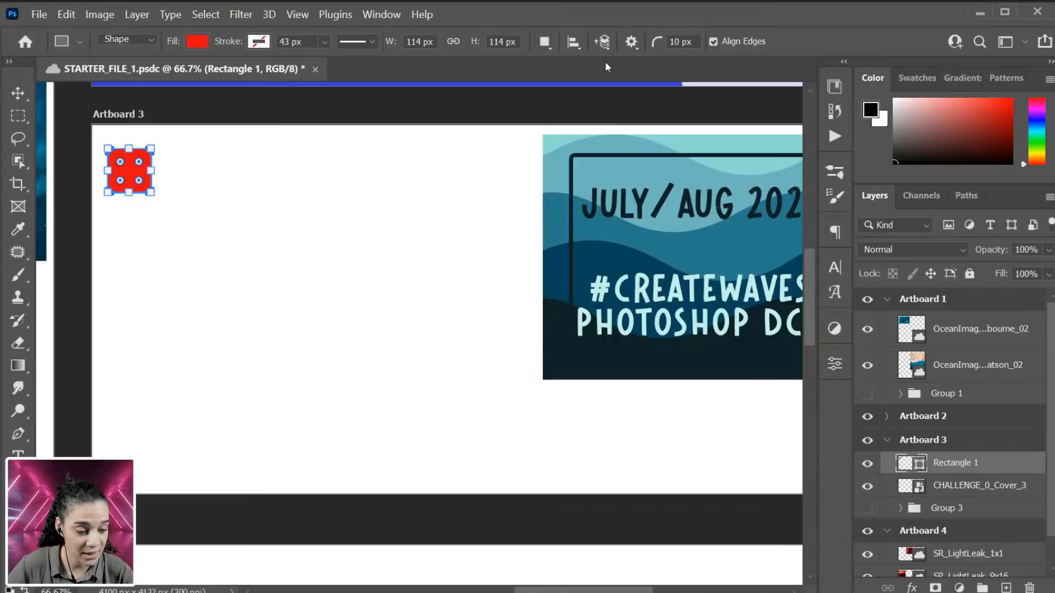
left_click(388, 15)
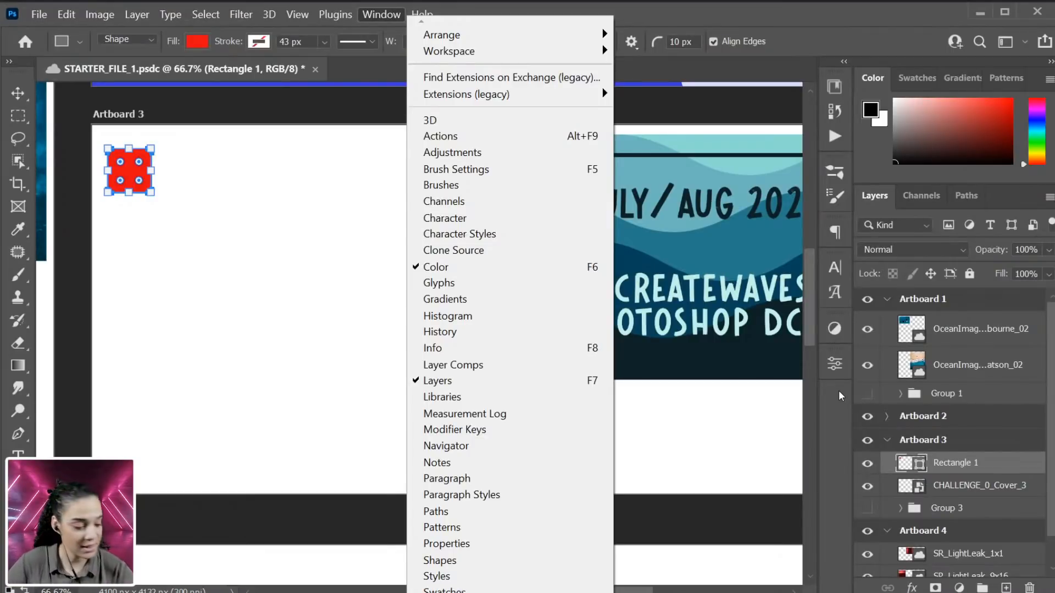
left_click(1006, 463)
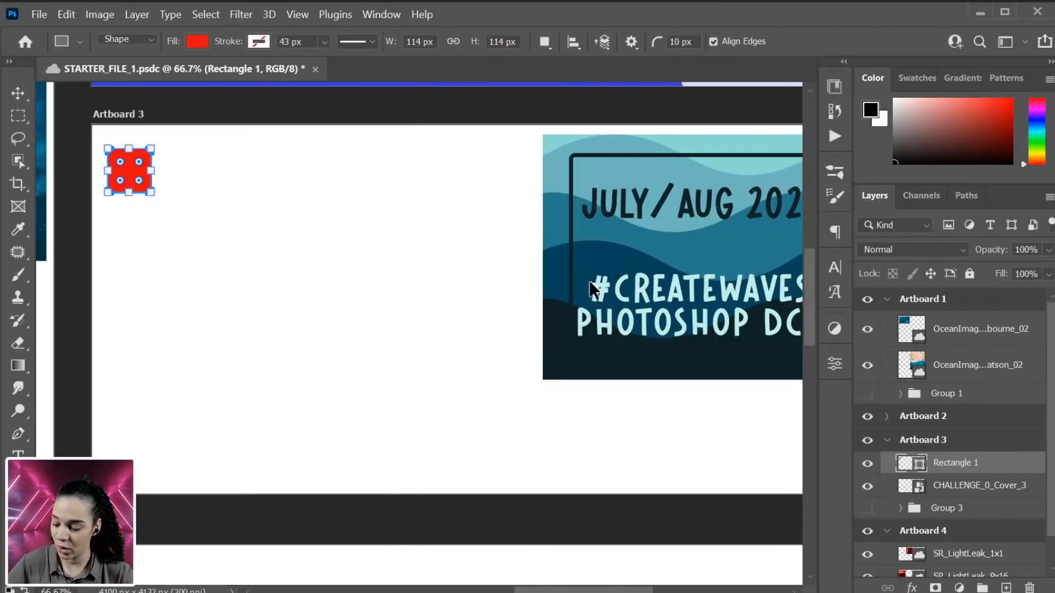
Step: Duplicate the red square four times, placing each copy directly beside the last to form a row of five swatches
key("ctrl+j")
key("ctrl+t")
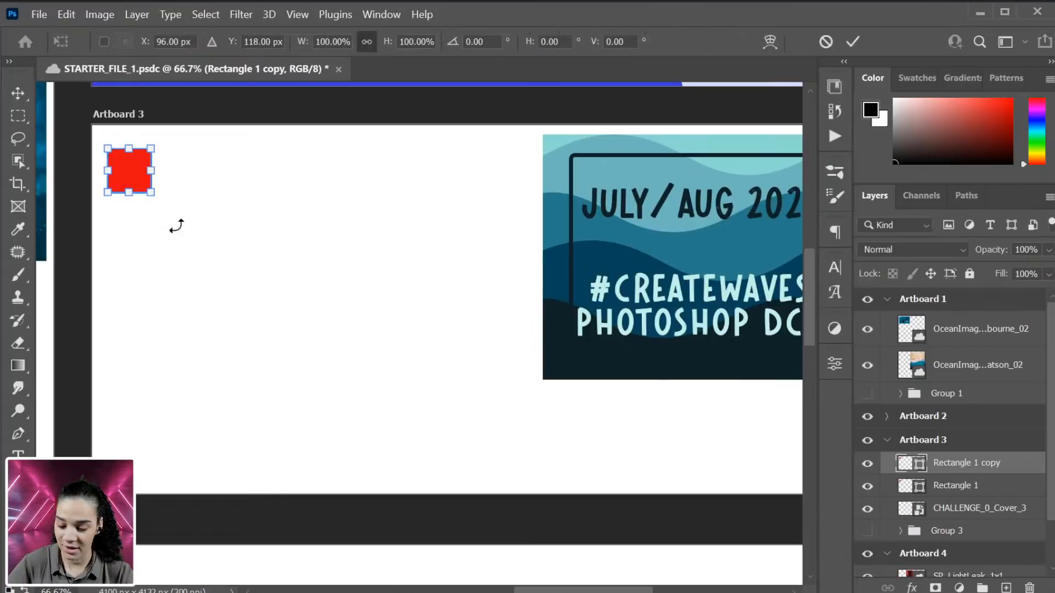
left_click_drag(141, 175, 317, 179)
key("Return")
key("ctrl+j")
key("ctrl+t")
key("Return")
key("ctrl+j")
key("ctrl+t")
key("Return")
key("ctrl+j")
key("ctrl+t")
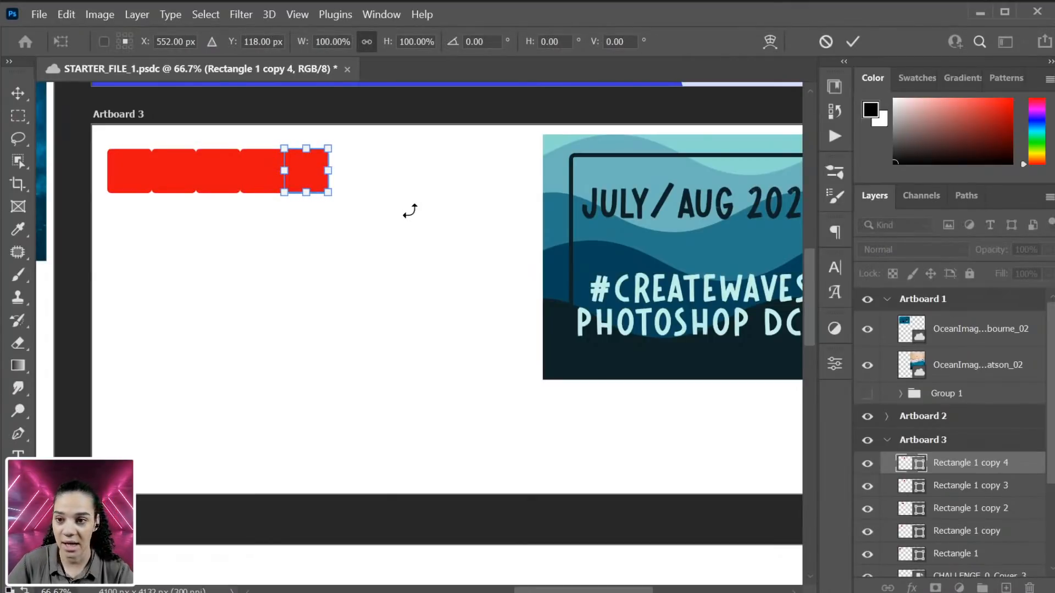
key("Return")
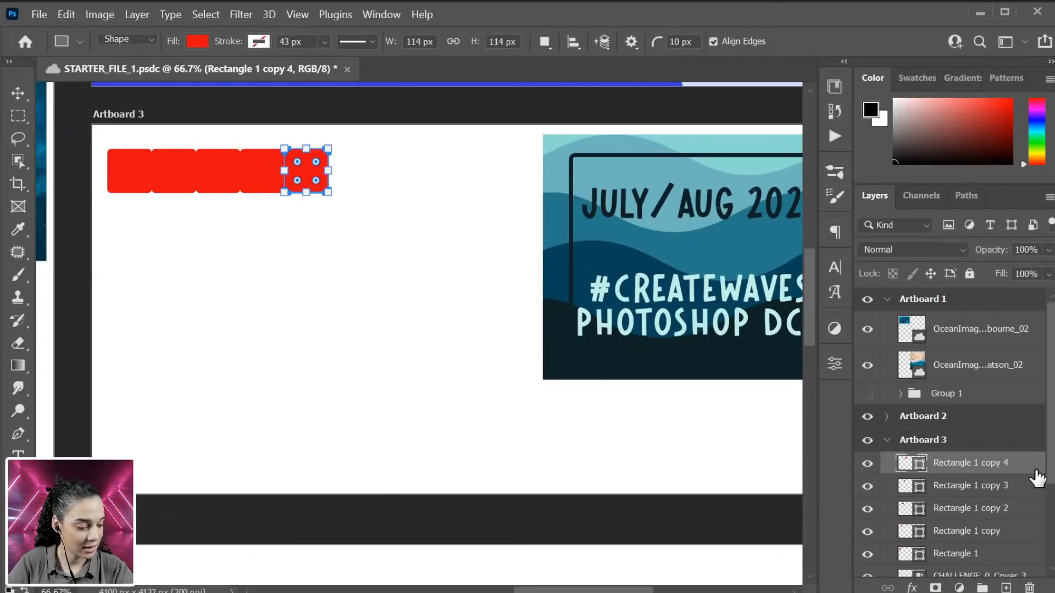
Step: Fill the first swatch, Rectangle 1, with the darkest wave color 0f2226 sampled from the challenge cover image
key("ctrl+minus")
key("ctrl+plus")
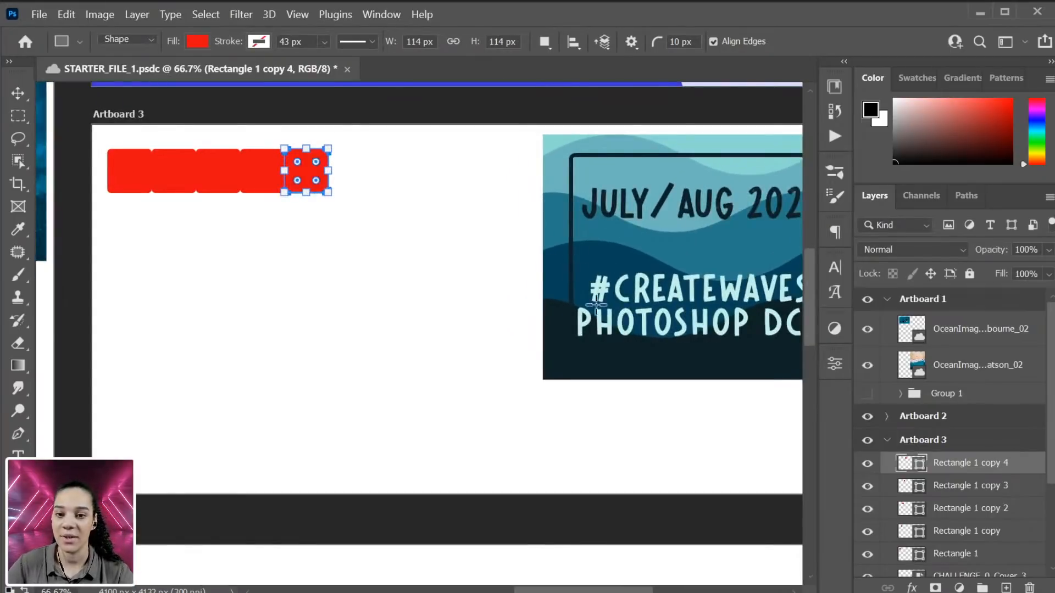
left_click_drag(603, 245, 630, 254)
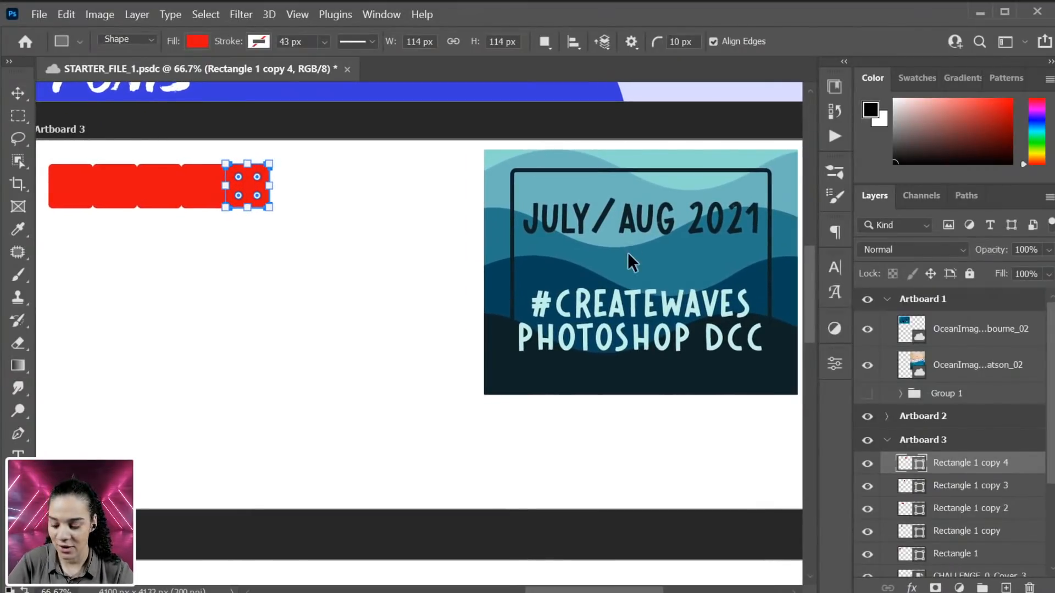
key("ctrl+minus")
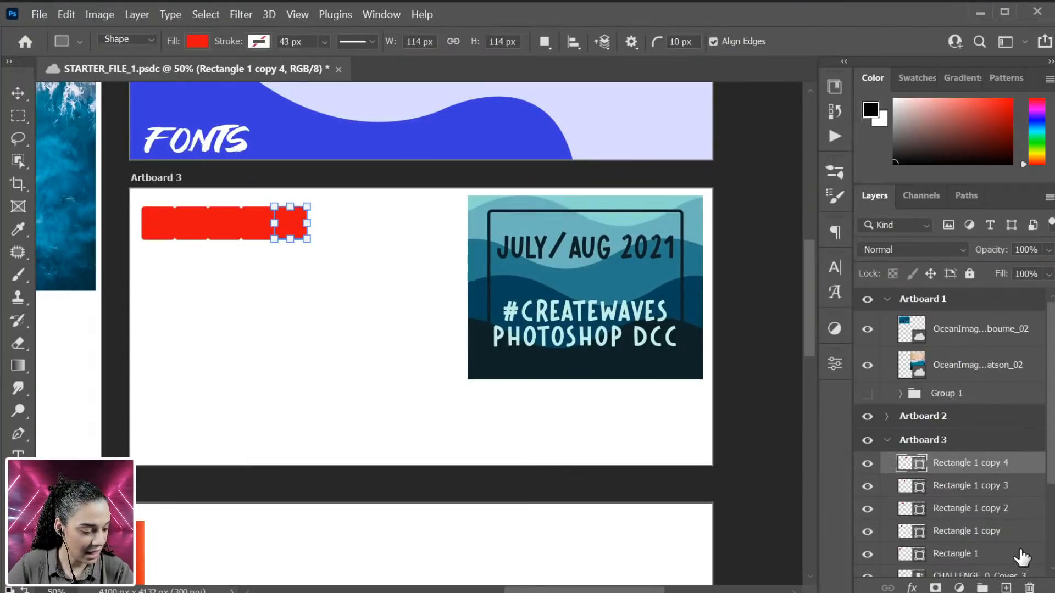
left_click(1000, 556)
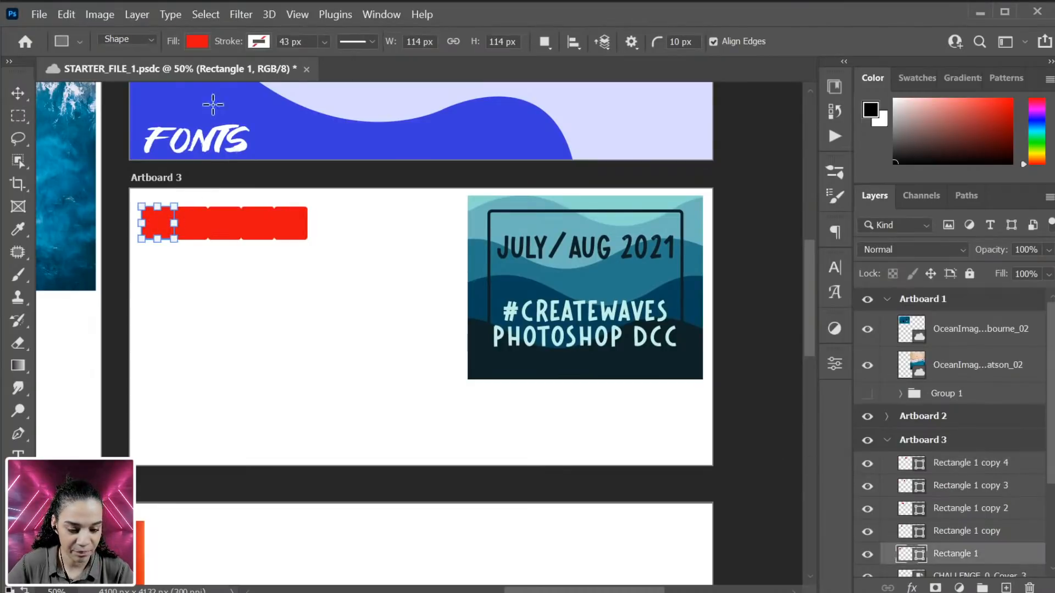
left_click(196, 41)
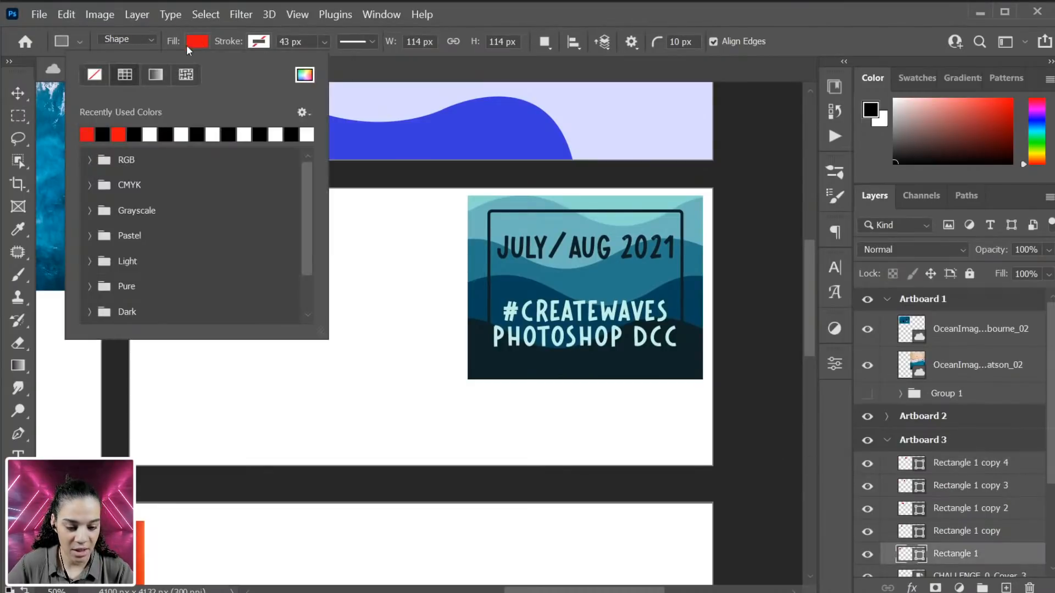
left_click(305, 76)
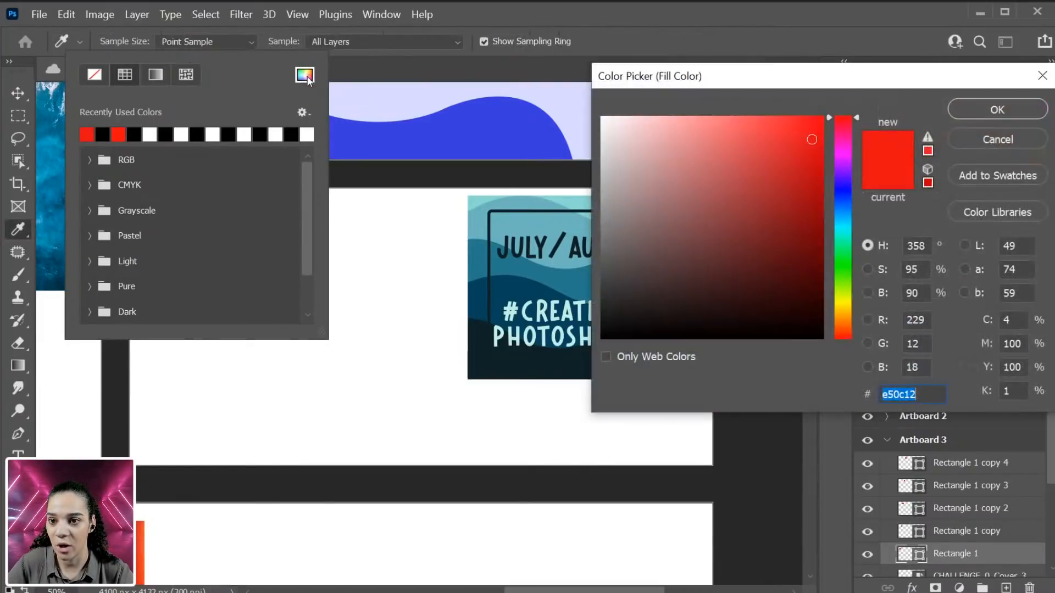
left_click(505, 360)
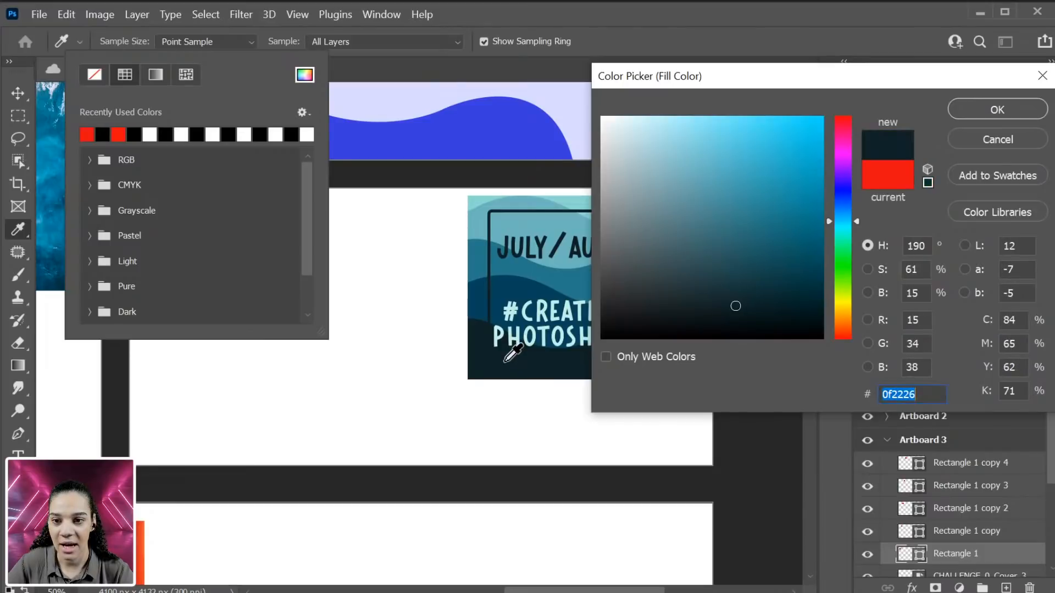
left_click(996, 110)
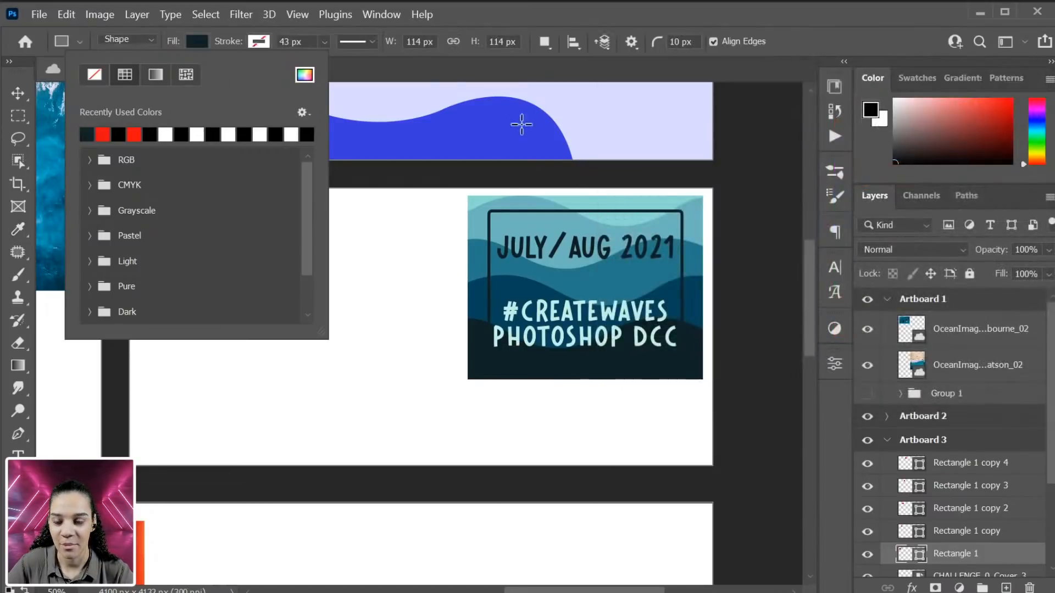
Step: Fill the second swatch, Rectangle 1 copy, with the dark blue 074259 sampled from the cover image
left_click(1004, 532)
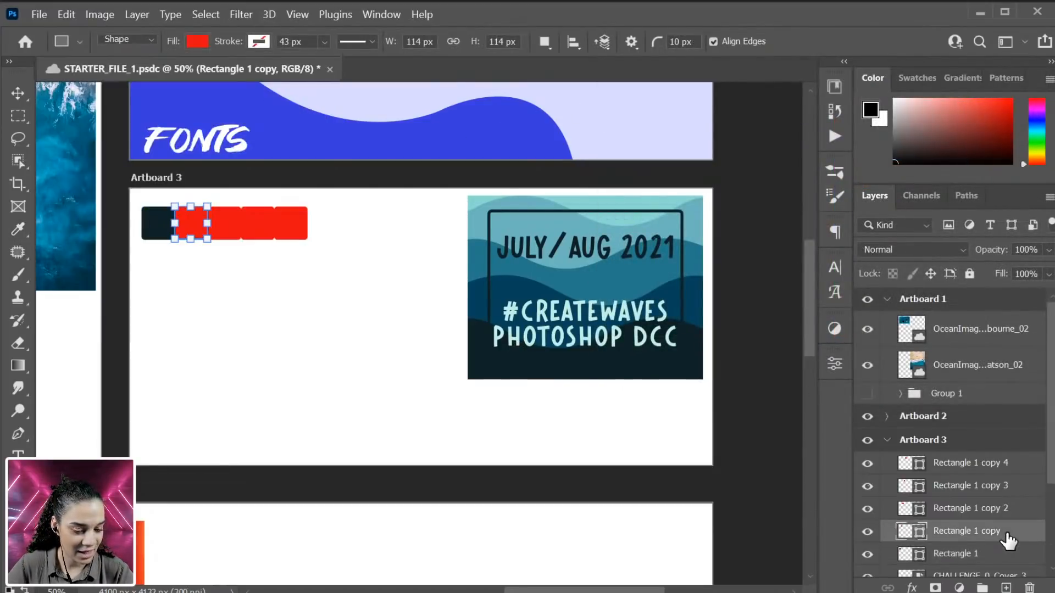
left_click(199, 43)
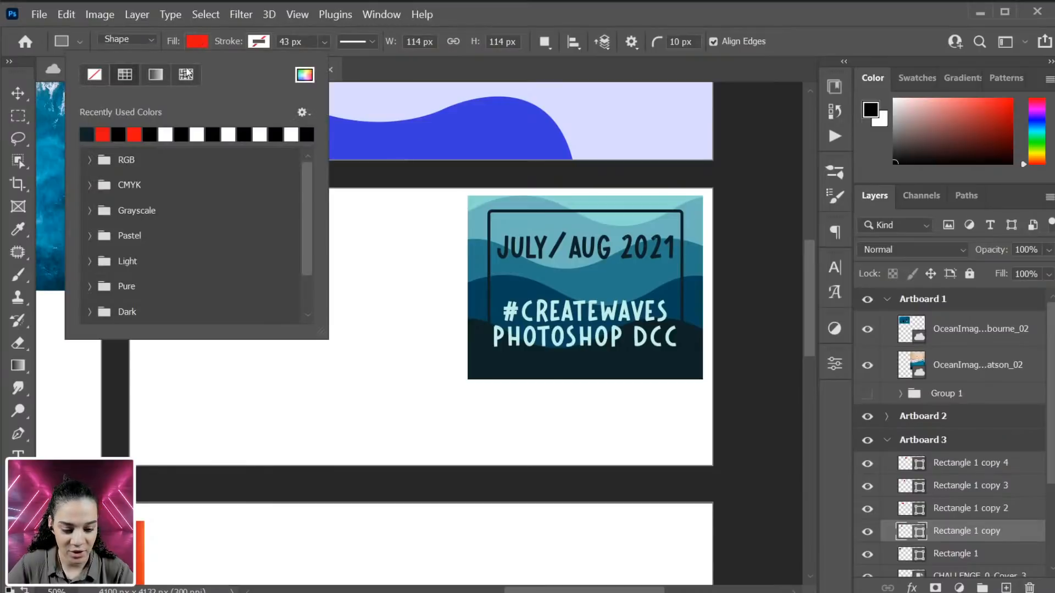
left_click(303, 74)
left_click(507, 291)
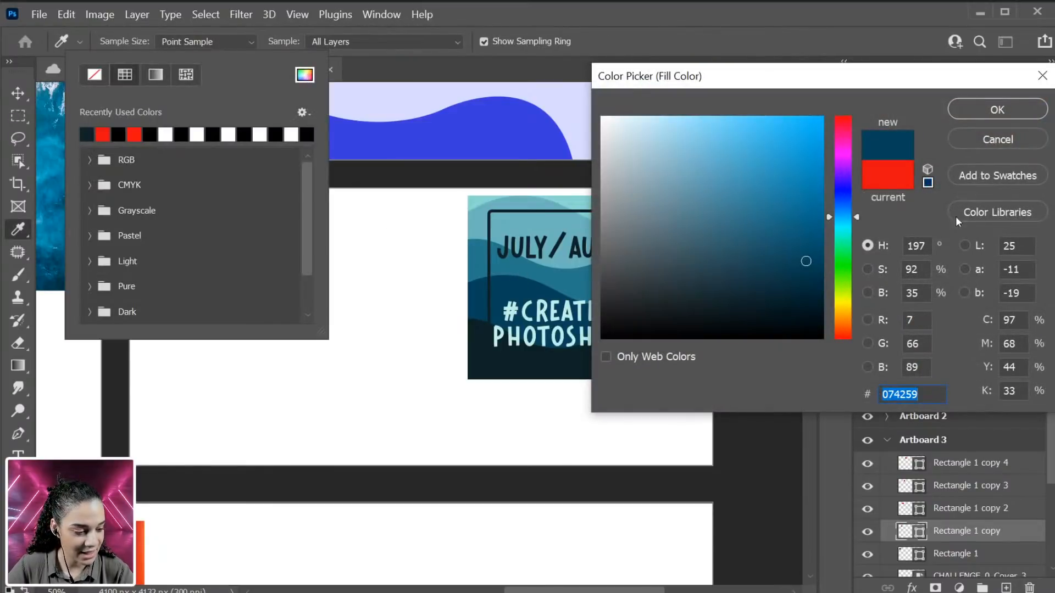
left_click(977, 113)
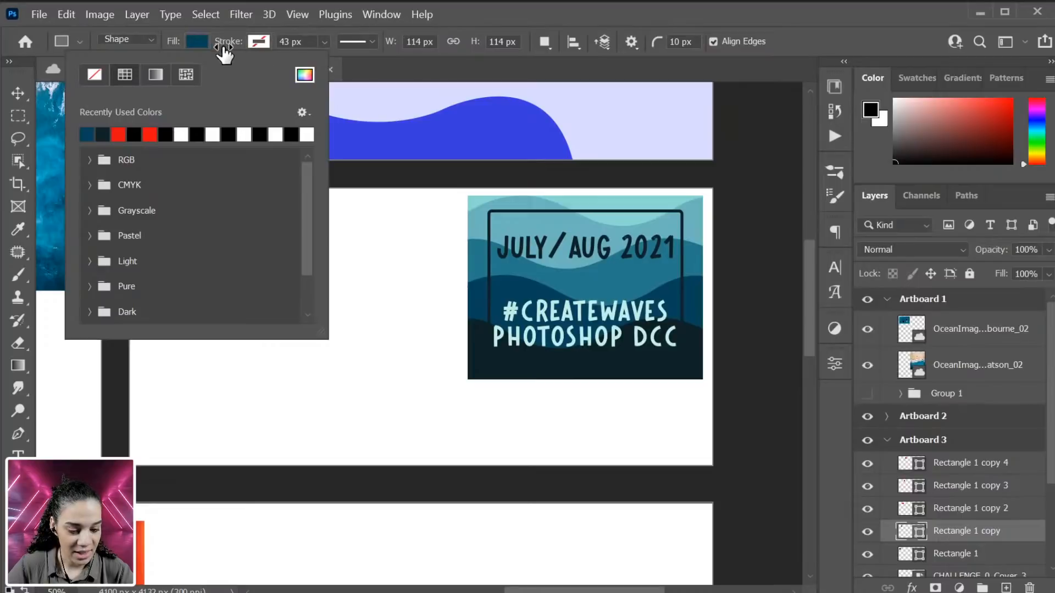
Step: Fill the third swatch, Rectangle 1 copy 2, with the medium blue sampled from the cover image's middle wave
left_click(989, 525)
left_click(984, 509)
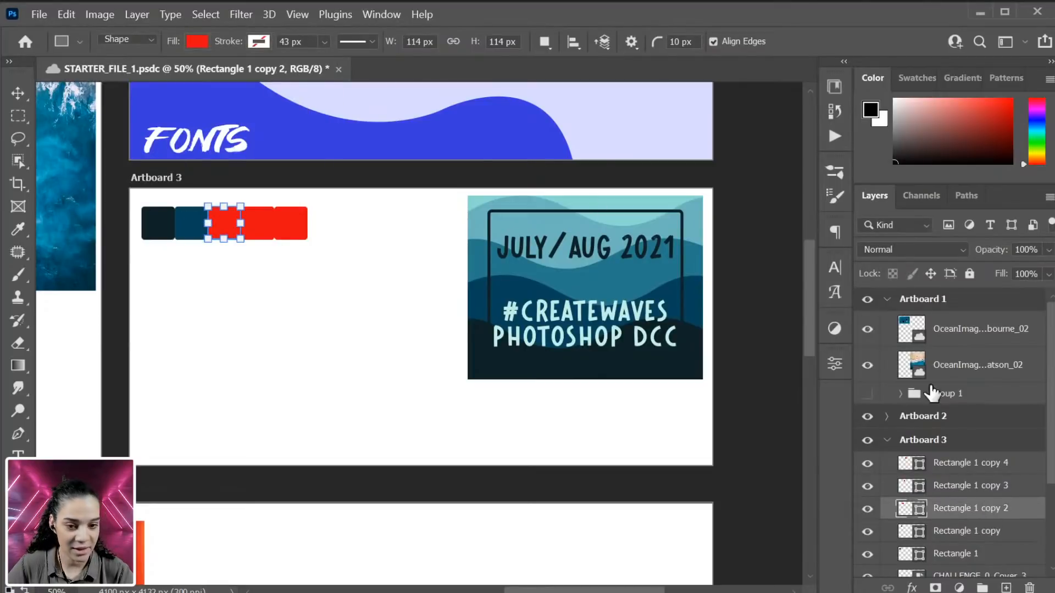
left_click(197, 41)
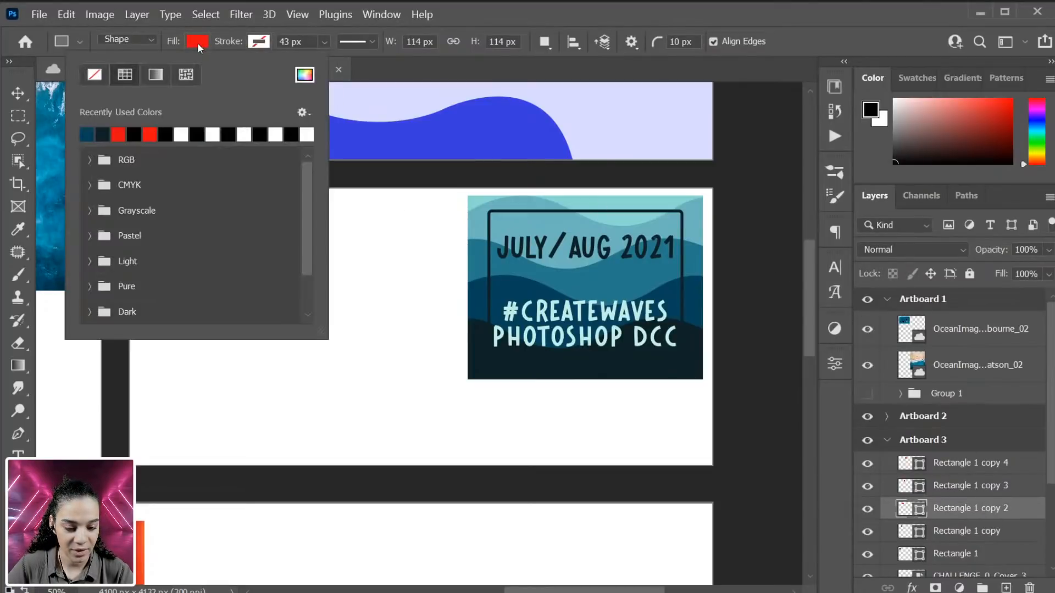
left_click(305, 75)
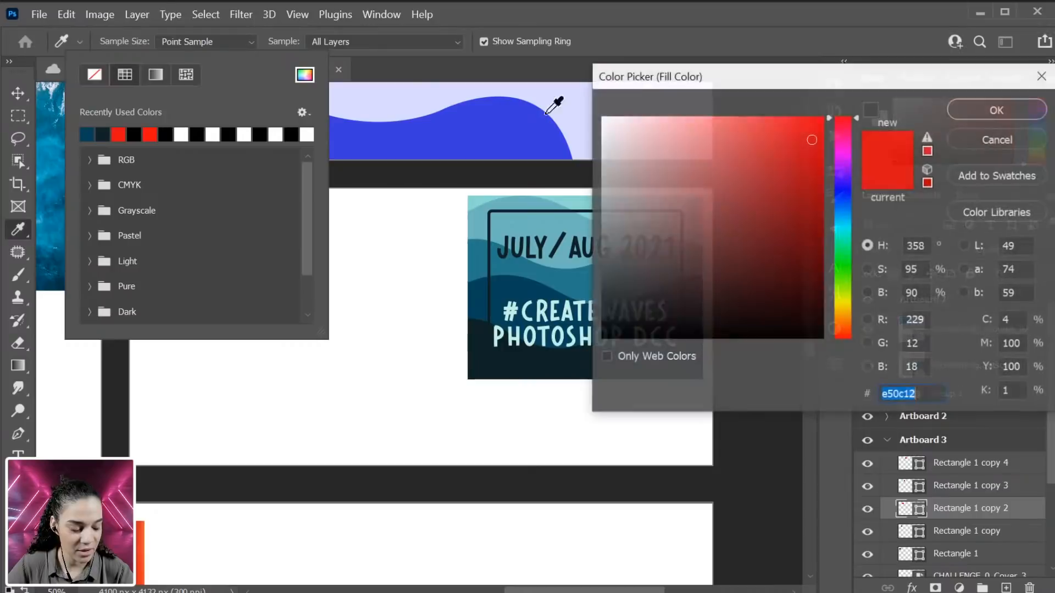
left_click(537, 276)
left_click(974, 110)
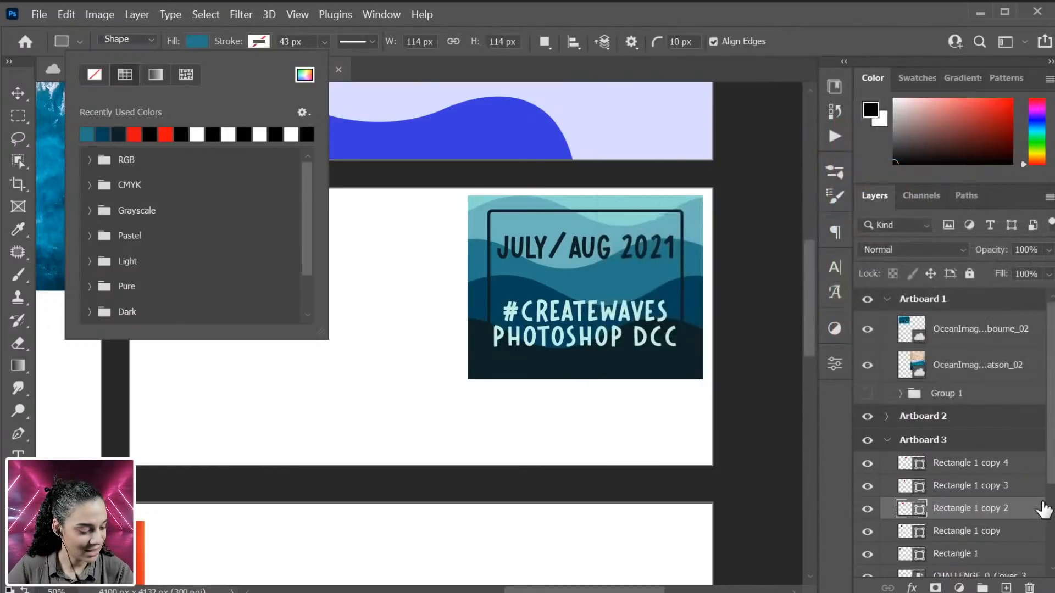
Step: Fill the fourth swatch, Rectangle 1 copy 3, with the light blue sampled from the wave behind the cover image's date text
left_click(1015, 493)
left_click(1015, 487)
left_click(199, 44)
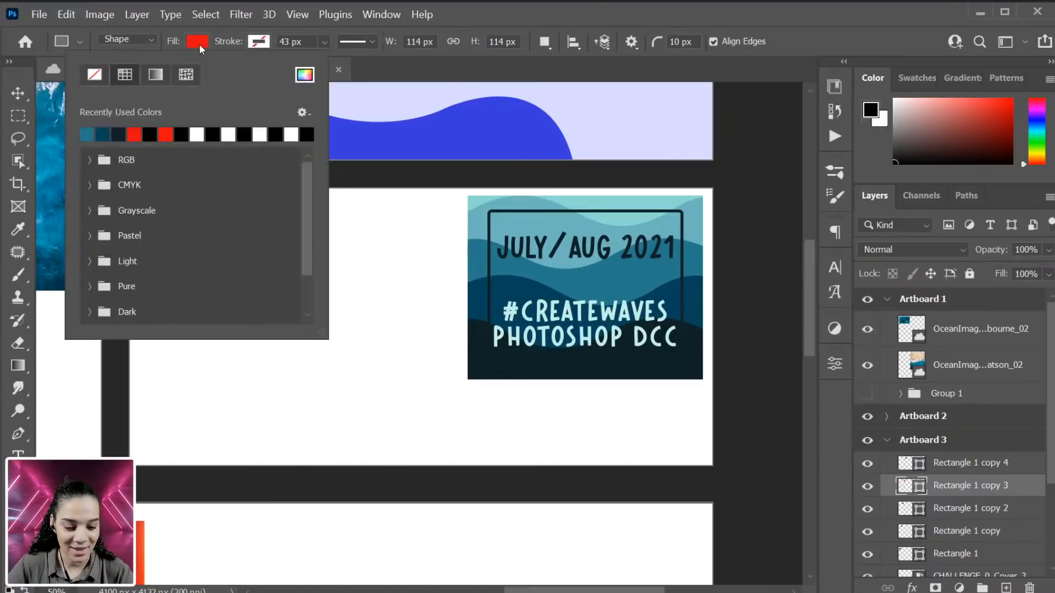
left_click(298, 70)
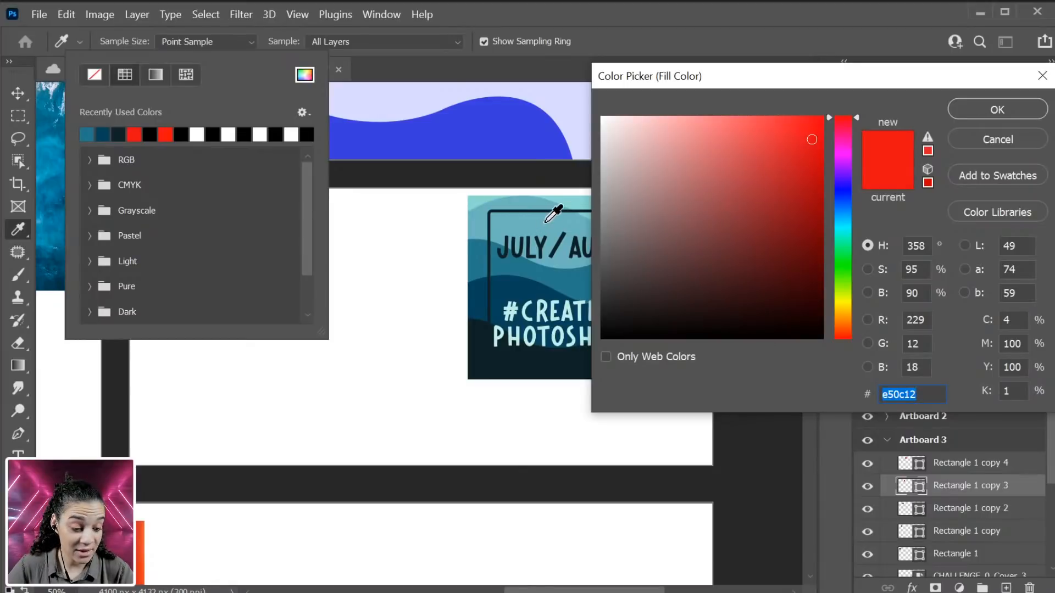
left_click(572, 225)
left_click(1020, 110)
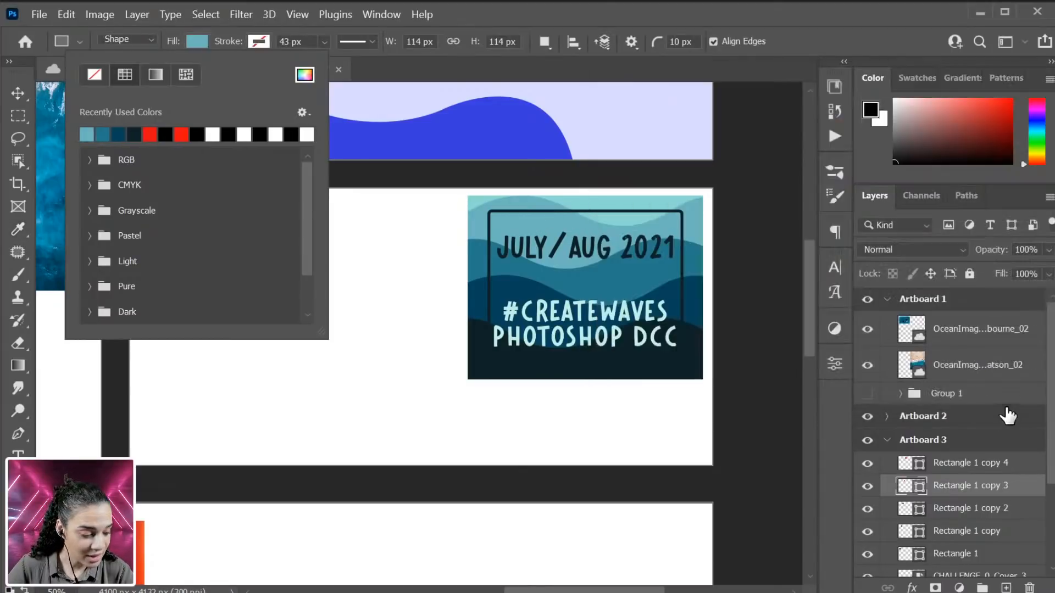
Step: Fill the fifth swatch, Rectangle 1 copy 4, with the light teal 8bd9d1 sampled from the cover image's uppermost wave
left_click(984, 466)
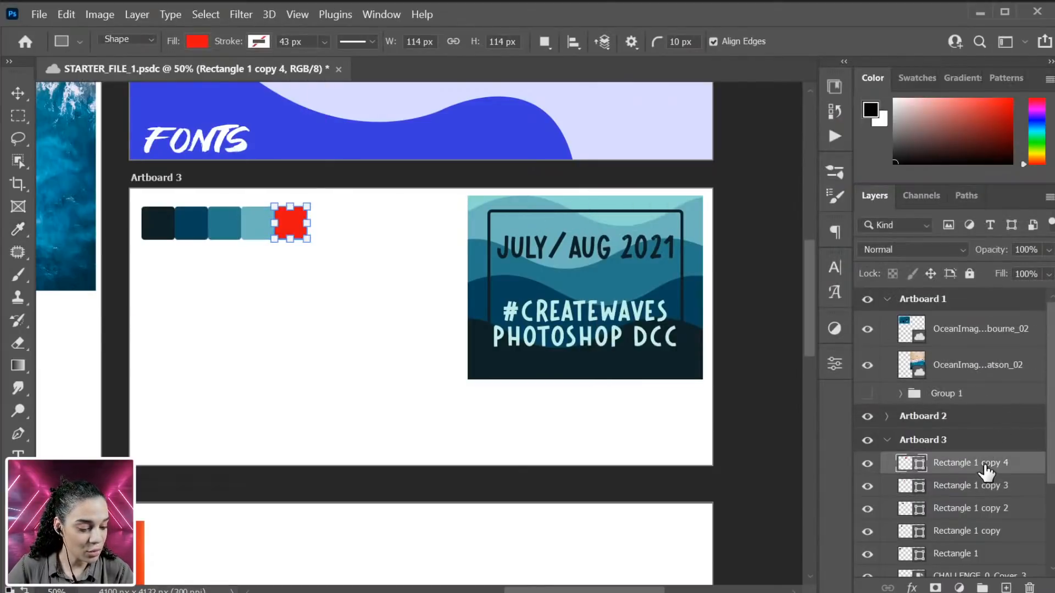
left_click(198, 40)
left_click(304, 74)
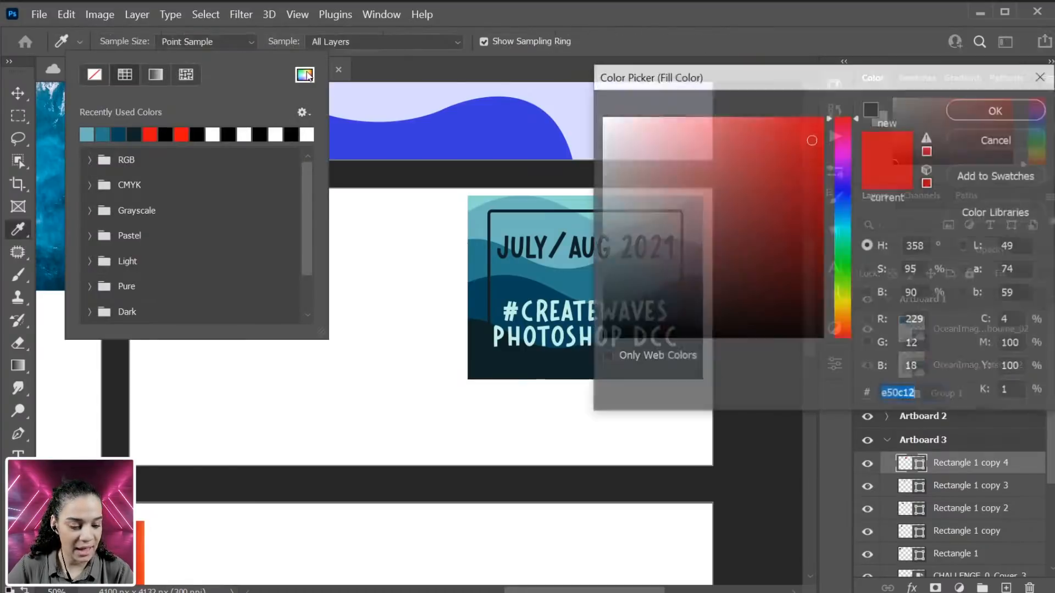
left_click(566, 203)
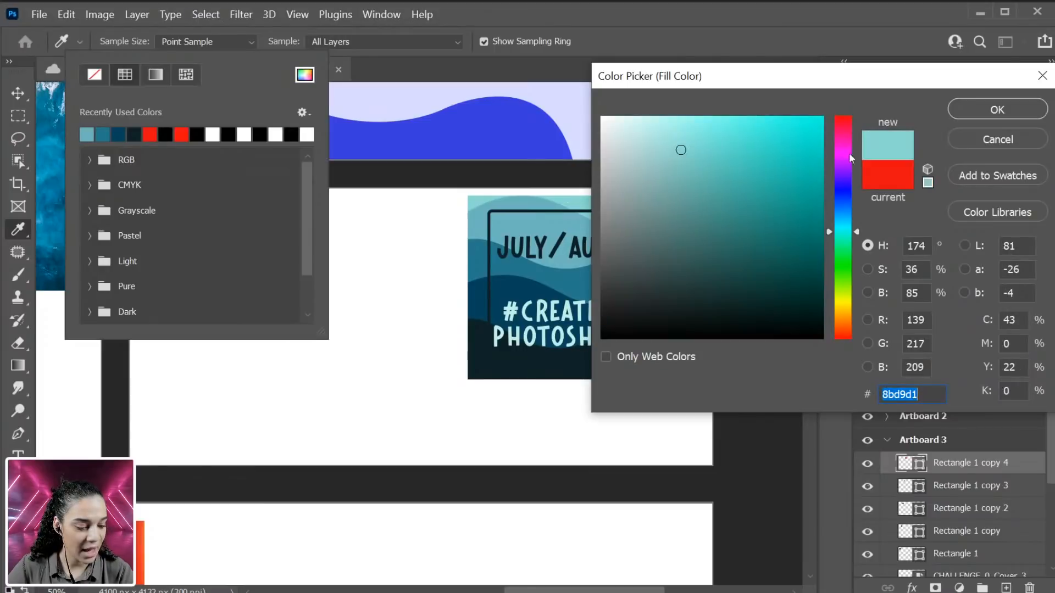
left_click(992, 110)
left_click(845, 430)
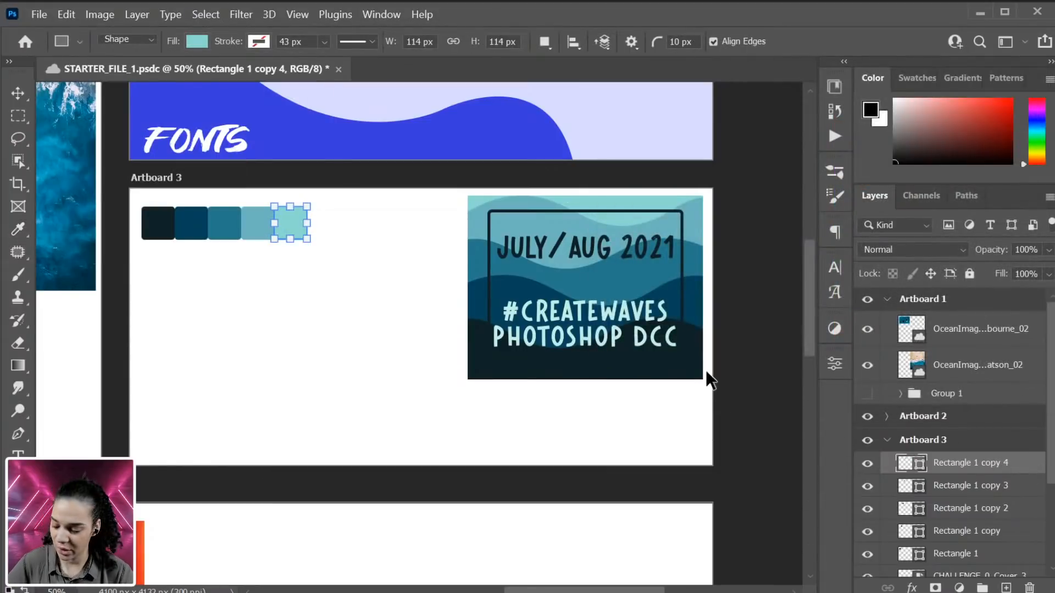
Step: Duplicate the light teal fifth swatch and place the copy directly beside it at the end of the swatch row
key("ctrl+j")
key("ctrl+t")
left_click_drag(289, 219, 322, 219)
key("Return")
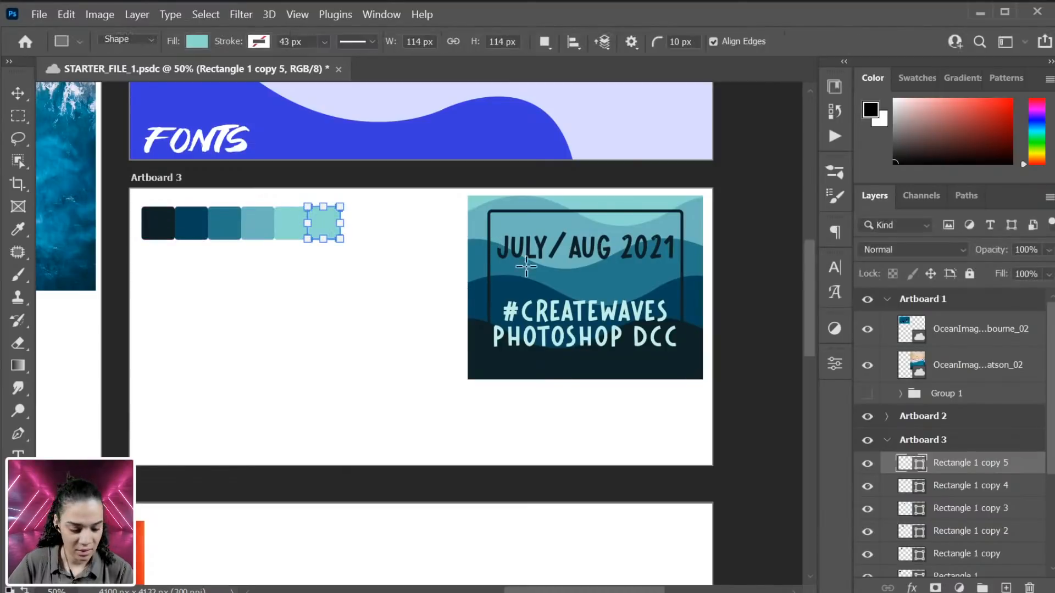
Step: Fill the sixth swatch, Rectangle 1 copy 5, with the pale mint c4f2ea sampled from the cover image's #CREATEWAVES lettering
left_click(197, 41)
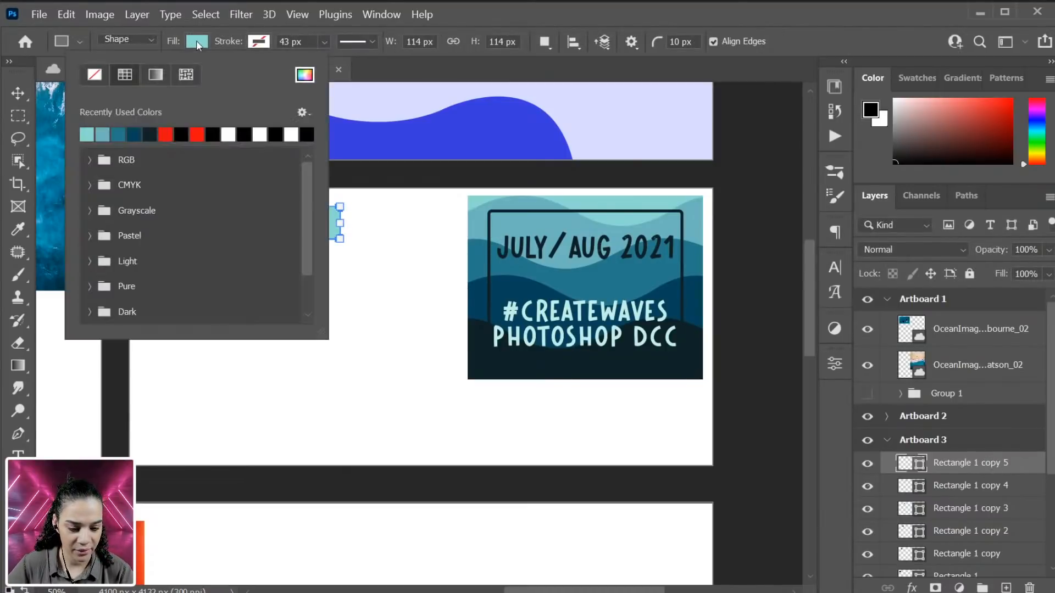
left_click(303, 80)
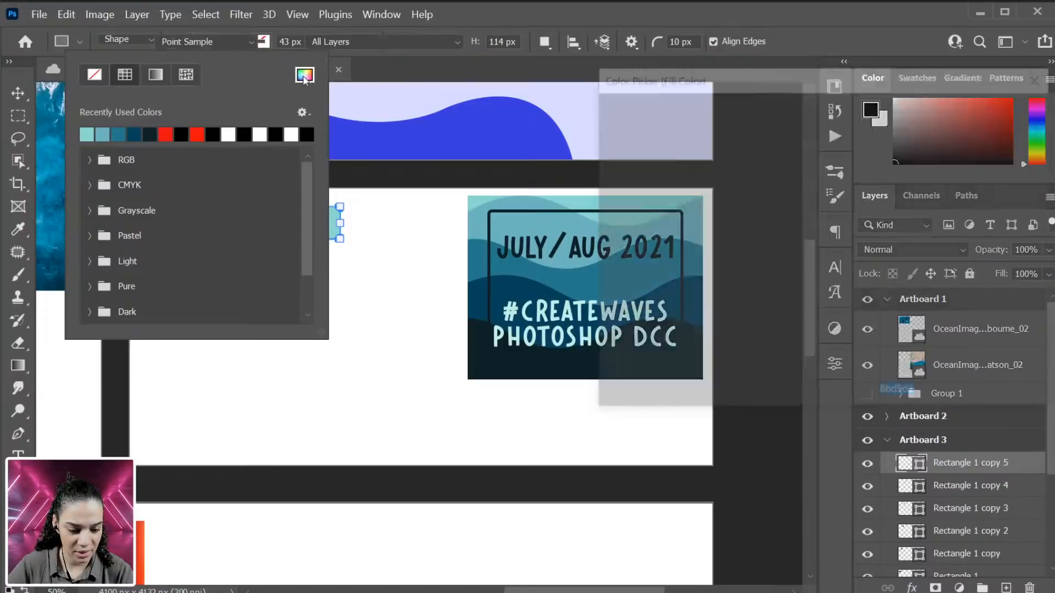
left_click(542, 300)
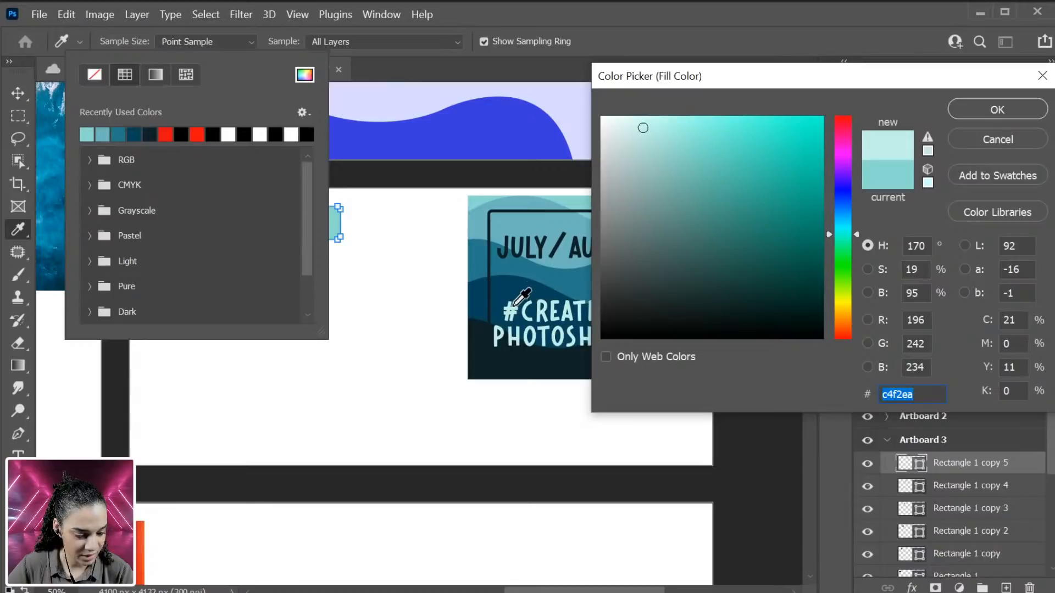
left_click(1030, 108)
Step: Group the six swatch layers from Rectangle 1 to Rectangle 1 copy 5 and rename the group Cover Color
left_click(1021, 465)
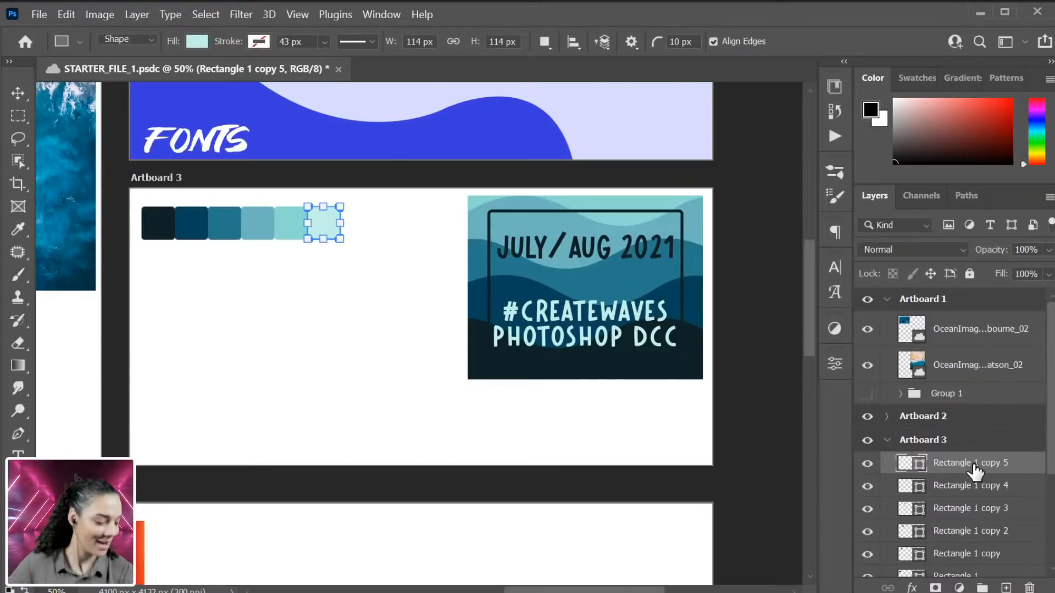
scroll(992, 486, "down", 3)
left_click(985, 505, "shift")
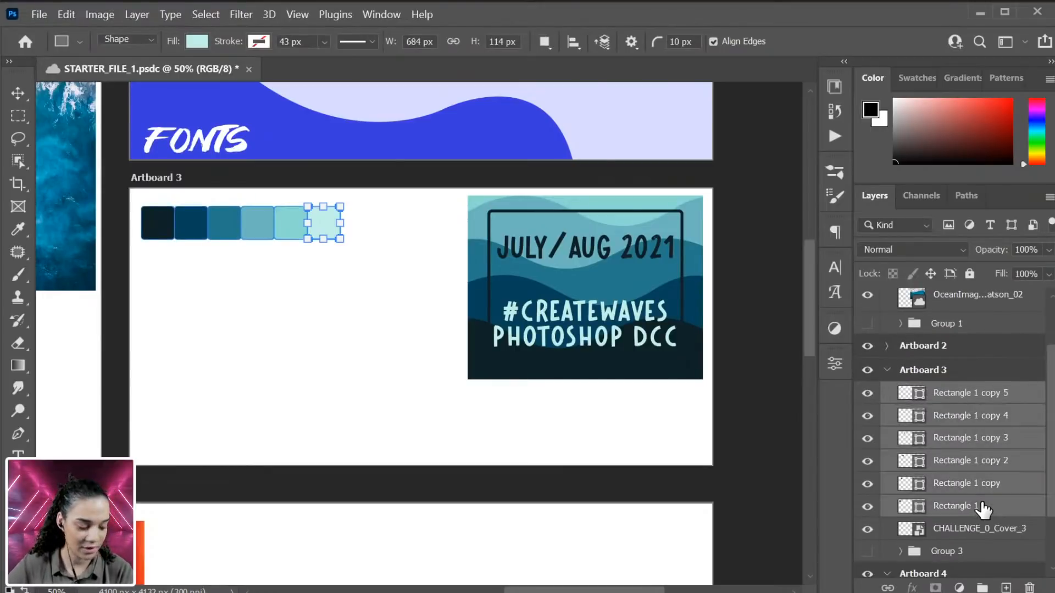
key("ctrl+g")
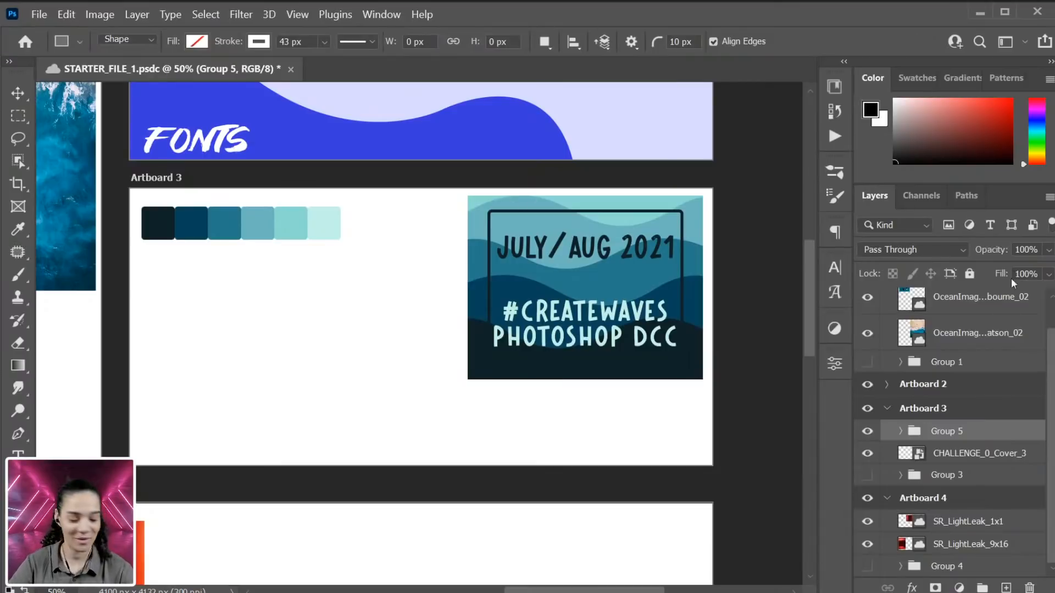
double_click(948, 431)
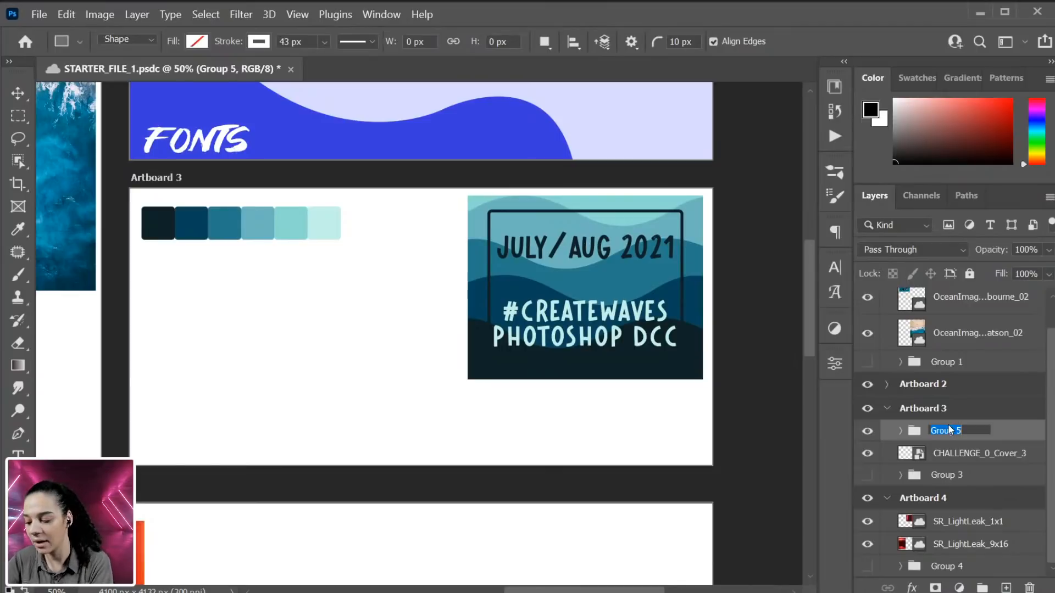
type("Cov")
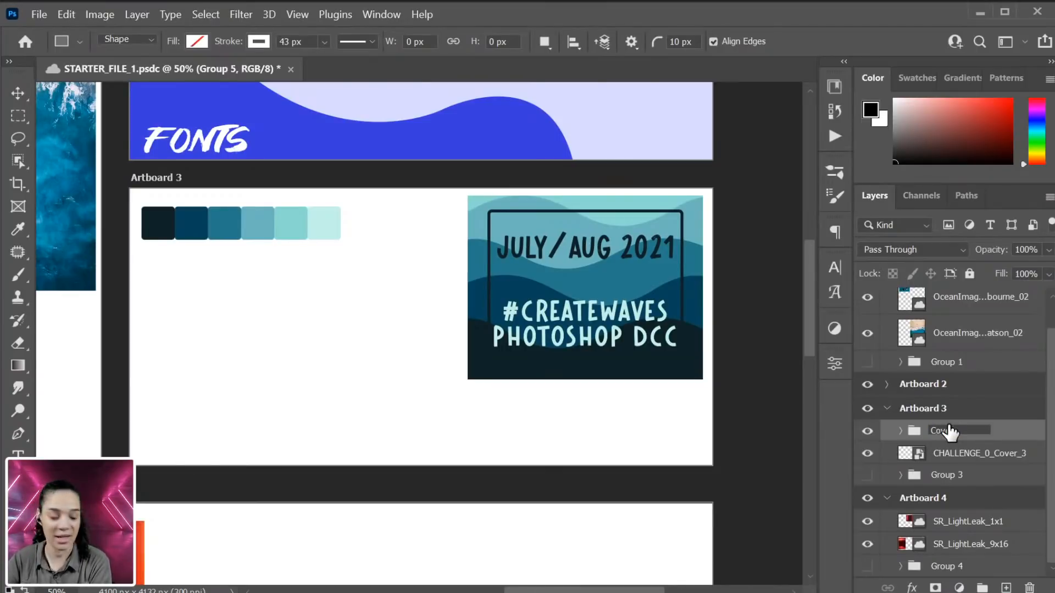
type("er Colo")
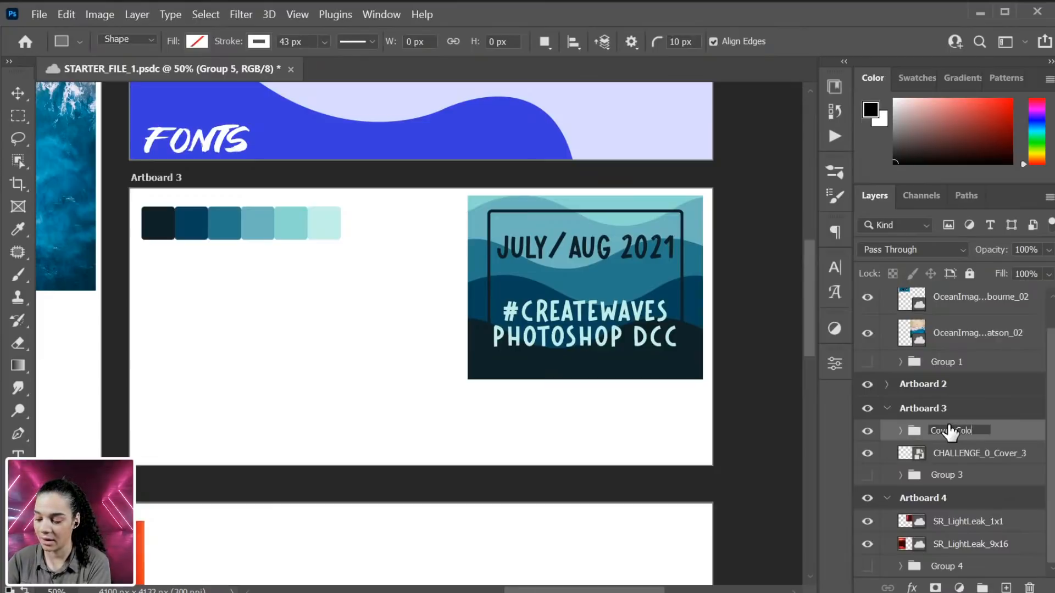
type("r")
key("Return")
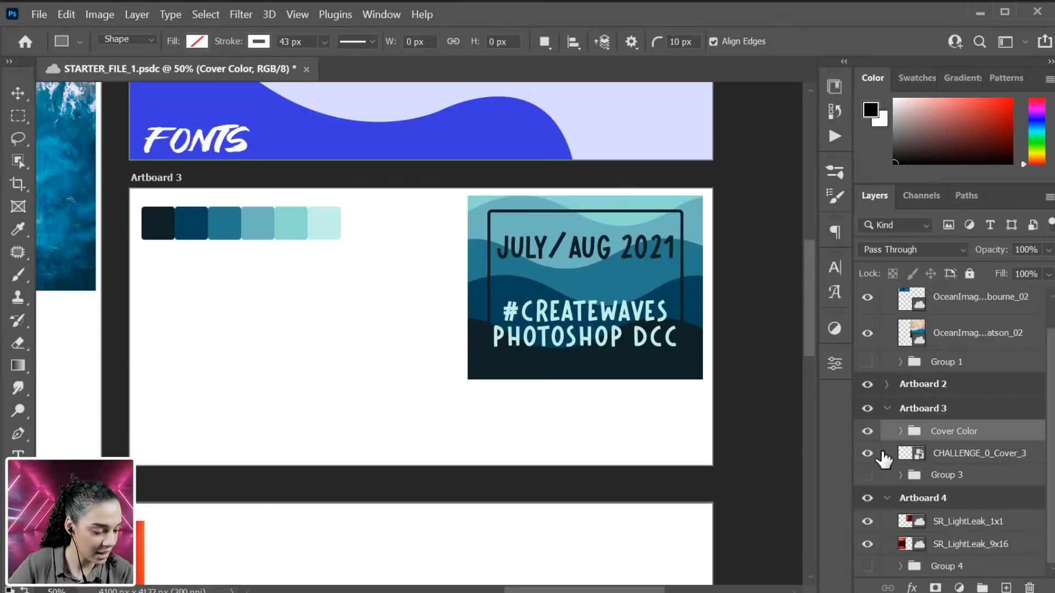
Step: Hide the CHALLENGE_0_Cover_3 layer and scale the Cover Color group up to about 176% on Artboard 3
left_click(867, 454)
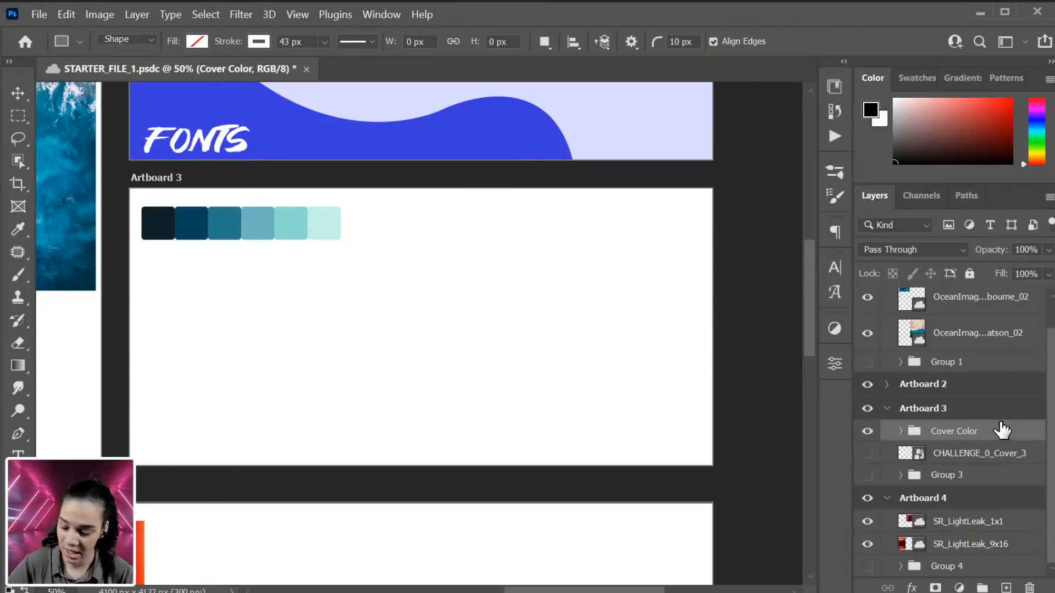
key("ctrl+t")
left_click_drag(343, 240, 489, 313)
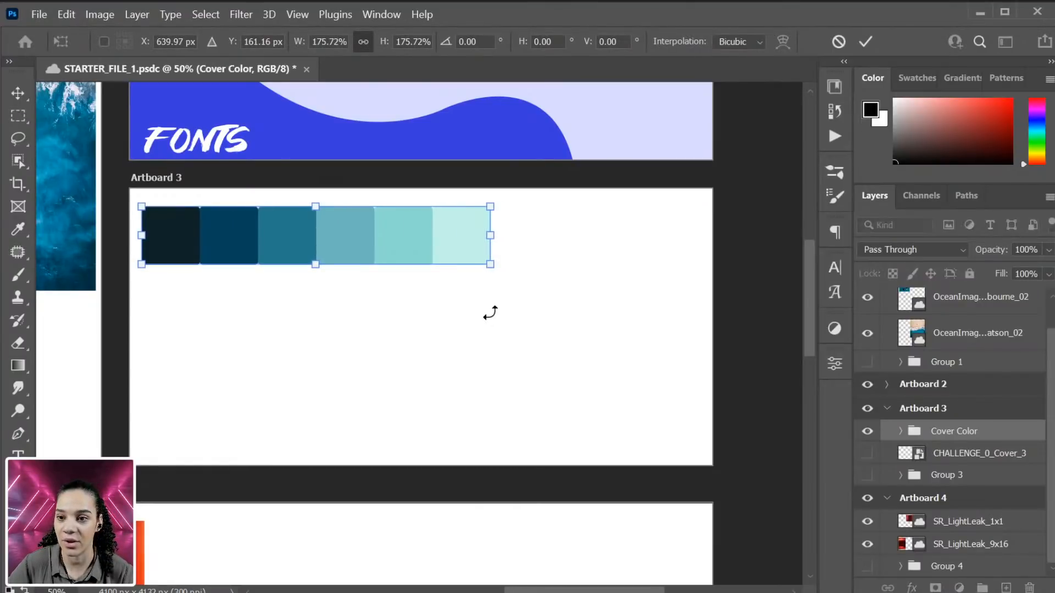
key("Return")
key("ctrl+minus")
key("ctrl+minus")
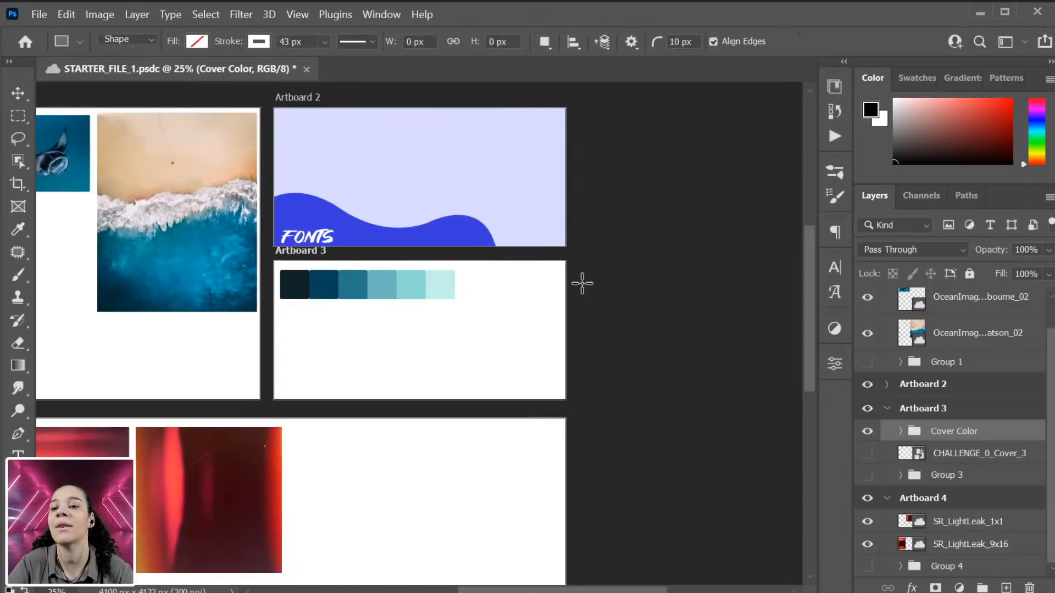
key("ctrl+plus")
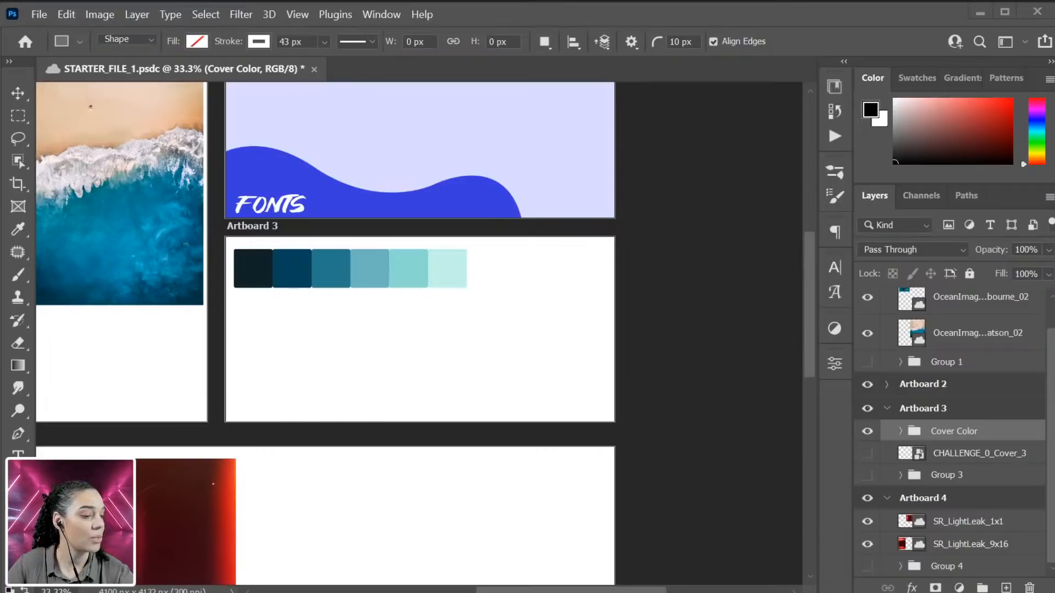
Step: Switch to Adobe Color in the browser and search its Explore section for ocean themes
left_click_drag(1054, 6, 329, 6)
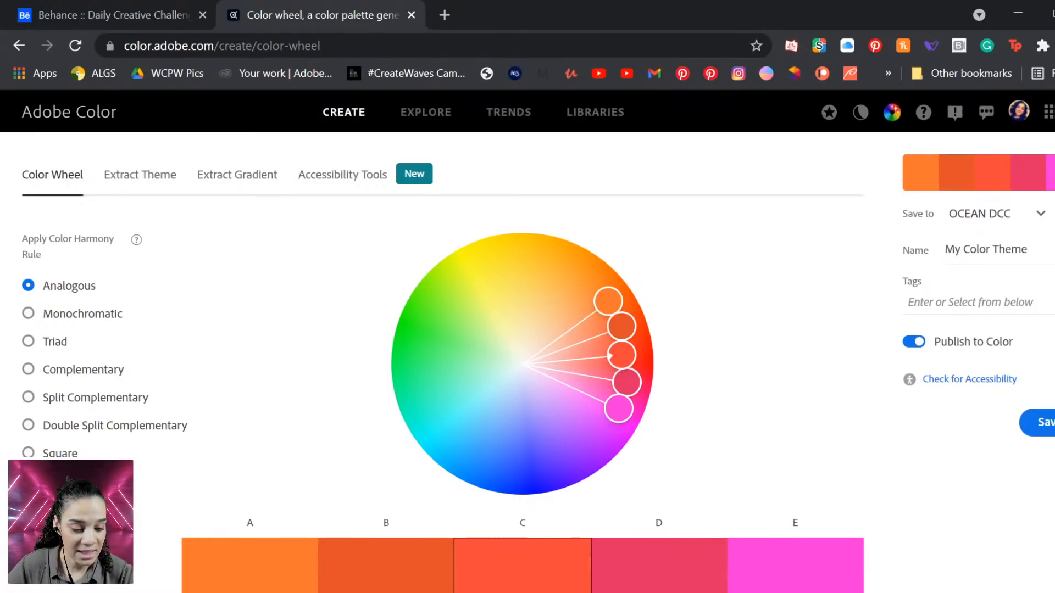
left_click(423, 116)
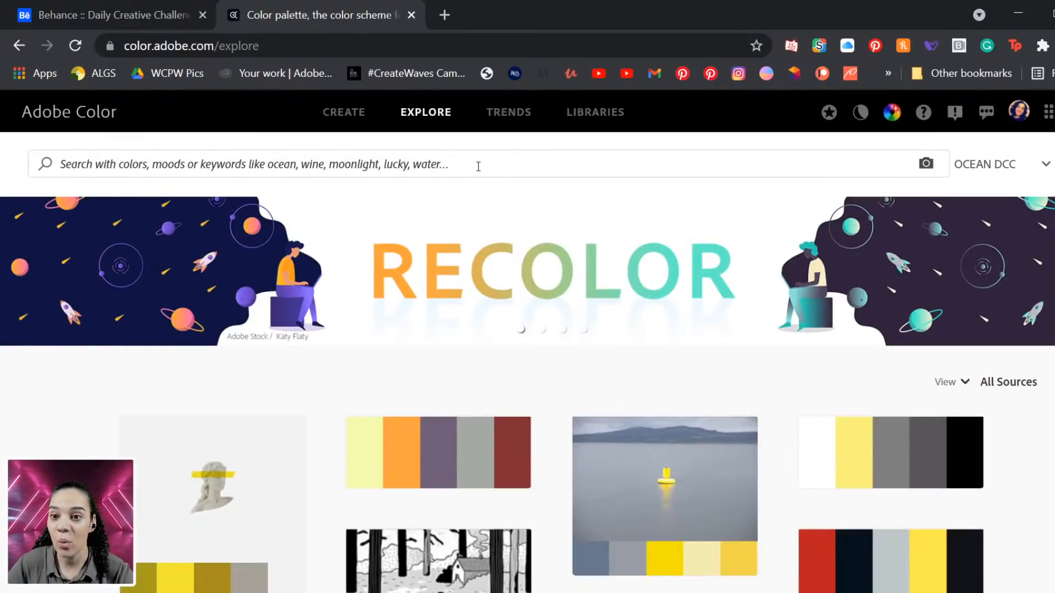
left_click(478, 166)
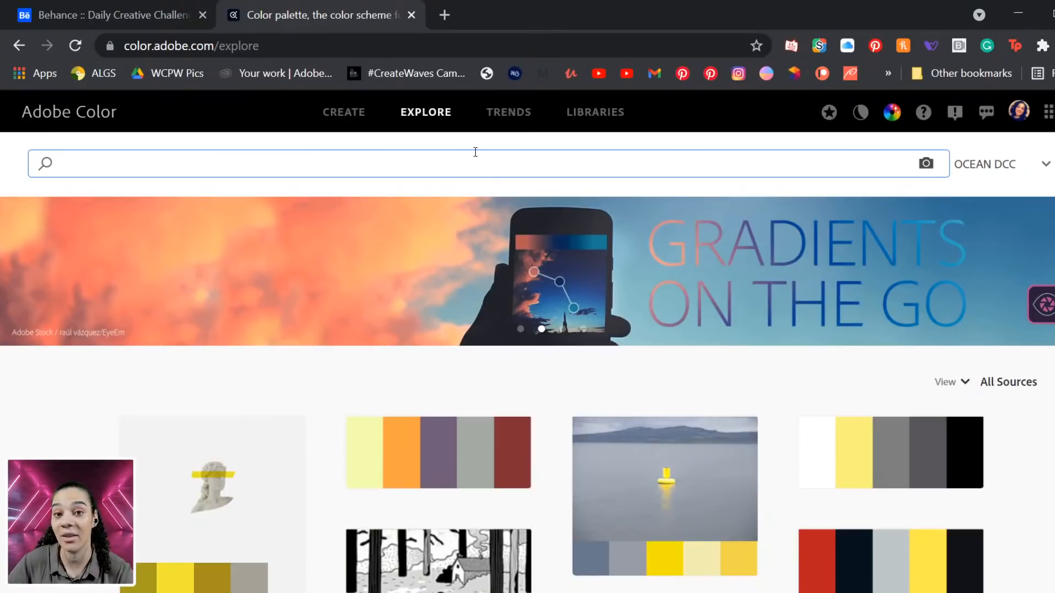
type("ocean")
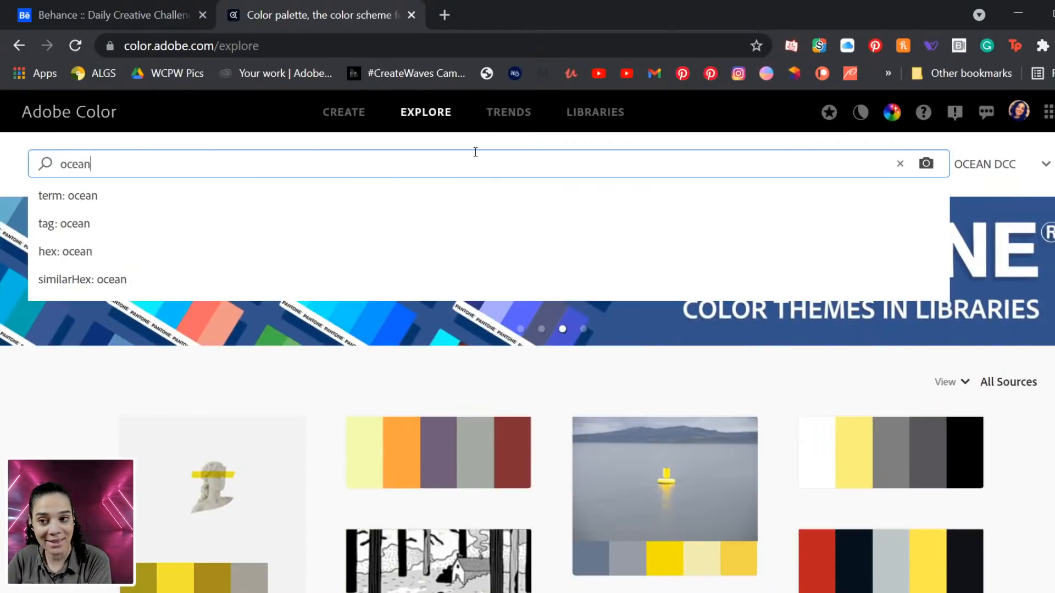
key("Return")
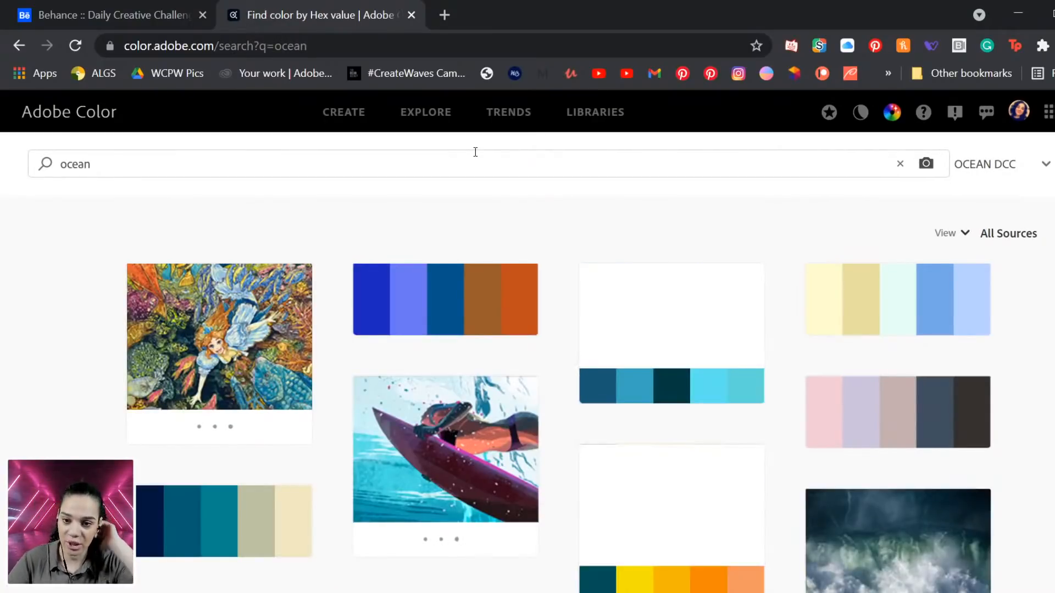
Step: Find the ocean theme from the aerial beach photo, with four blues and a sand tone, and add it to the OCEAN DCC library
scroll(439, 385, "down", 2)
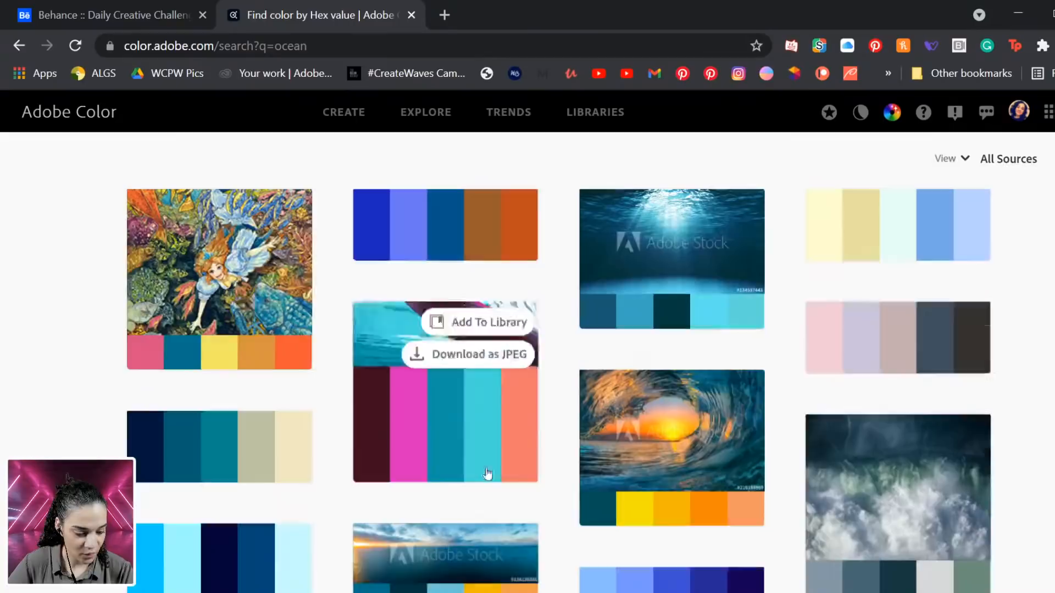
scroll(725, 300, "down", 3)
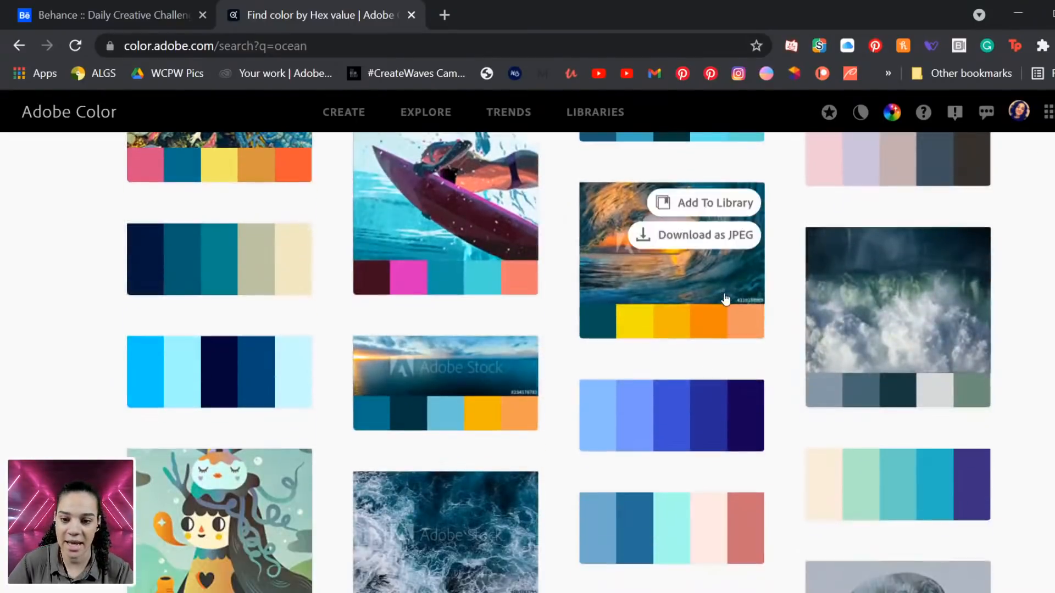
scroll(726, 299, "down", 3)
scroll(724, 297, "up", 3)
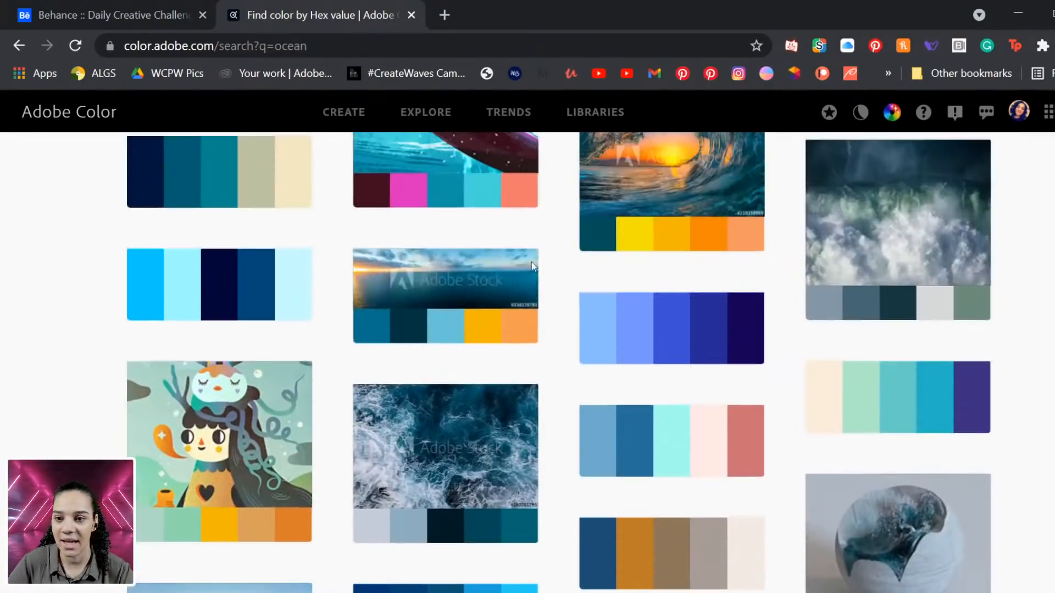
scroll(562, 346, "down", 5)
scroll(579, 348, "down", 5)
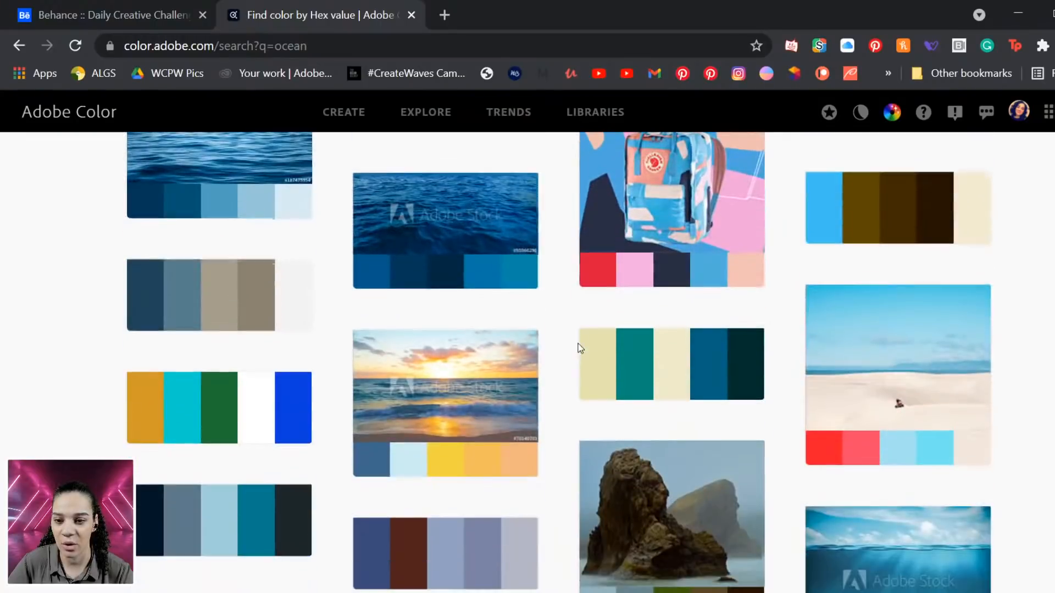
scroll(583, 347, "down", 5)
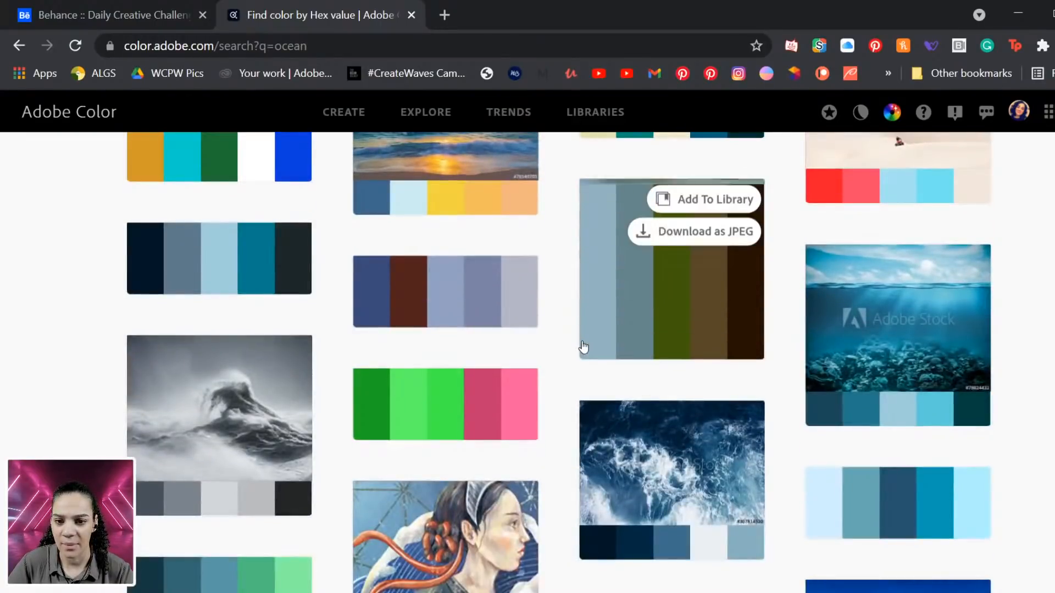
scroll(584, 347, "down", 6)
scroll(587, 349, "down", 3)
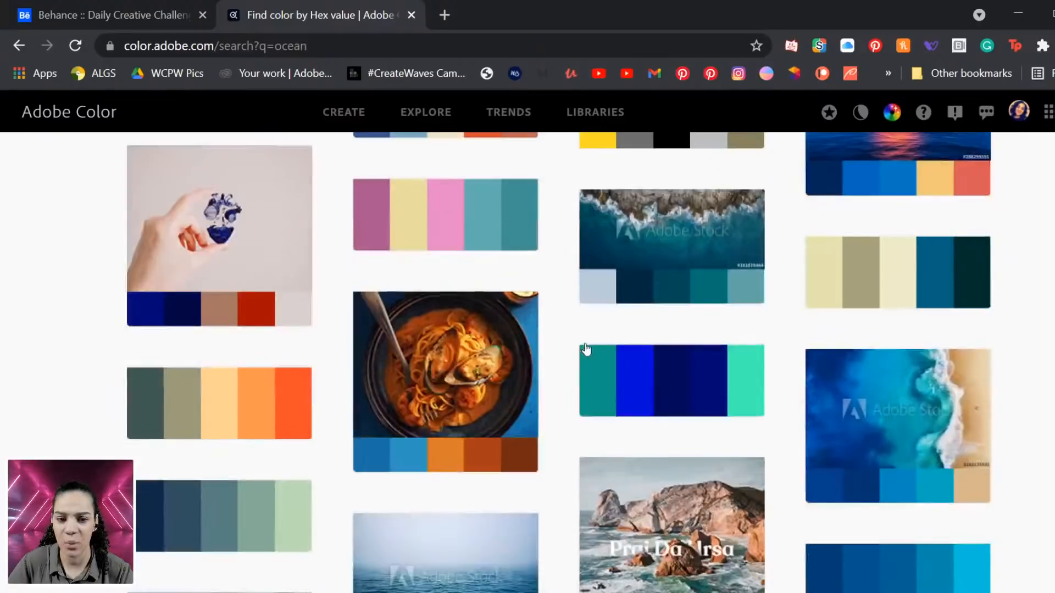
mouse_move(944, 458)
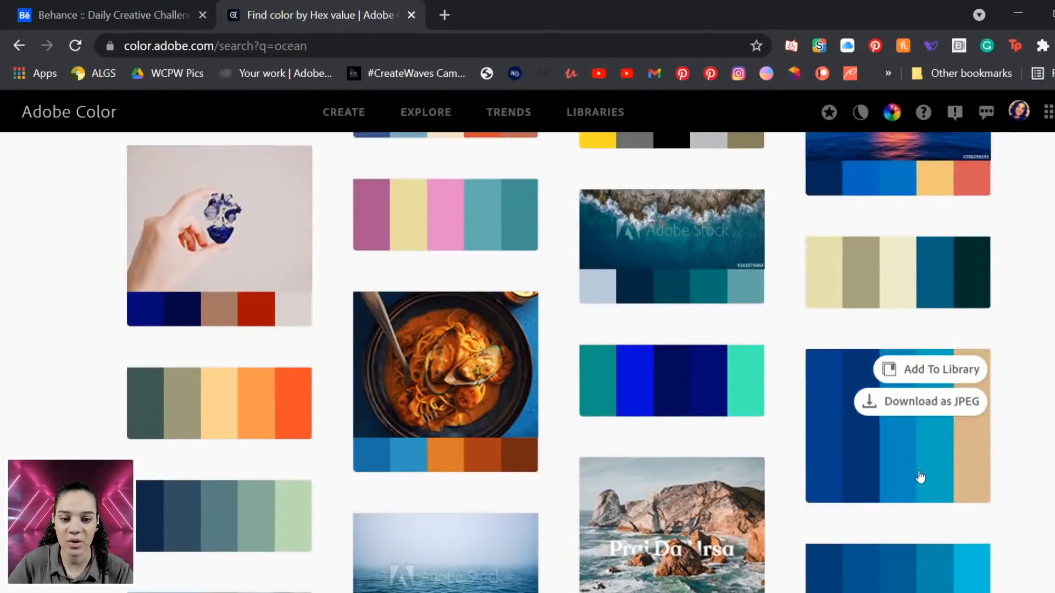
scroll(921, 472, "down", 3)
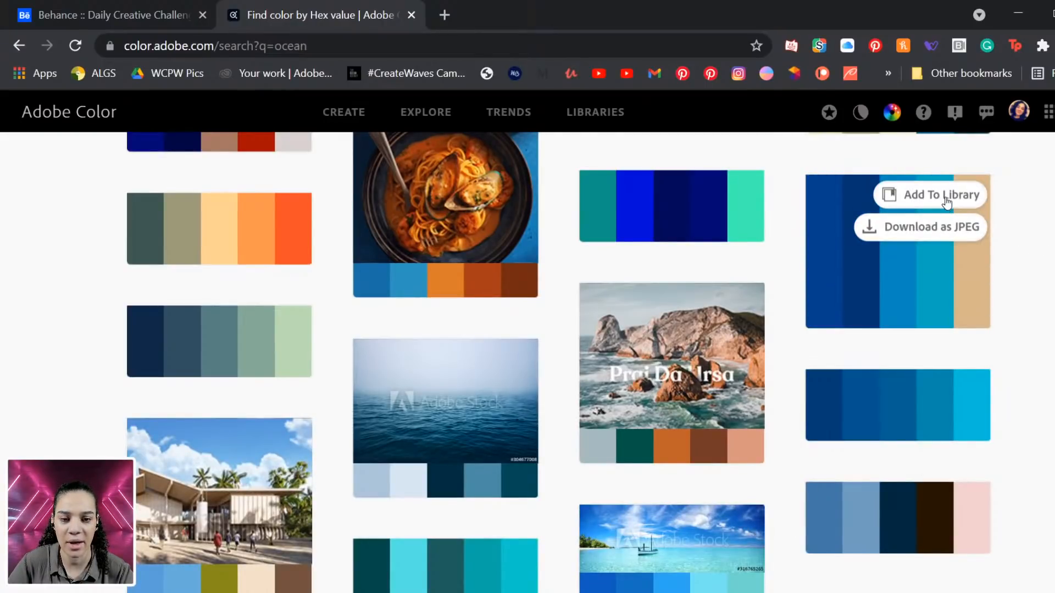
left_click(901, 203)
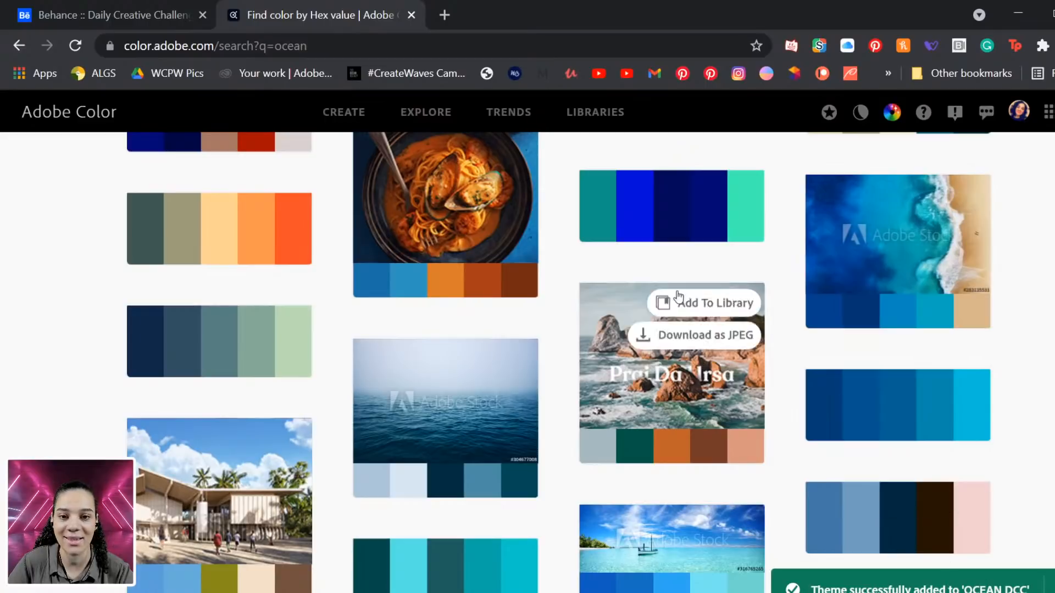
Step: Find the deep-blue ocean theme extracted from A COLORFUL FLOW – 05 (Days of Summer), open its details and add it to the library
scroll(656, 285, "down", 7)
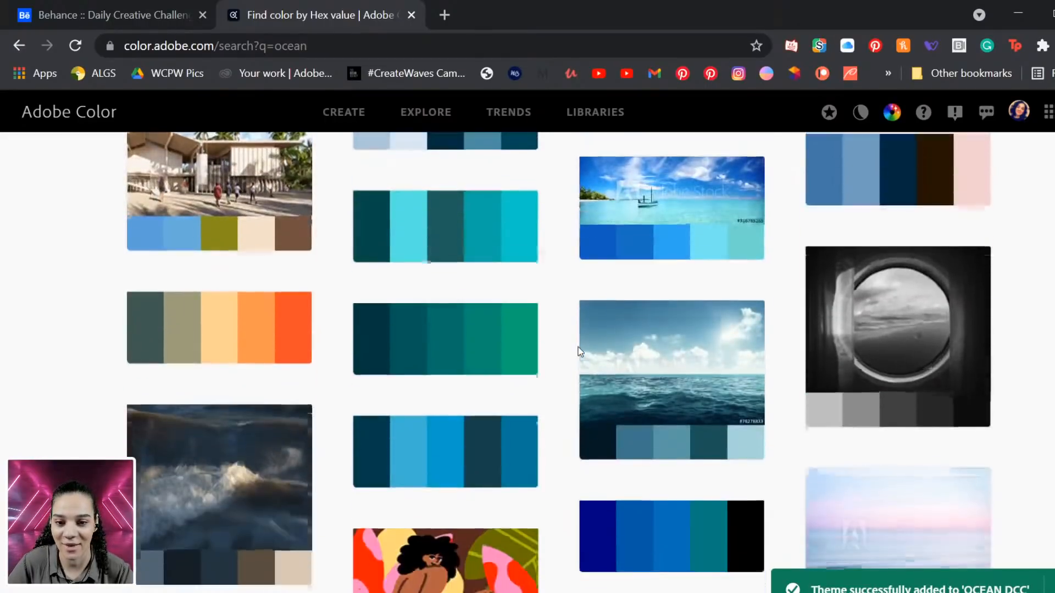
scroll(578, 347, "down", 3)
scroll(579, 348, "down", 7)
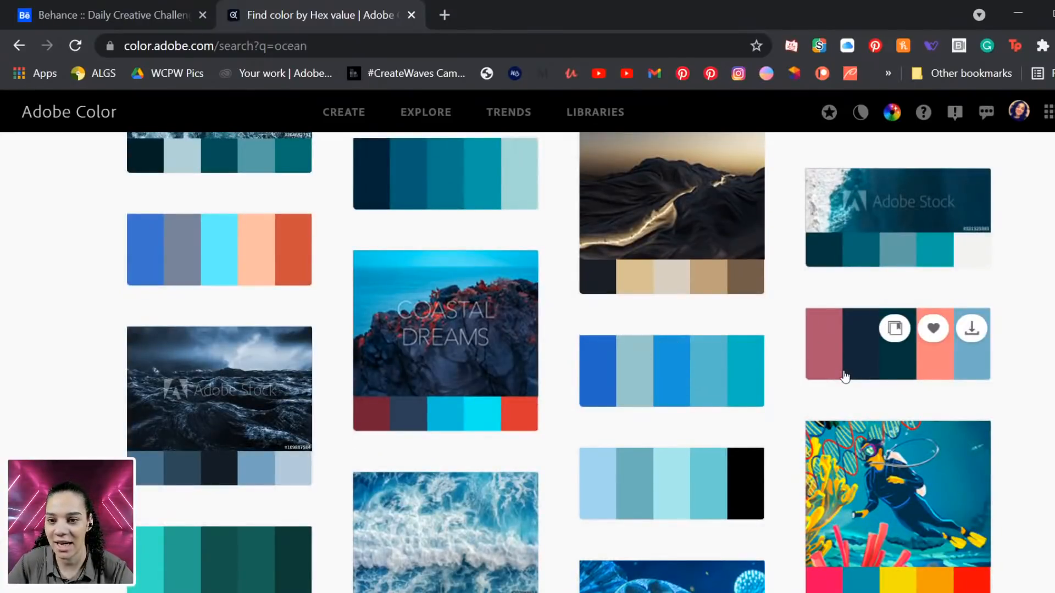
scroll(846, 377, "down", 10)
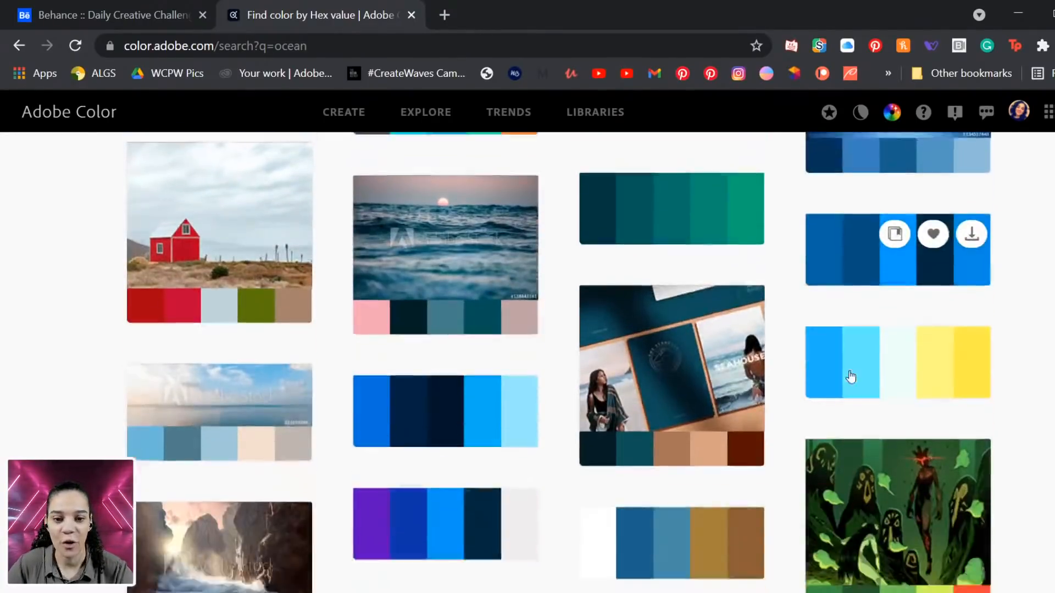
scroll(851, 377, "down", 3)
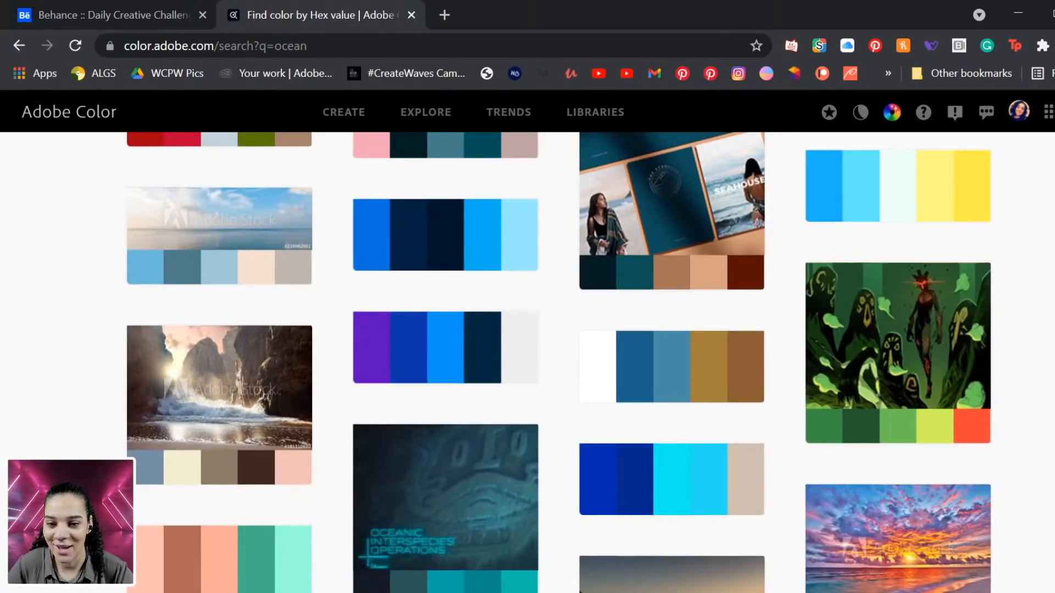
scroll(1020, 276, "down", 3)
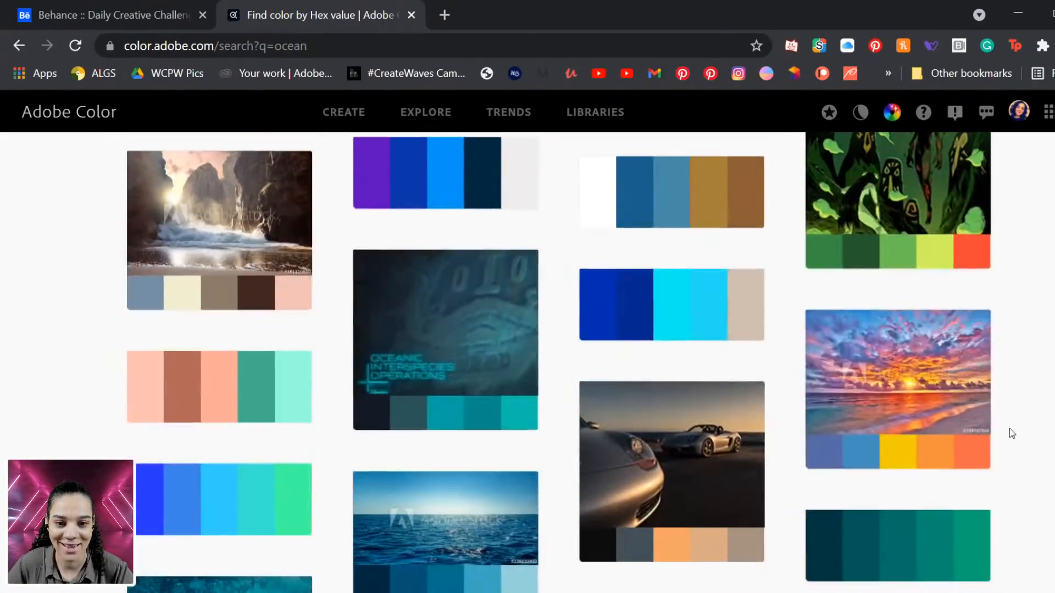
scroll(605, 430, "down", 12)
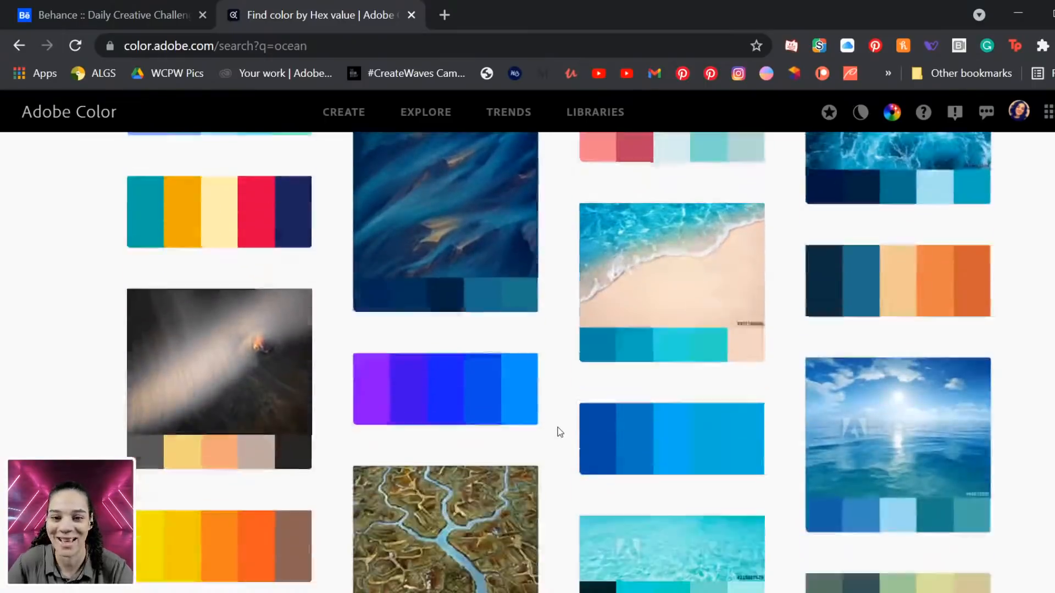
scroll(560, 429, "up", 2)
mouse_move(454, 276)
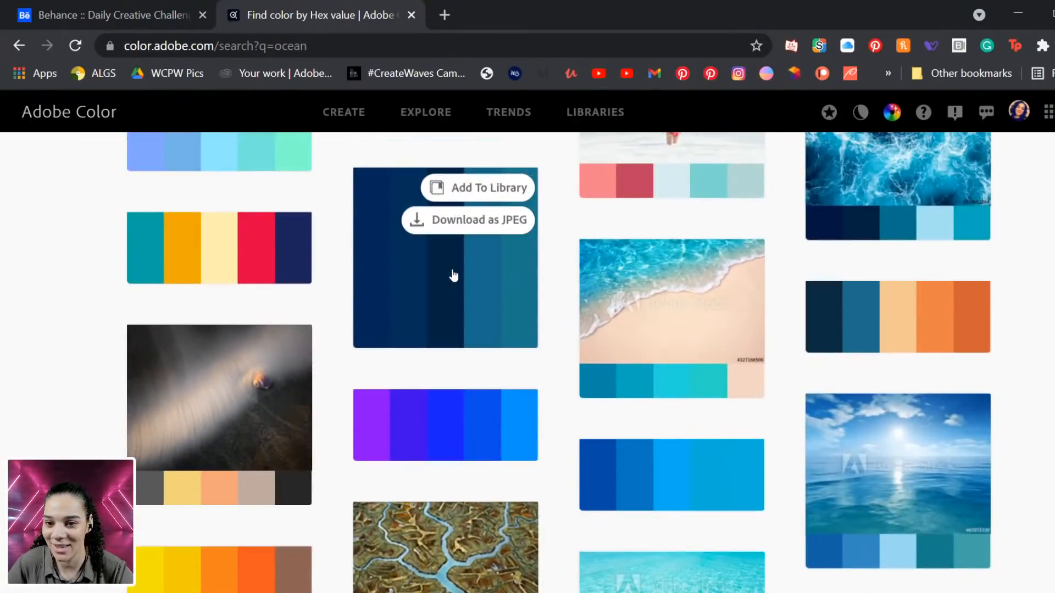
left_click(419, 295)
scroll(530, 374, "down", 3)
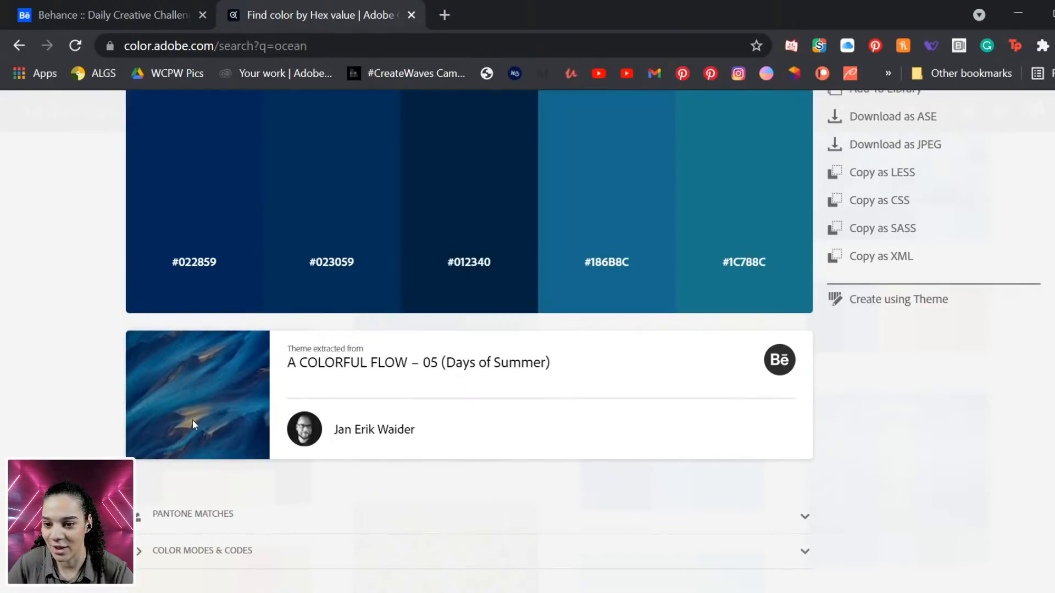
scroll(193, 420, "up", 2)
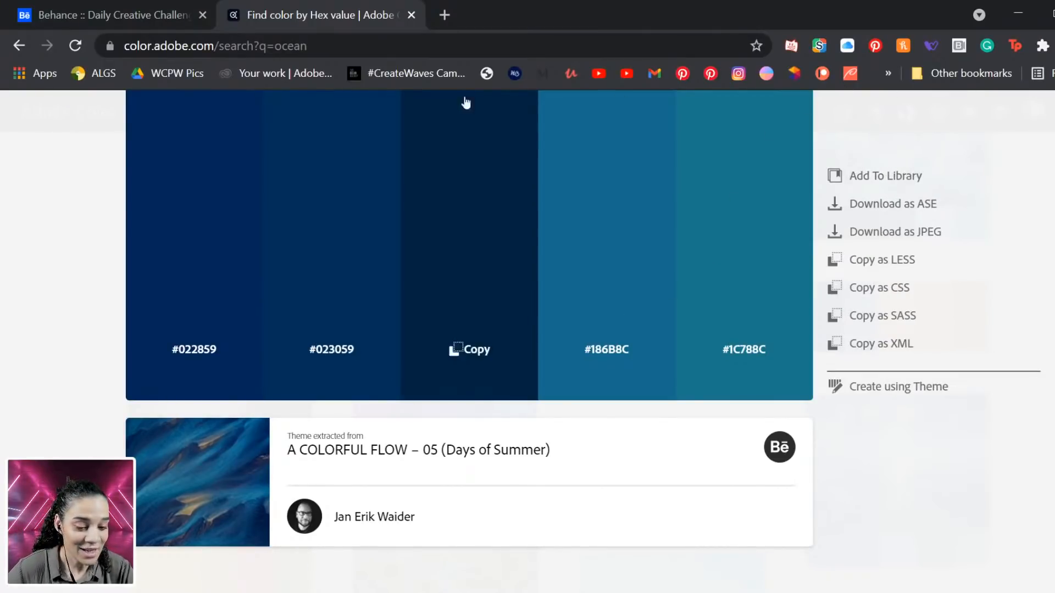
key("alt+Tab")
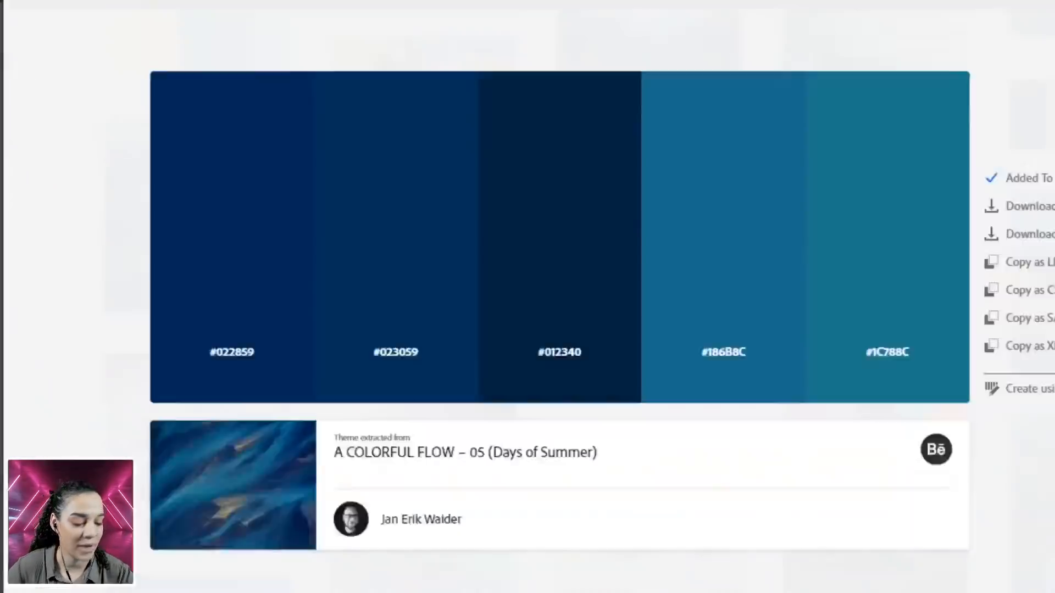
mouse_move(492, 0)
left_mouse_down()
mouse_move(516, 19)
mouse_move(466, 98)
mouse_move(476, 1)
left_mouse_up()
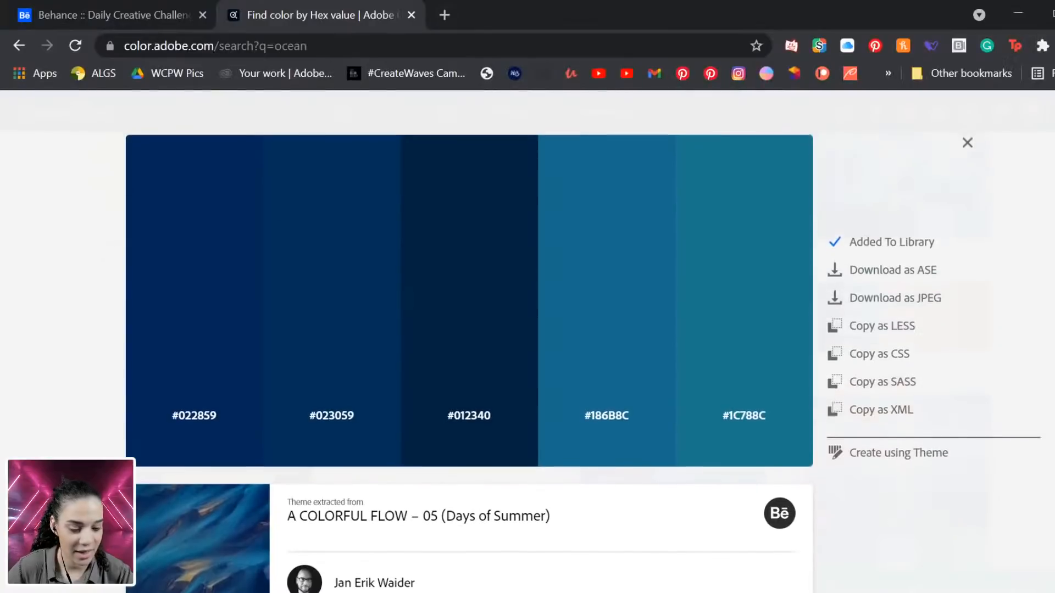
Step: Switch to Photoshop and check the OCEAN DCC library's contents, including the swatches in its COLORS 1 group
key("alt+Tab")
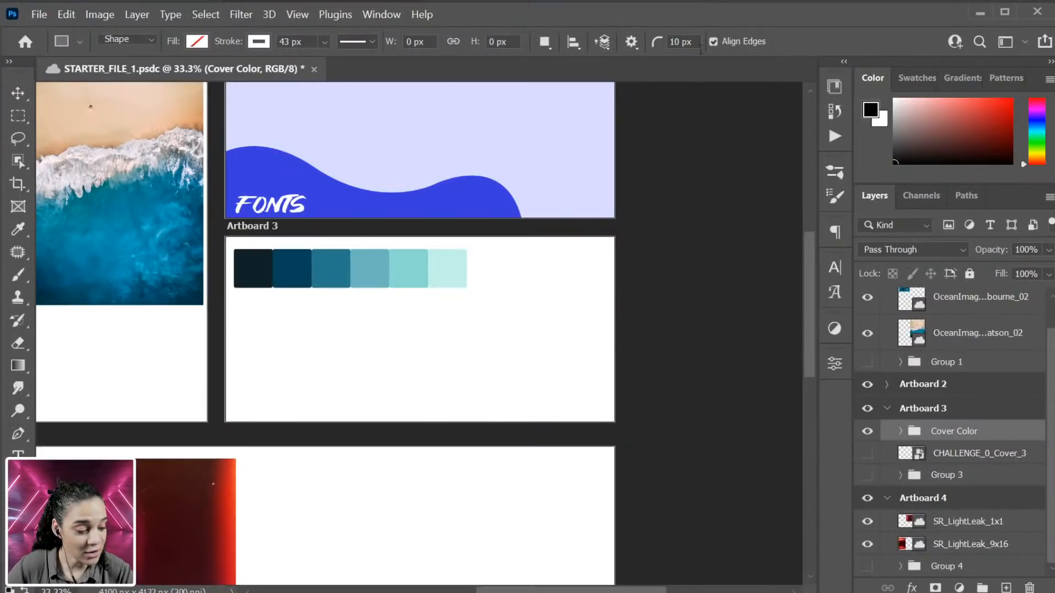
left_click(835, 87)
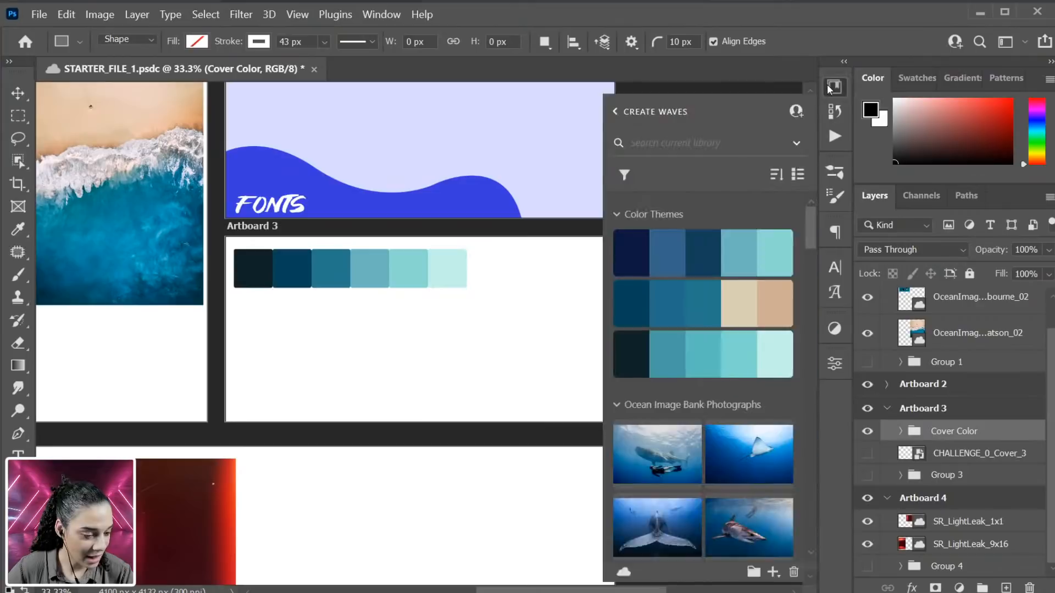
left_click(616, 111)
left_click(682, 248)
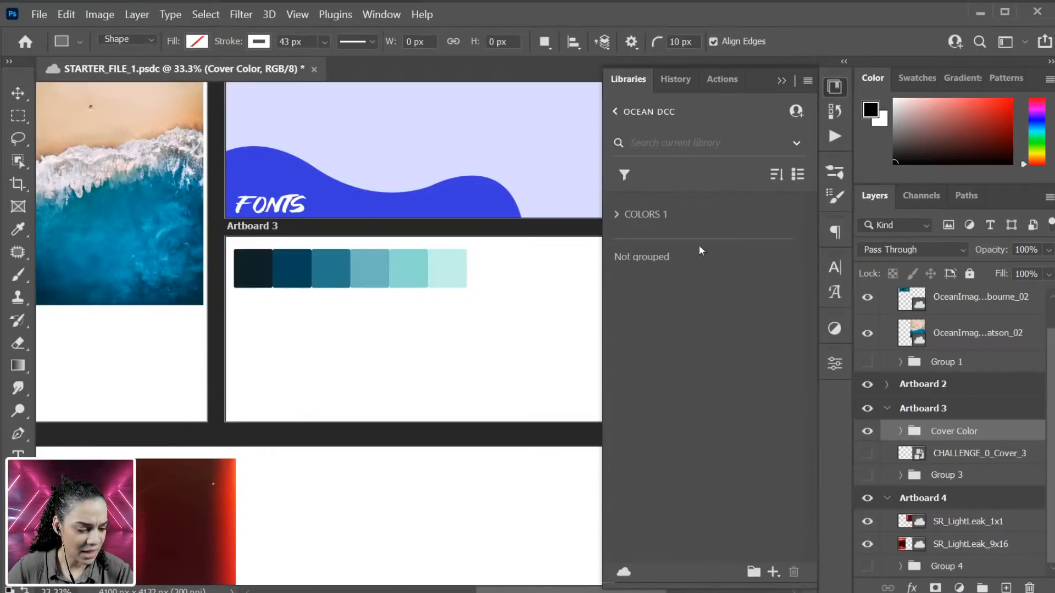
left_click(618, 215)
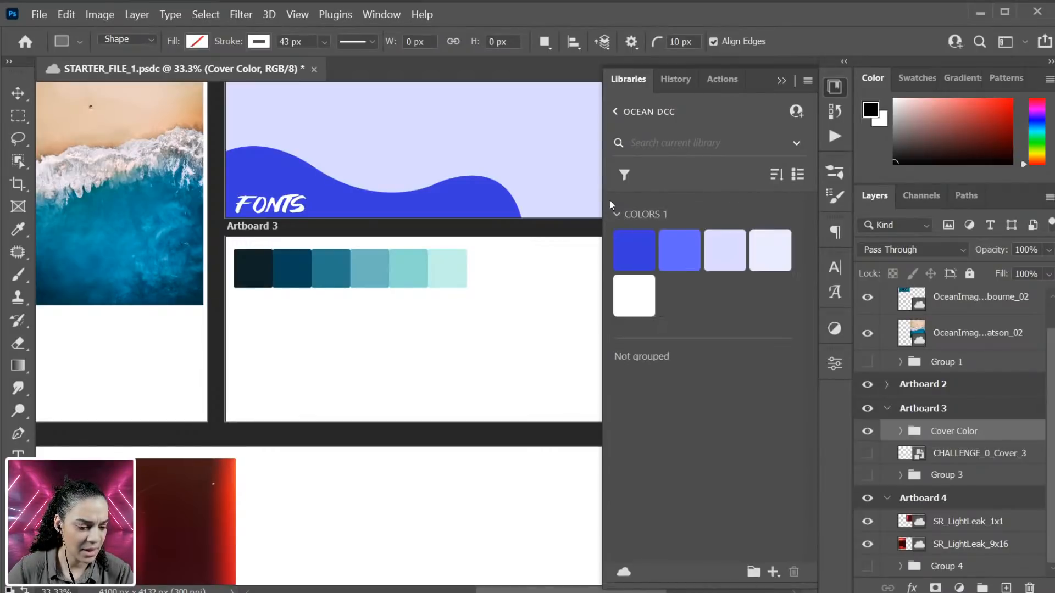
left_click(617, 213)
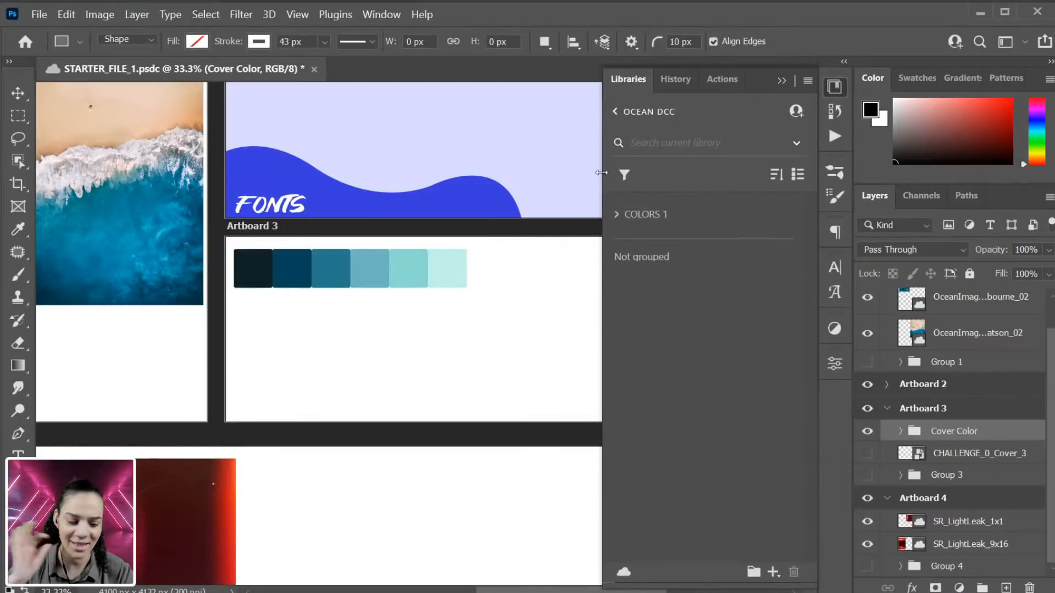
Step: Return to the CREATE WAVES library and review its color themes alongside the four artboards
left_click(615, 113)
left_click(694, 247)
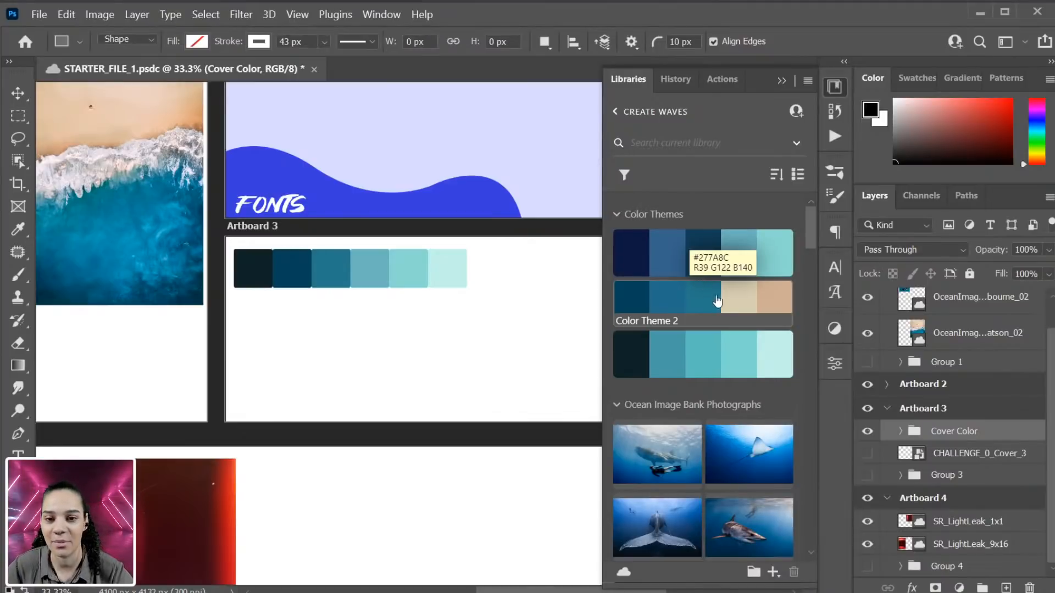
key("ctrl+minus")
key("ctrl+minus")
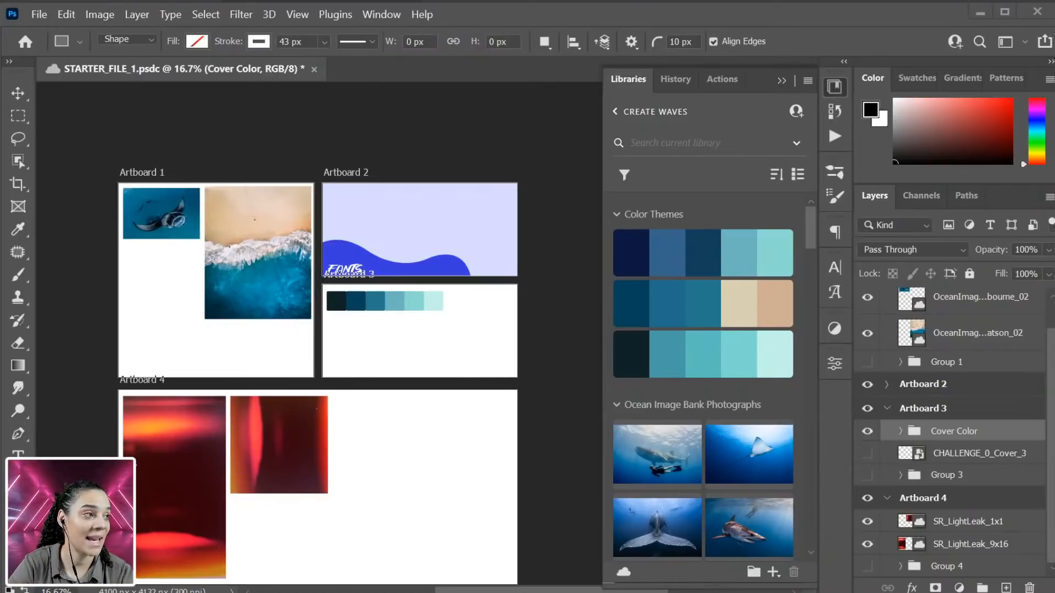
Step: Switch to Adobe Fonts in the browser and open the full list of fonts for browsing
left_click_drag(1054, 6, 294, 40)
left_click_drag(422, 136, 325, 30)
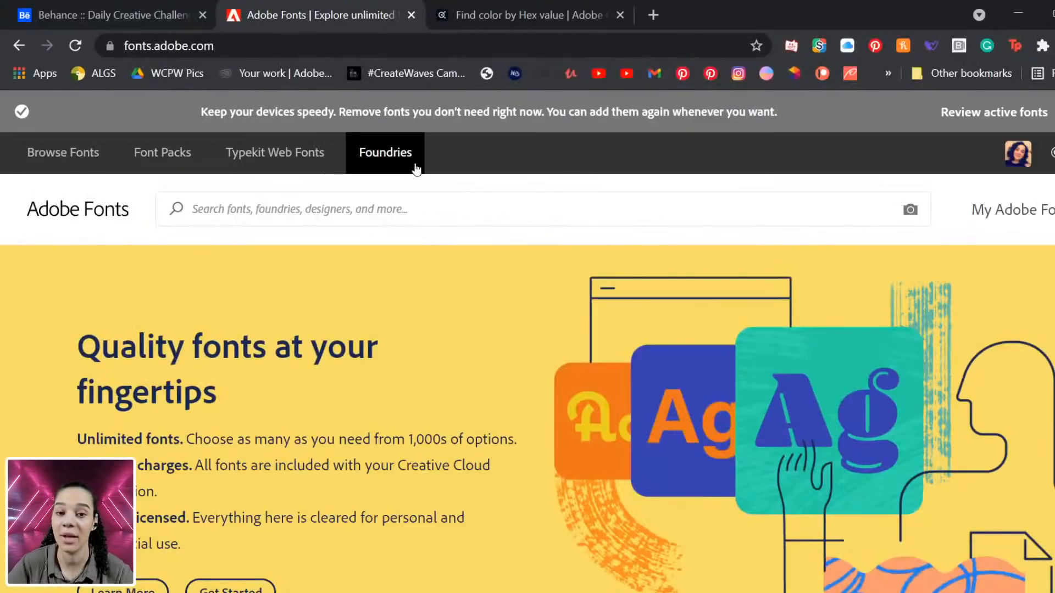
scroll(355, 273, "down", 1)
scroll(357, 278, "down", 5)
scroll(360, 269, "up", 7)
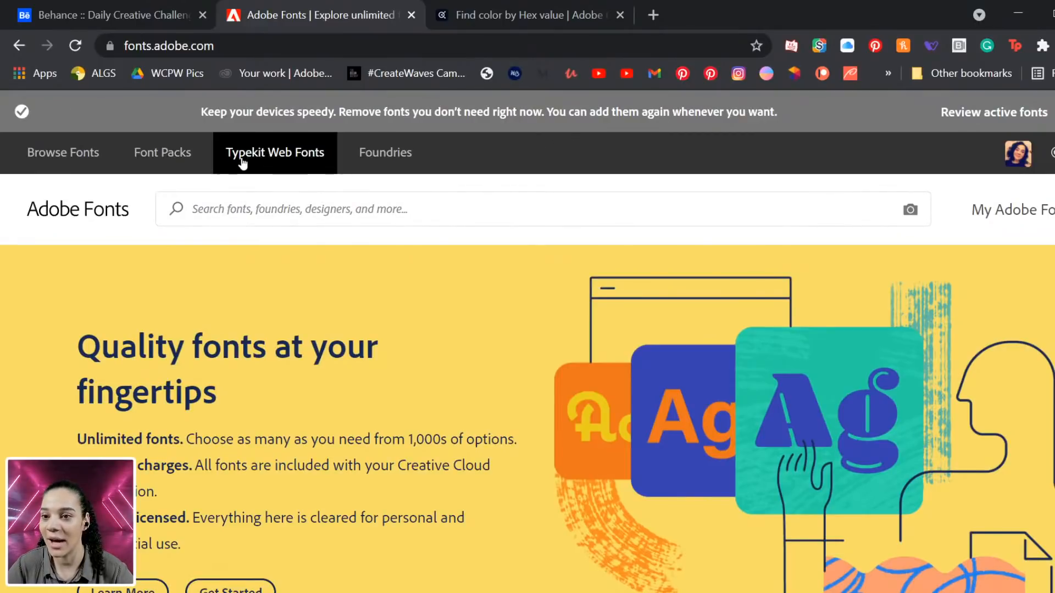
left_click(90, 159)
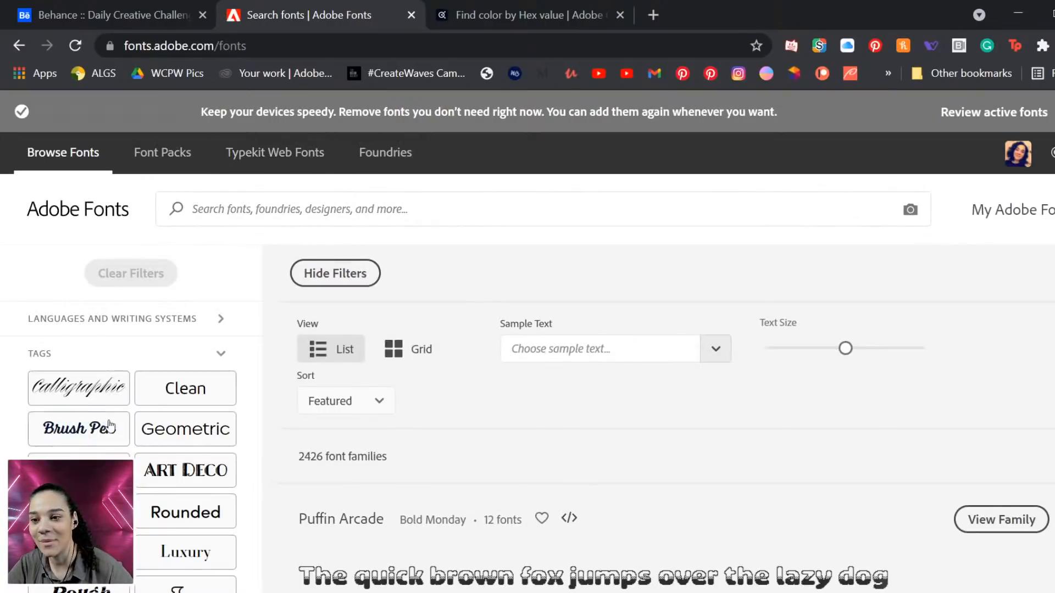
scroll(88, 428, "down", 3)
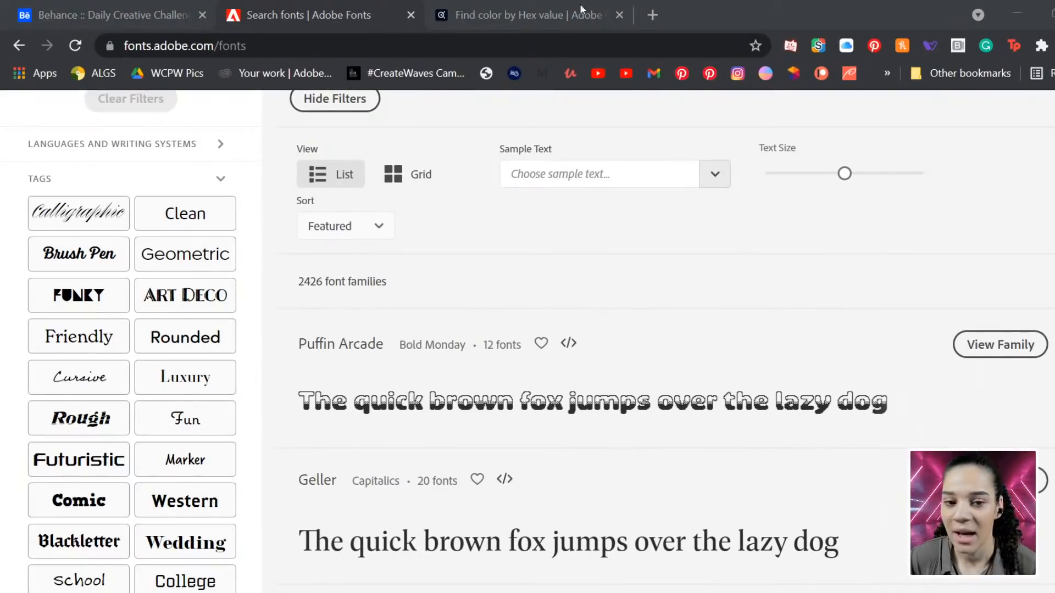
scroll(269, 484, "up", 3)
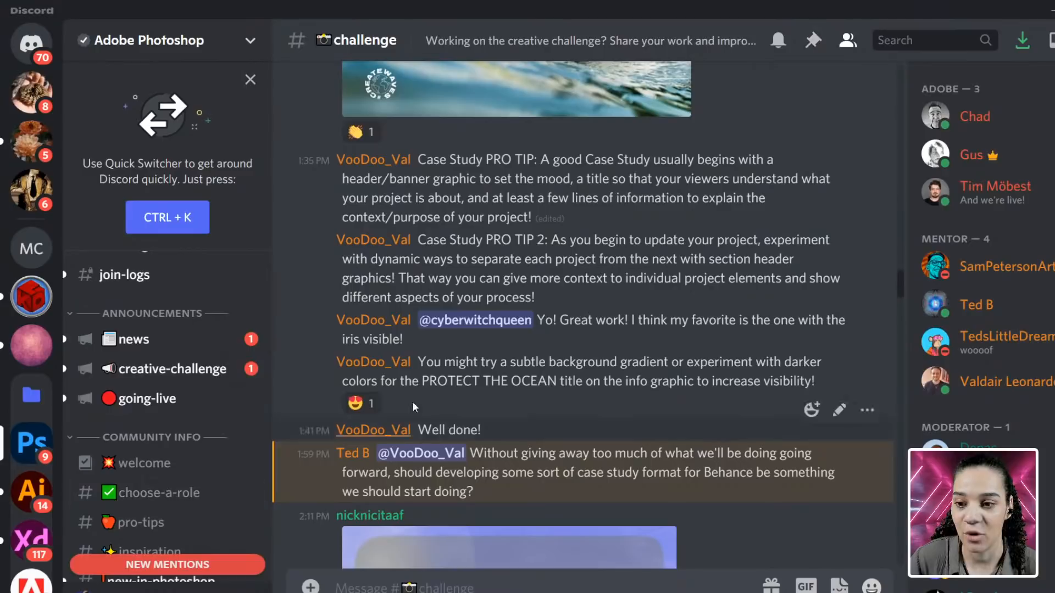
left_click(813, 43)
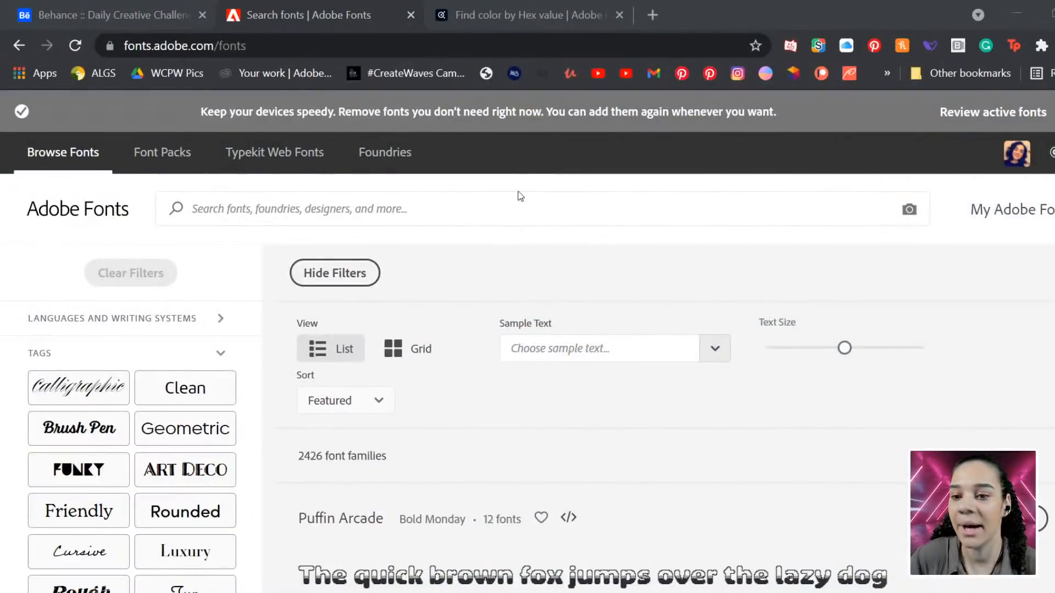
Step: Look over the available font tags and filter the font list by the Funky tag
scroll(212, 371, "down", 5)
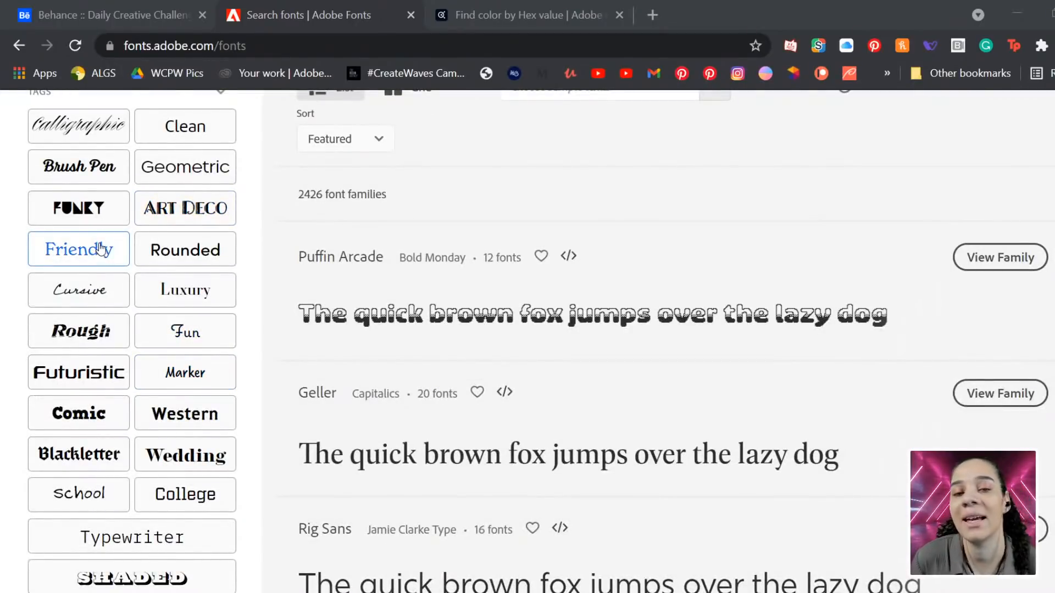
scroll(122, 253, "down", 3)
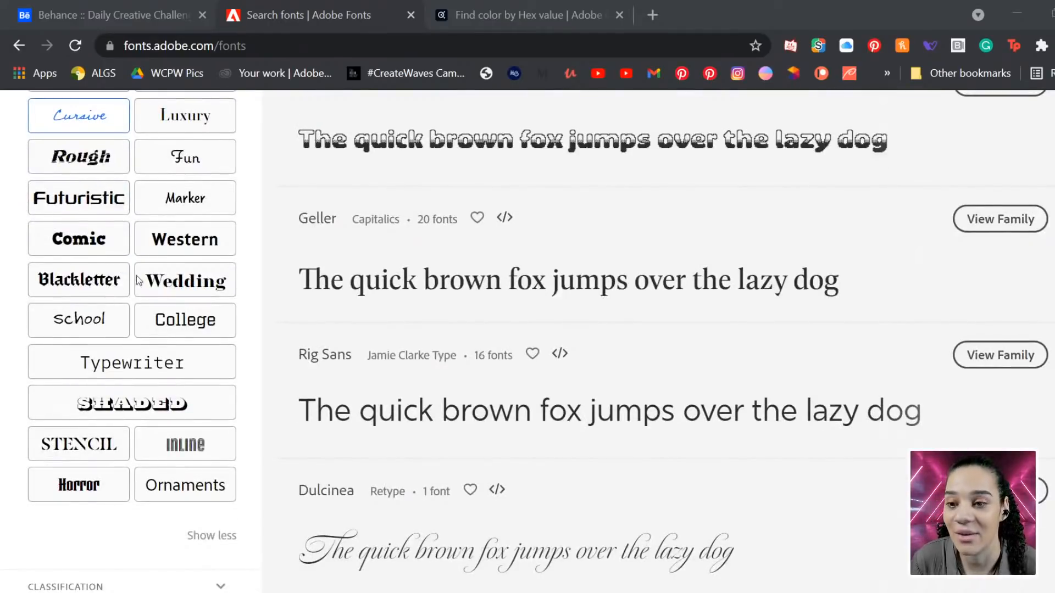
left_click(176, 325)
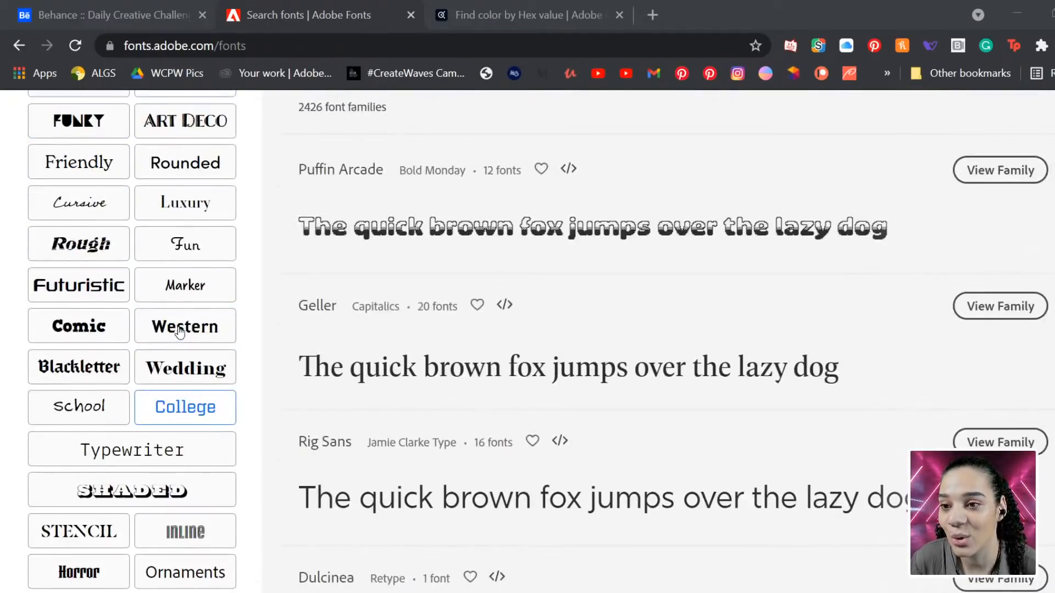
scroll(178, 331, "up", 3)
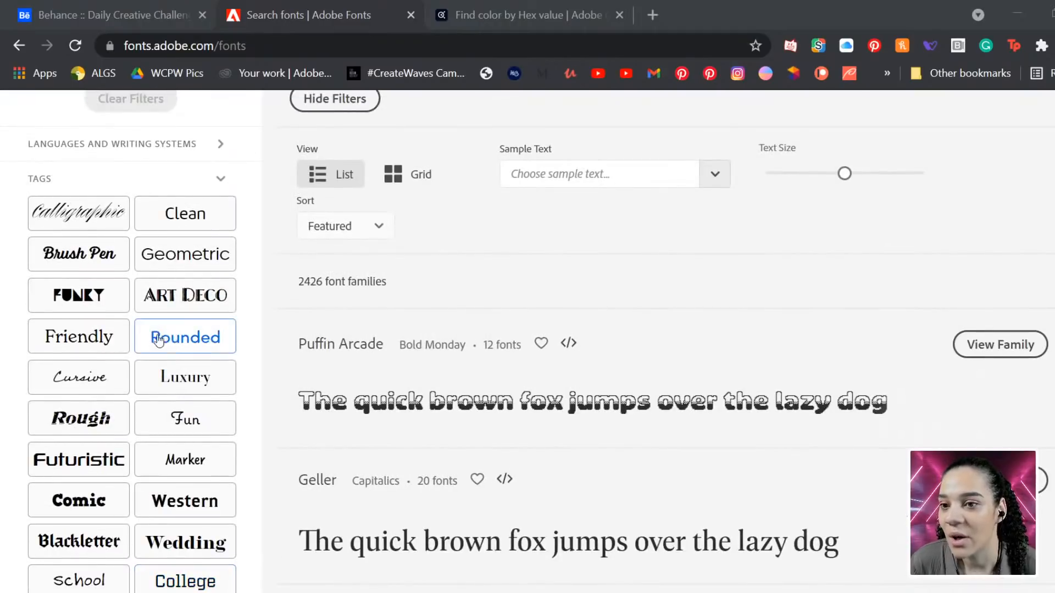
left_click(83, 306)
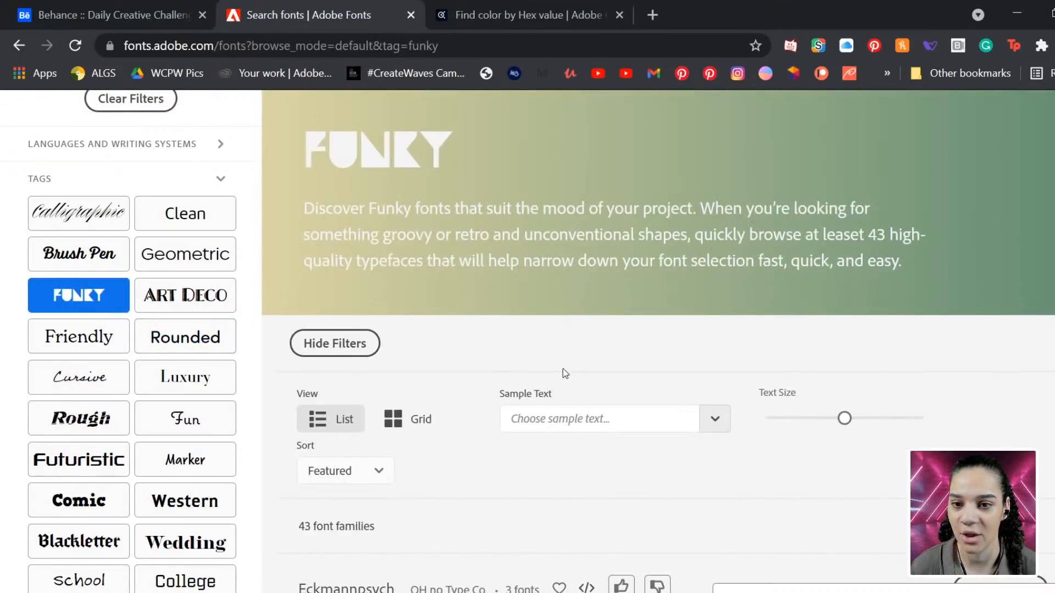
Step: Examine the sample text of the Funky font families through to the end of the first results page
scroll(561, 391, "down", 4)
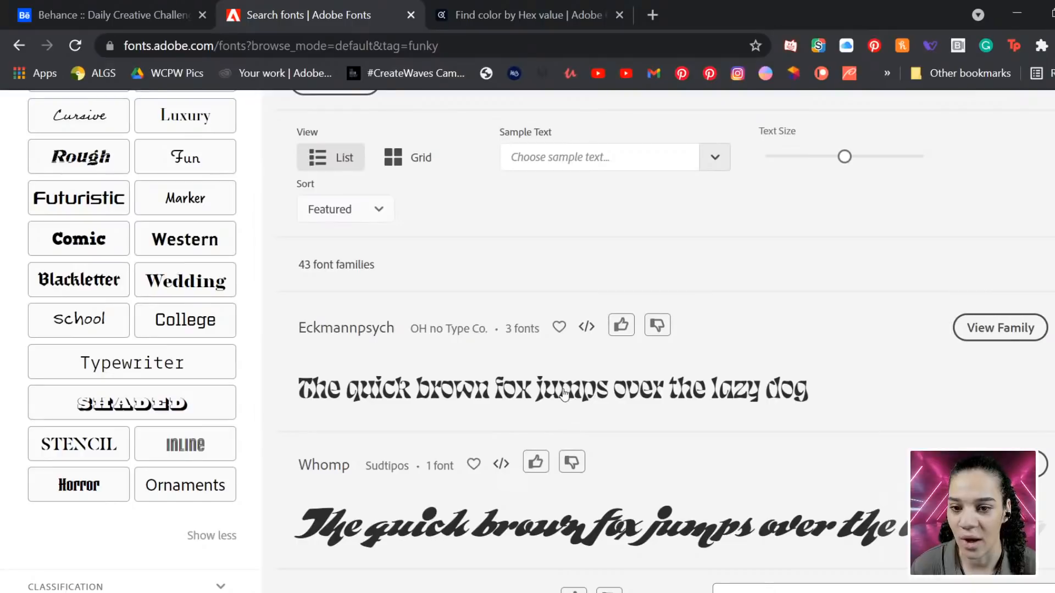
scroll(565, 392, "down", 3)
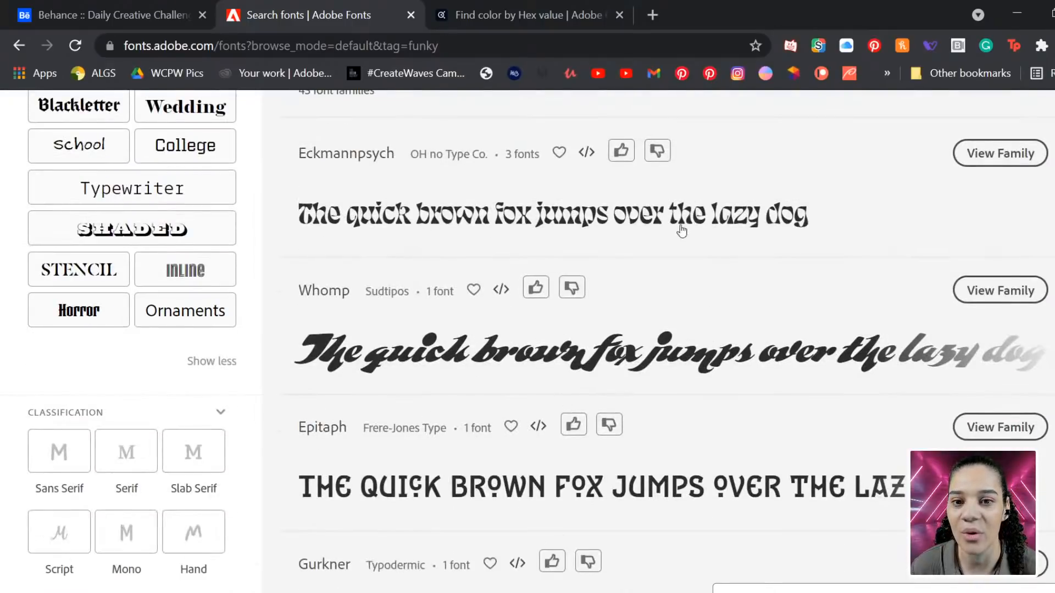
scroll(707, 239, "down", 2)
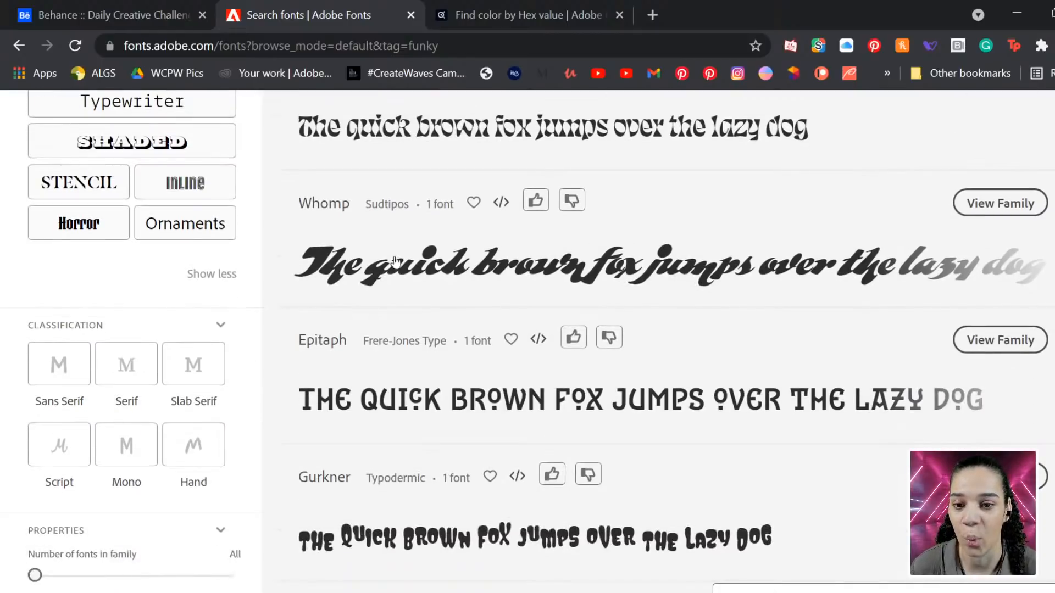
scroll(497, 267, "down", 12)
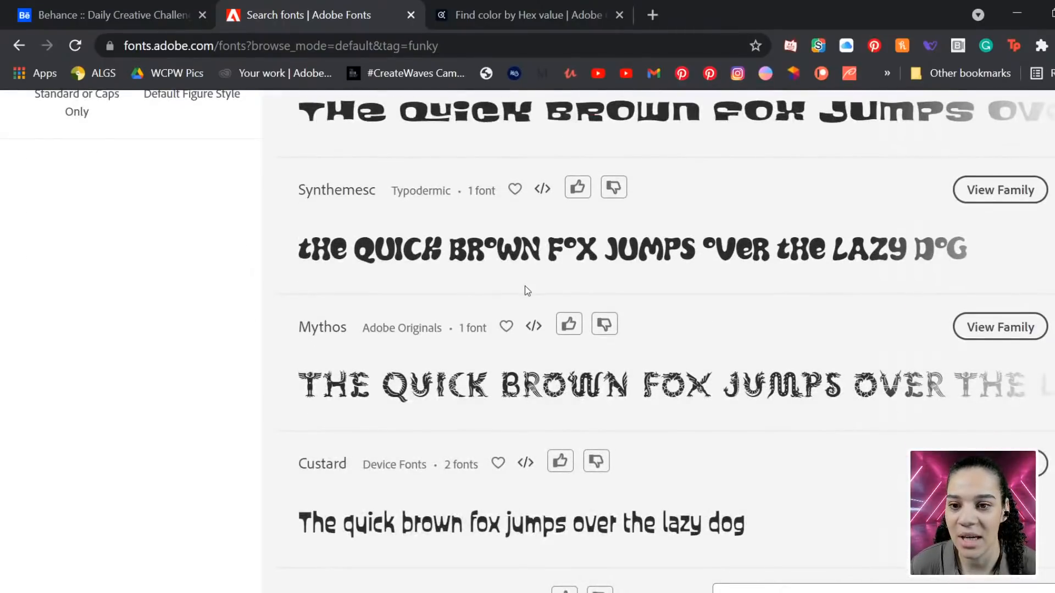
scroll(525, 288, "down", 6)
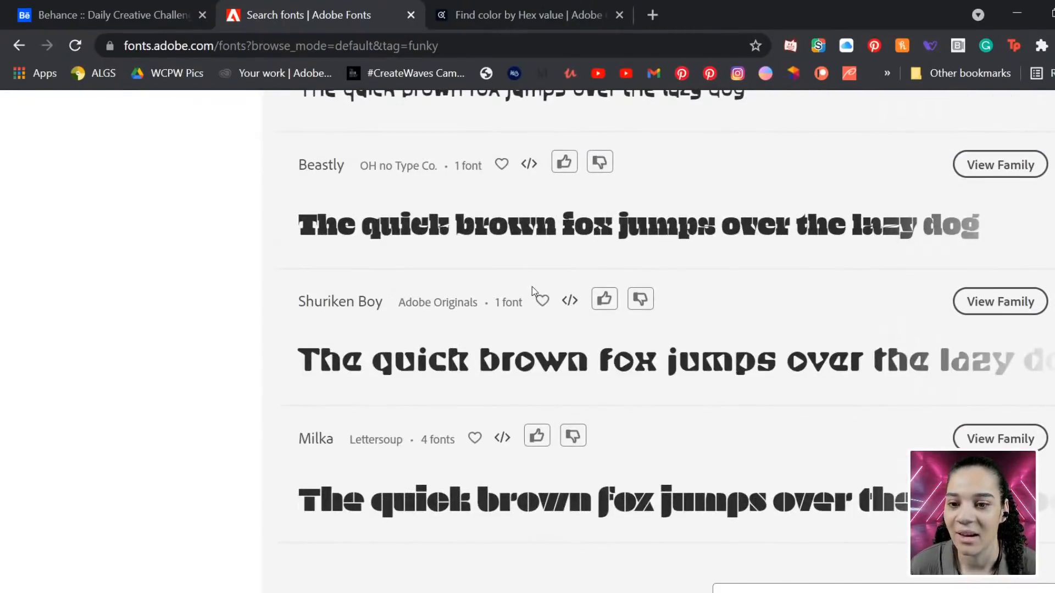
scroll(532, 286, "down", 5)
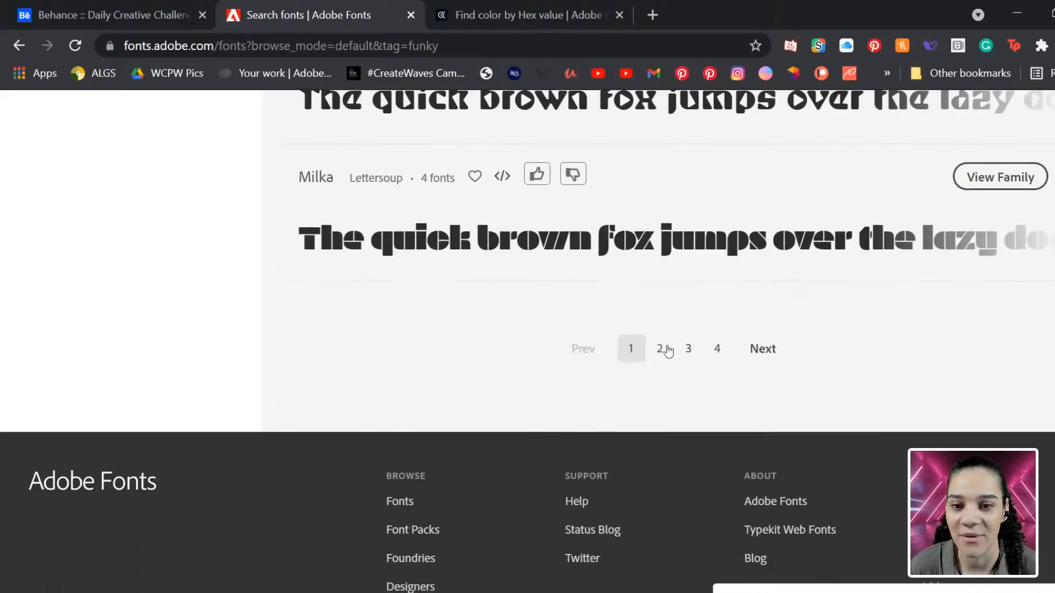
Step: Find Ohno Blazeface on the second page of Funky fonts, activate its font family and return to the font list
left_click(660, 352)
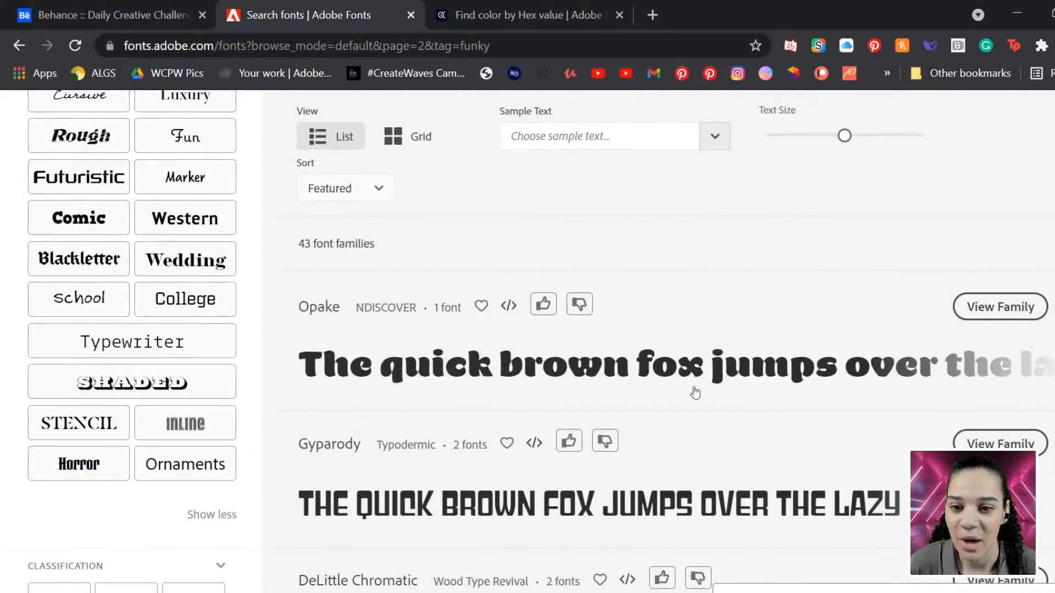
scroll(693, 393, "down", 3)
scroll(695, 391, "down", 10)
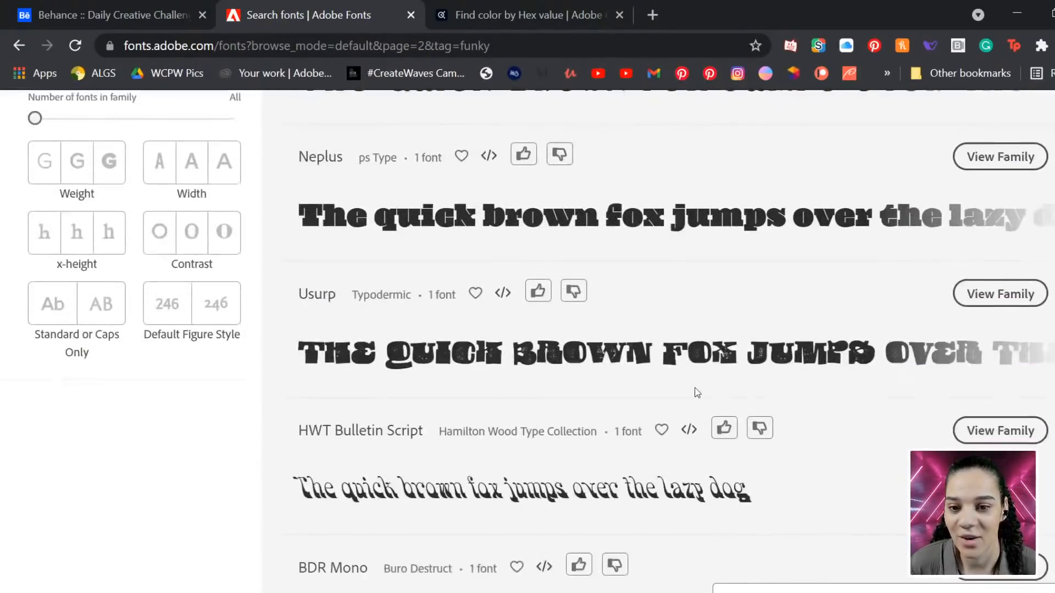
scroll(697, 393, "down", 6)
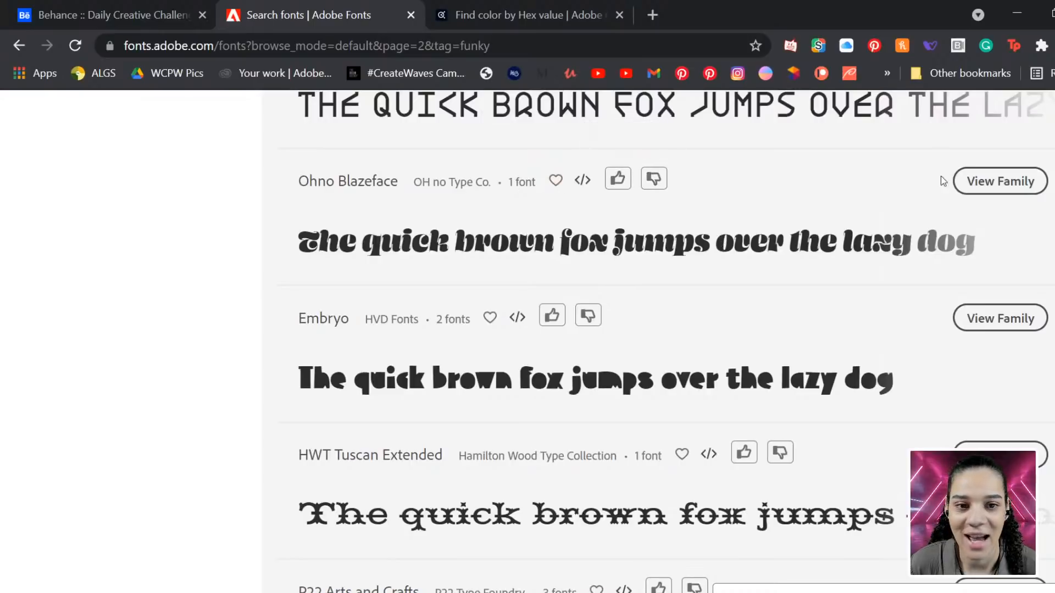
left_click(998, 187)
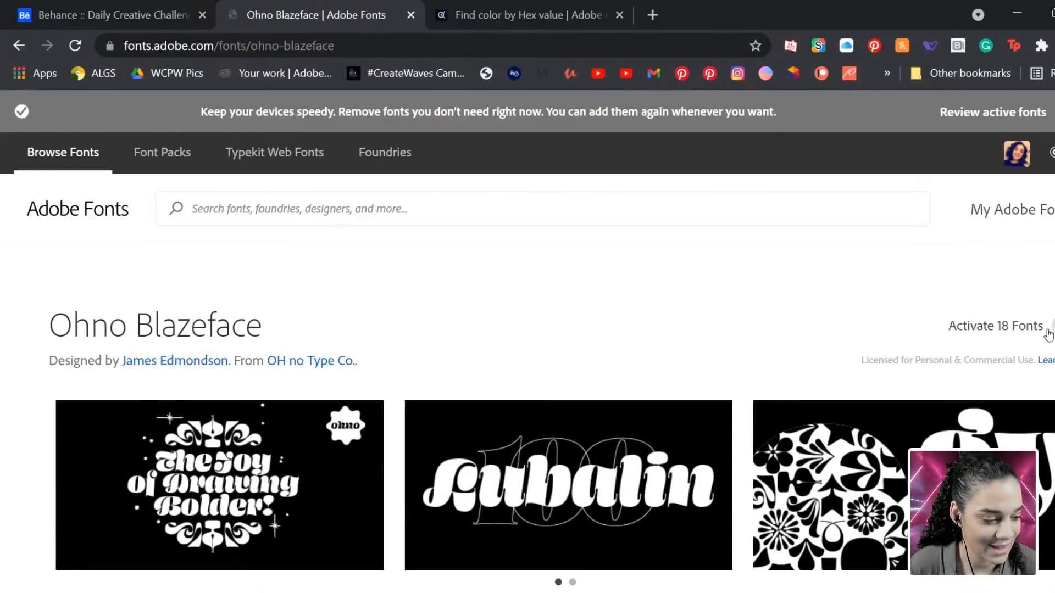
left_click(1053, 326)
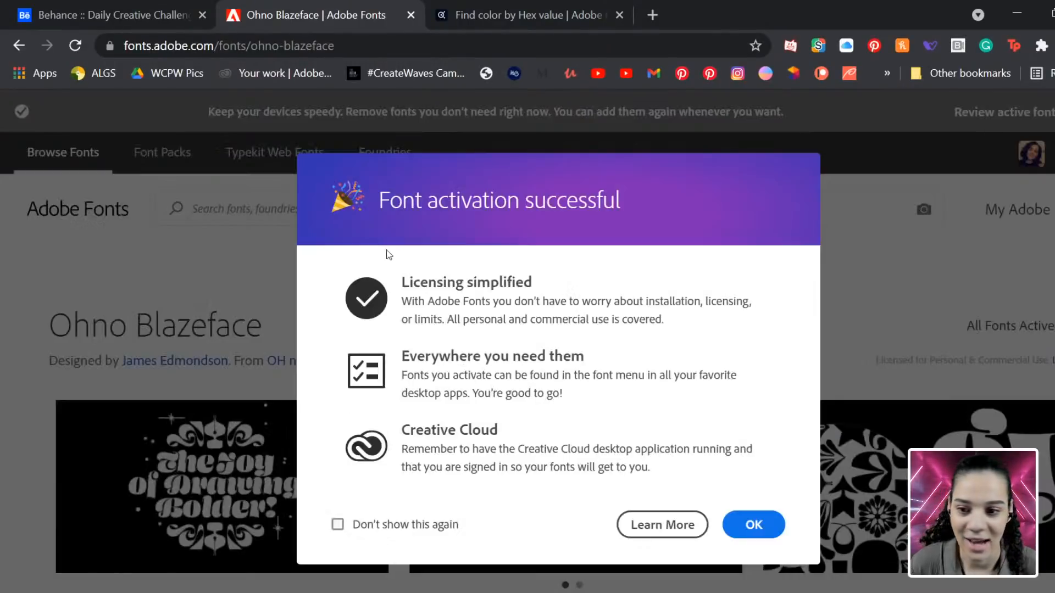
left_click(750, 525)
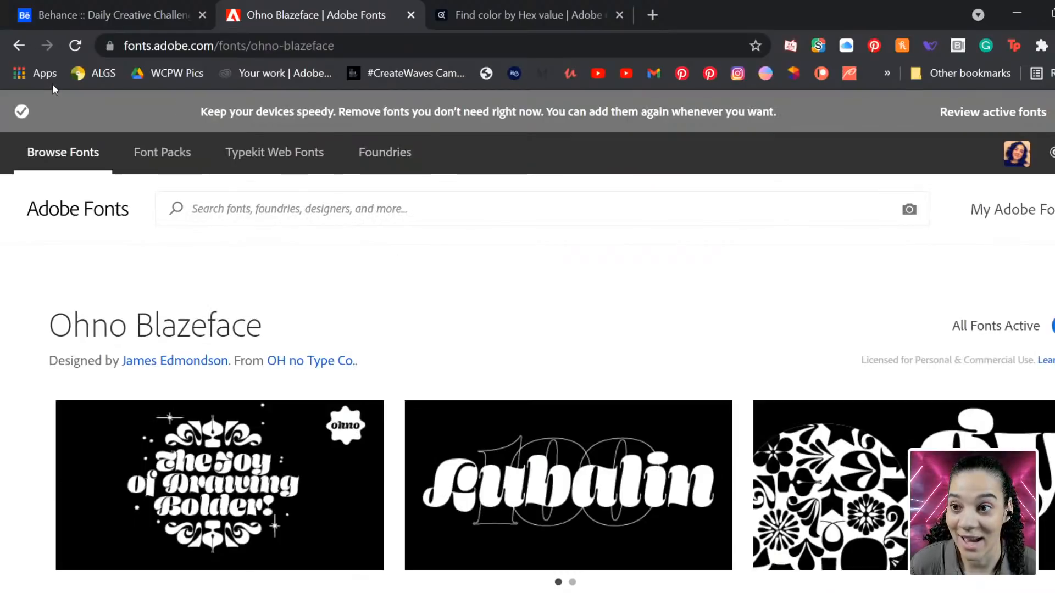
left_click(19, 46)
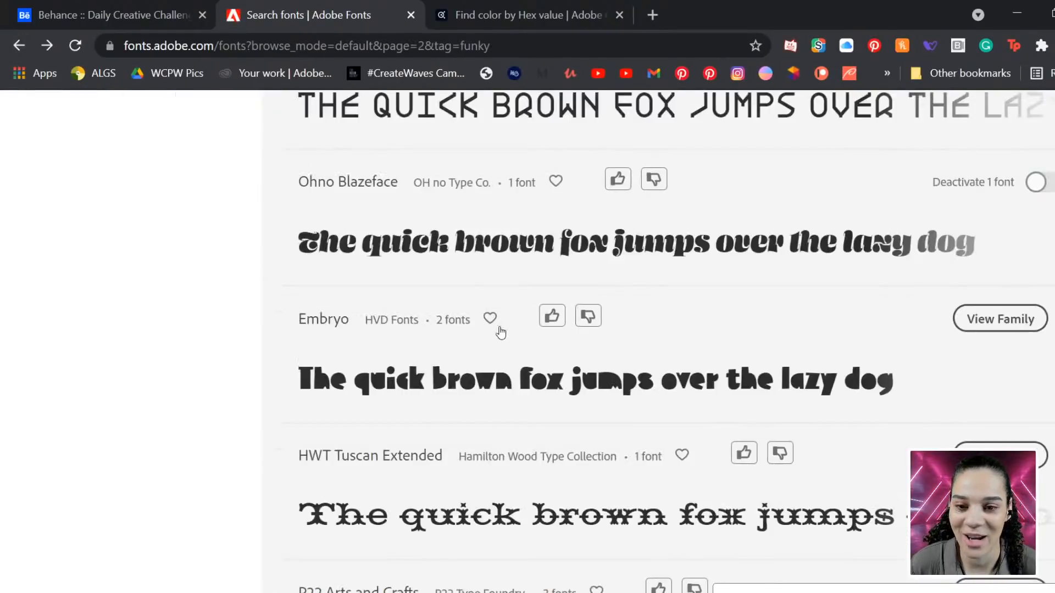
Step: Go back to the first page of Funky fonts and activate the Whomp font by Sudtipos
scroll(544, 405, "down", 8)
scroll(545, 411, "up", 3)
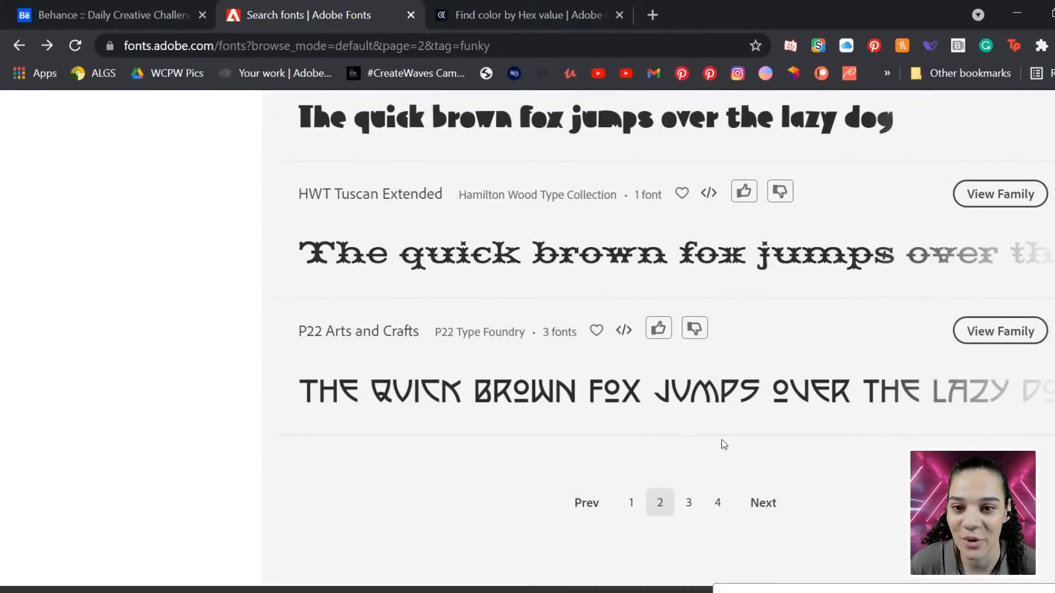
left_click(631, 503)
scroll(691, 488, "down", 3)
scroll(681, 473, "up", 2)
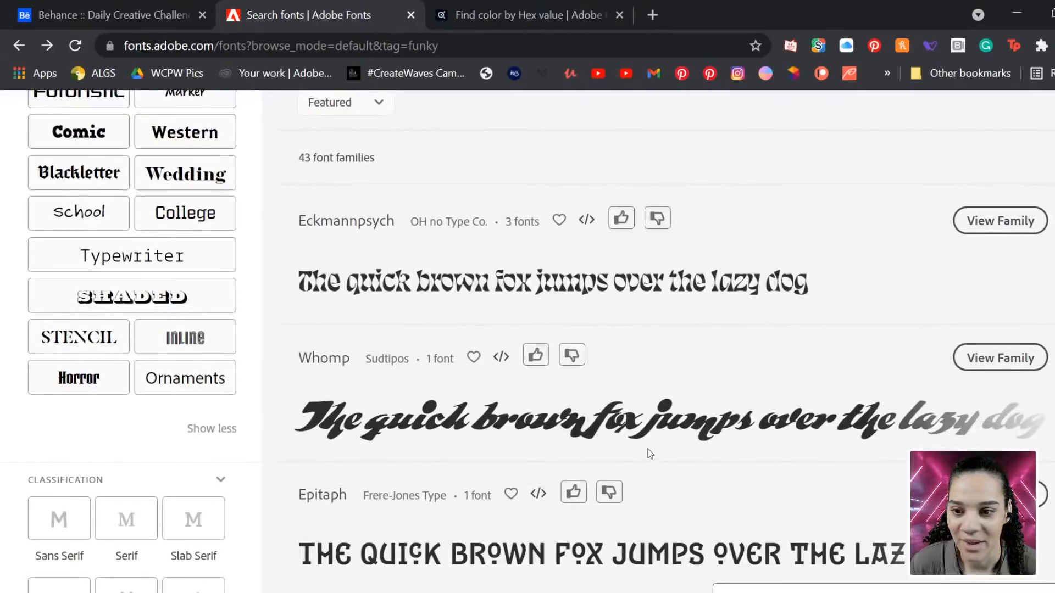
left_click(967, 359)
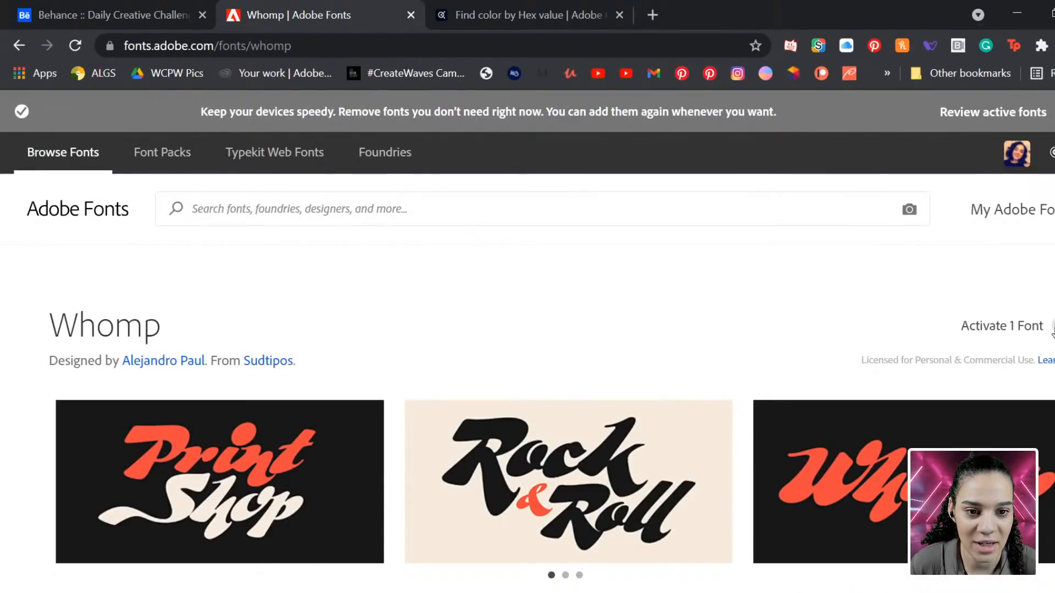
left_click(1038, 325)
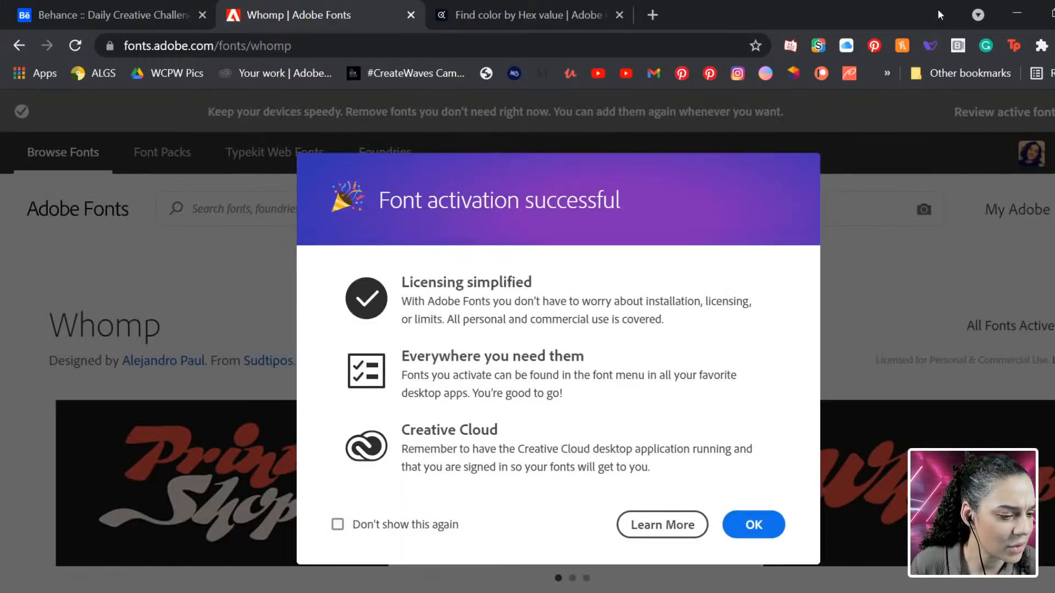
Step: Resize and reposition the browser window to fit the screen, and dismiss the Whomp font activation notice
left_click_drag(938, 9, 832, 24)
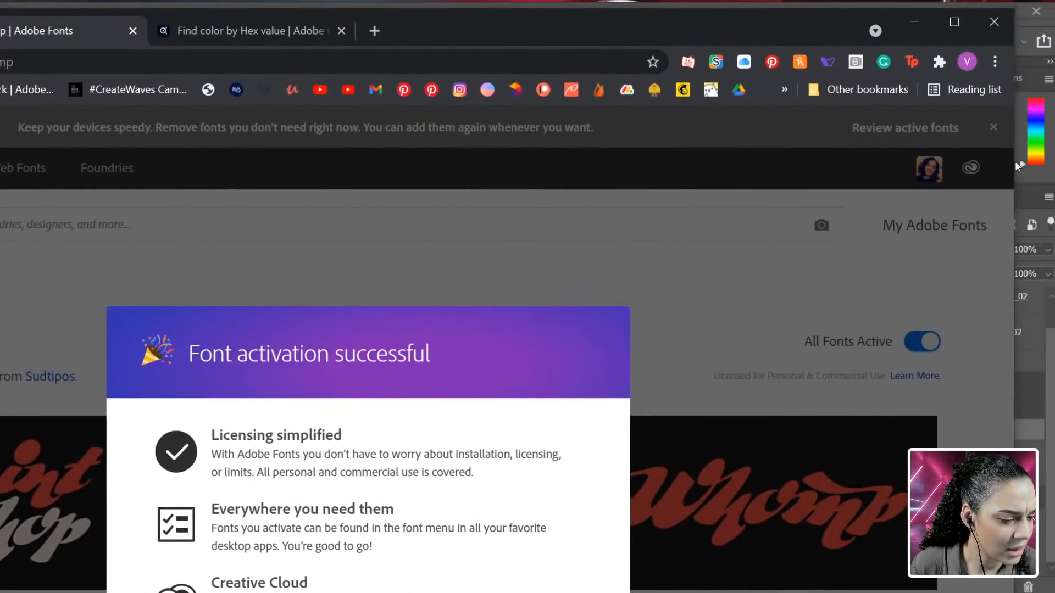
left_click_drag(1019, 206, 802, 208)
left_click_drag(418, 13, 706, 18)
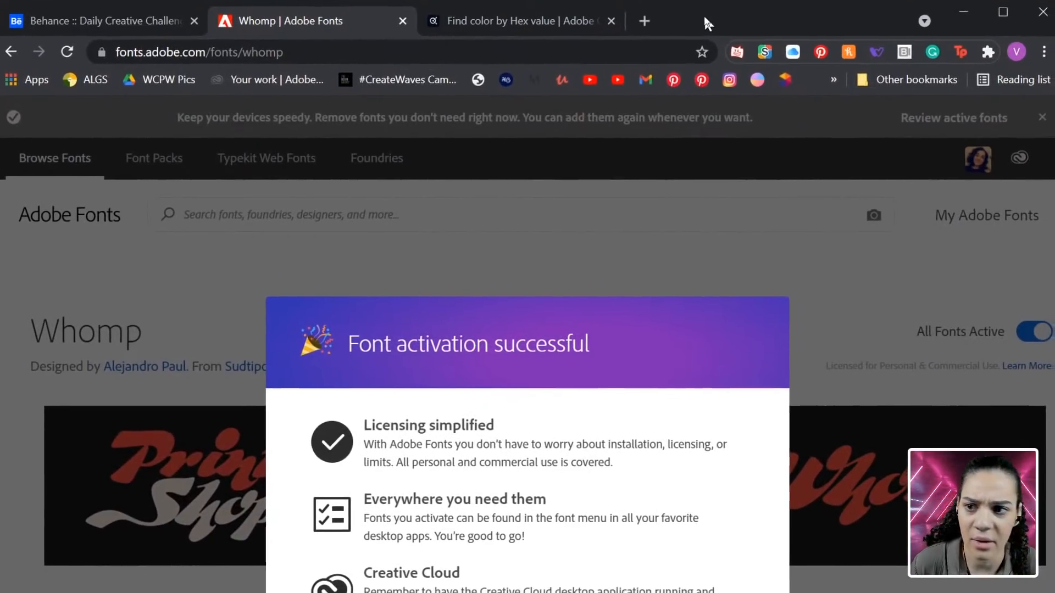
left_click(831, 328)
scroll(573, 337, "down", 10)
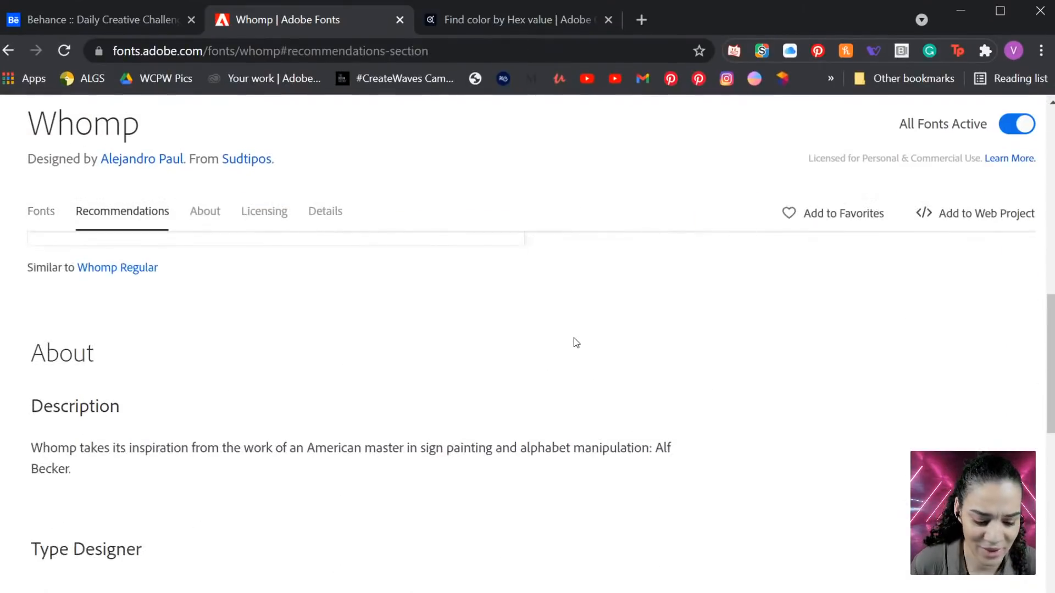
Step: Return to the Funky font list and look over the available tag, classification and property filters
key("alt+Left")
key("alt+Left")
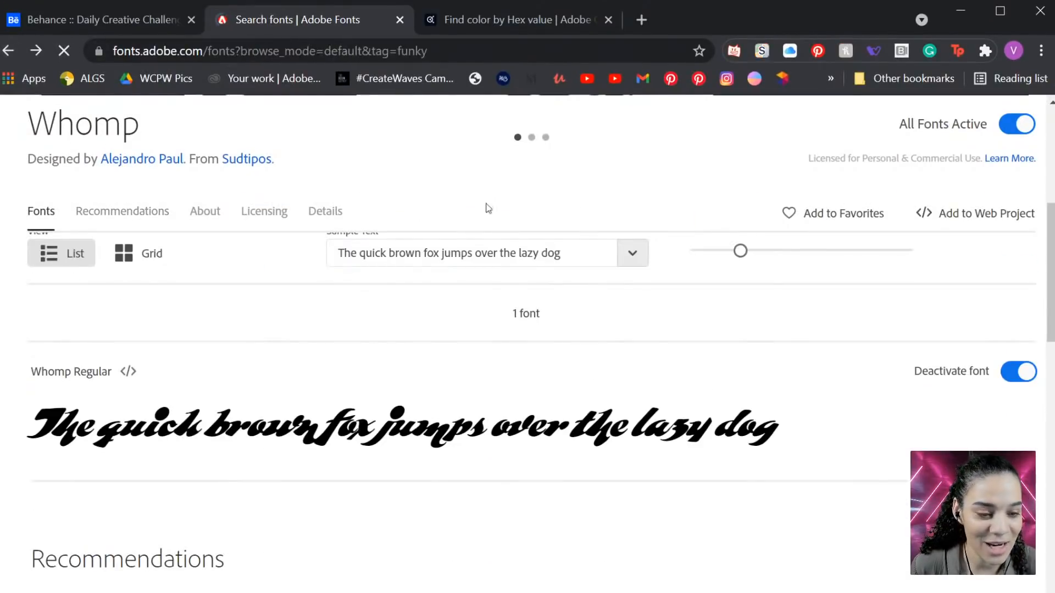
scroll(530, 211, "up", 5)
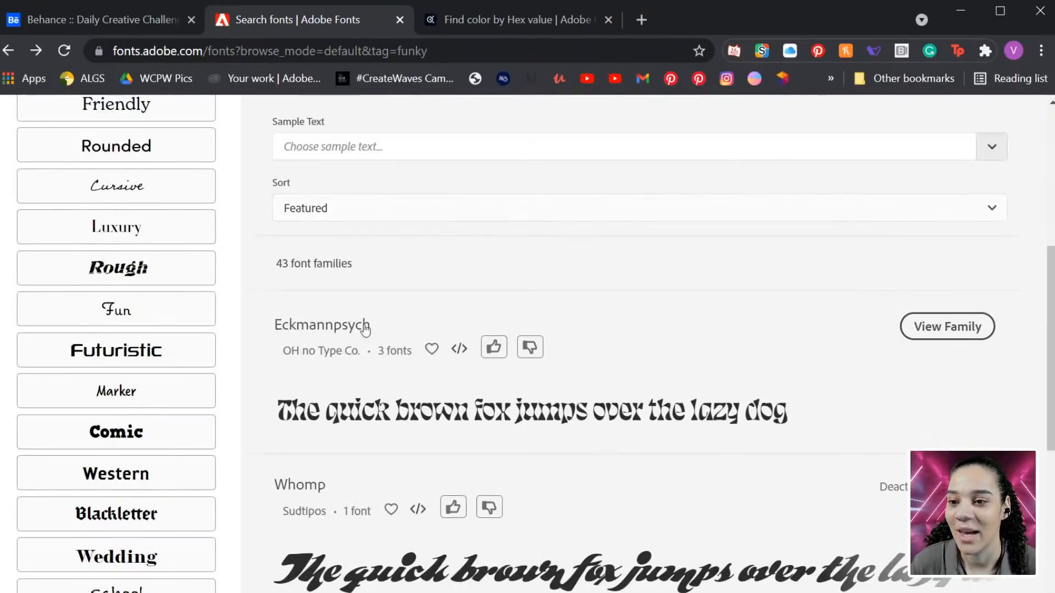
scroll(73, 331, "up", 8)
scroll(132, 373, "down", 3)
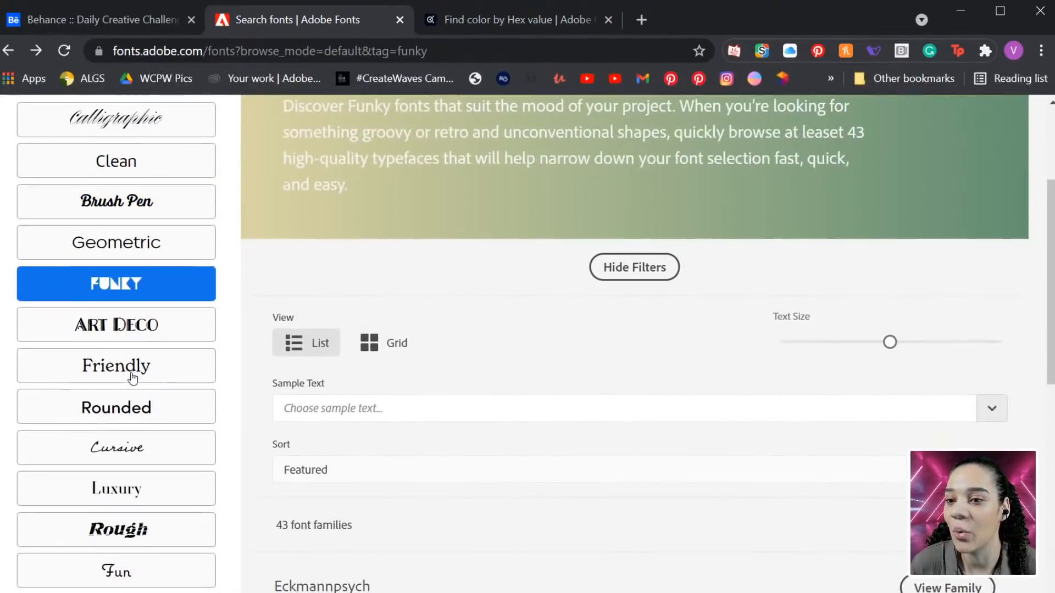
scroll(165, 355, "down", 6)
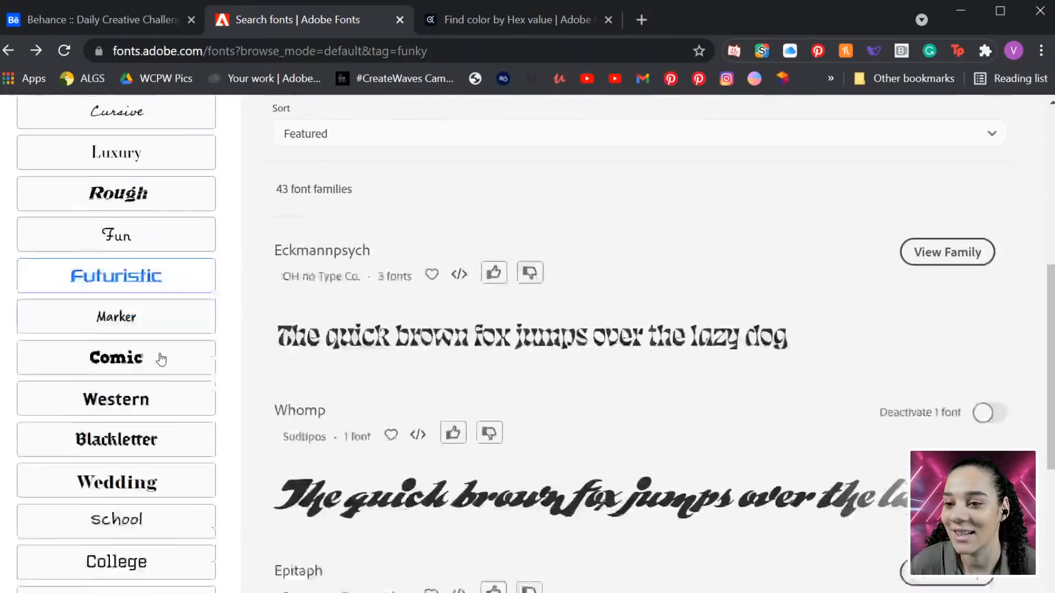
scroll(159, 363, "down", 8)
scroll(151, 379, "down", 4)
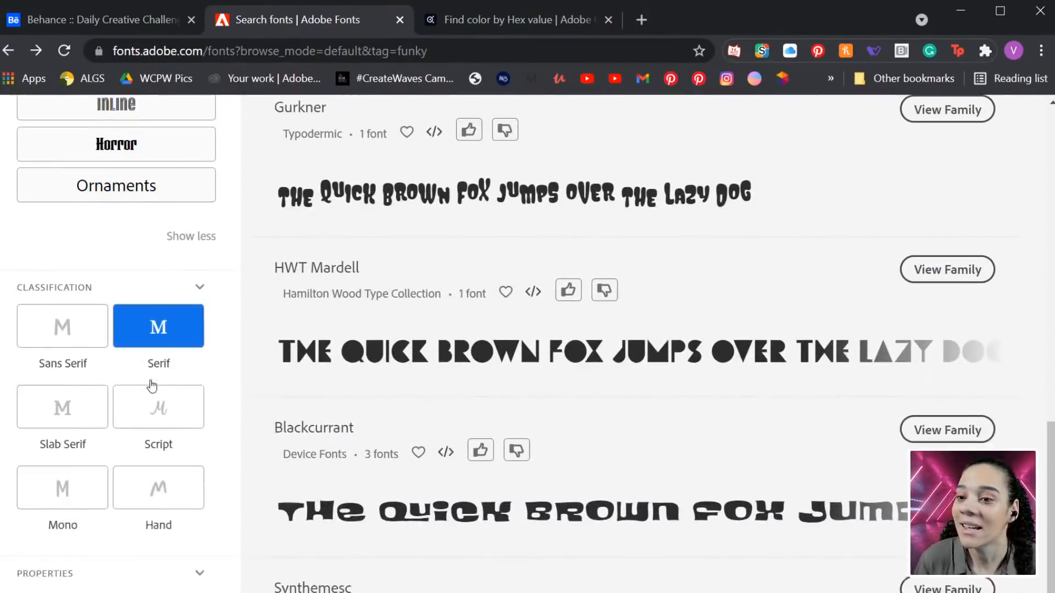
scroll(44, 351, "down", 3)
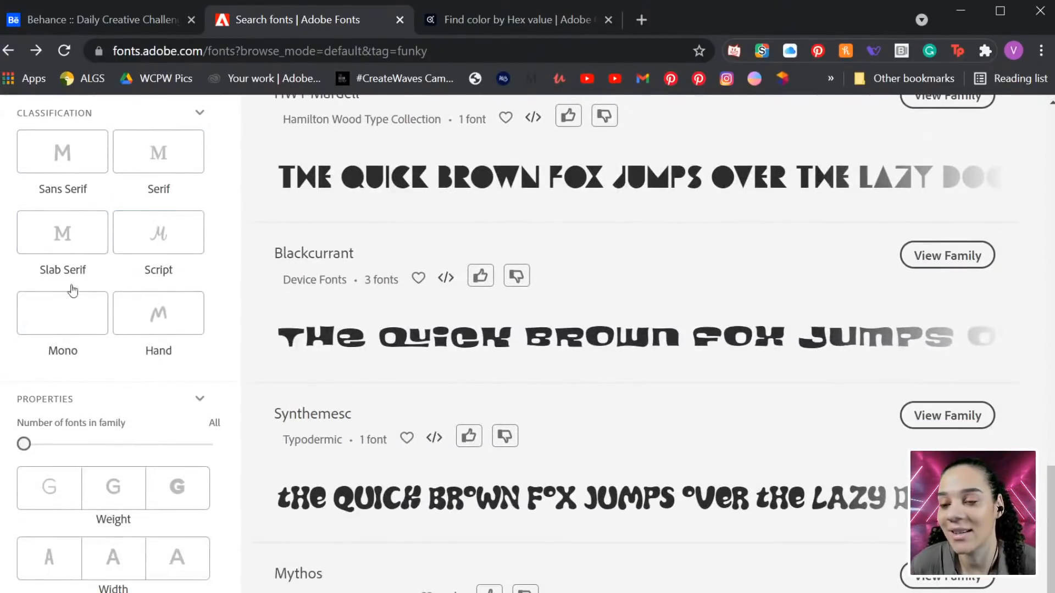
scroll(167, 314, "down", 2)
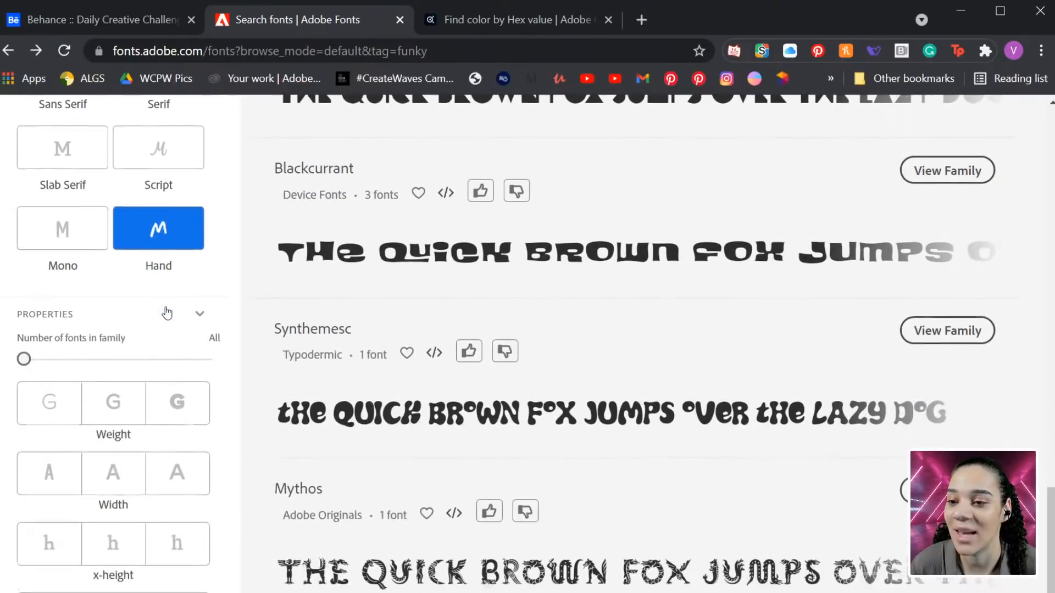
scroll(167, 313, "down", 5)
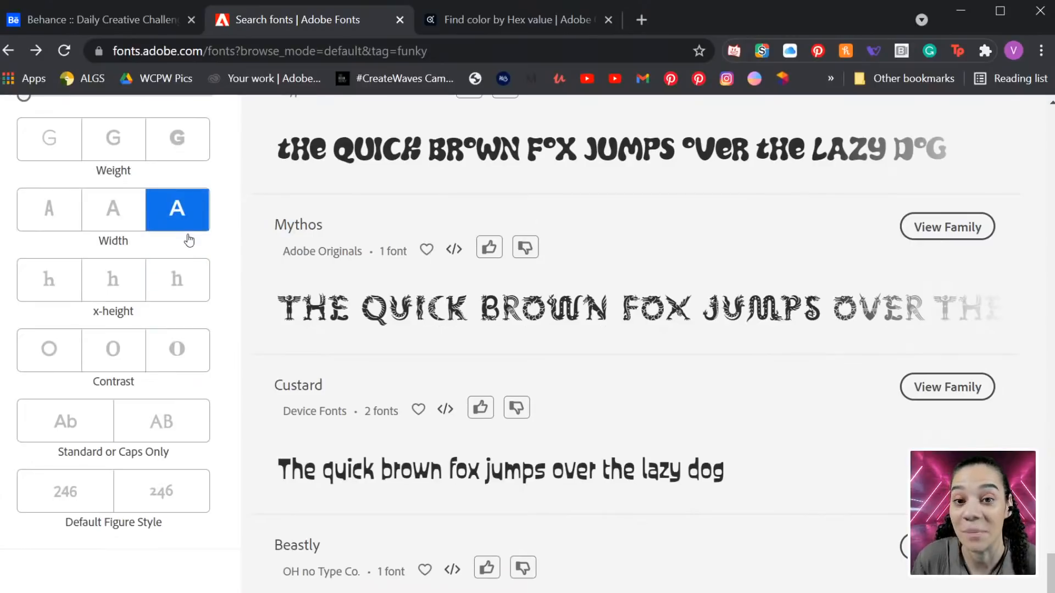
scroll(184, 243, "down", 2)
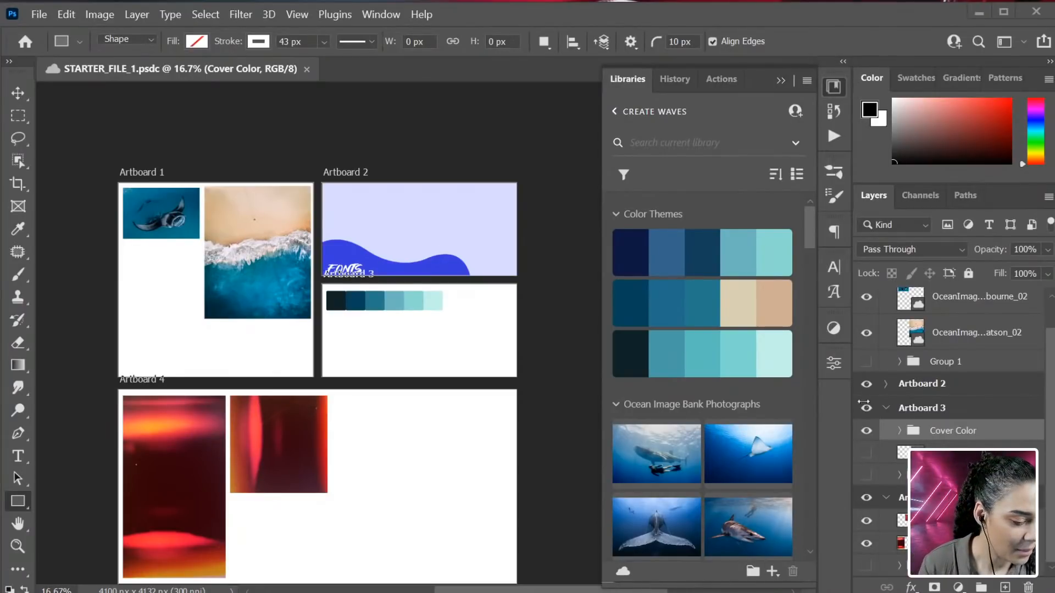
Step: In Photoshop, hide Group 2 in Artboard 2 and collapse the Libraries to get a clear close-up of the empty artboard
left_click(886, 384)
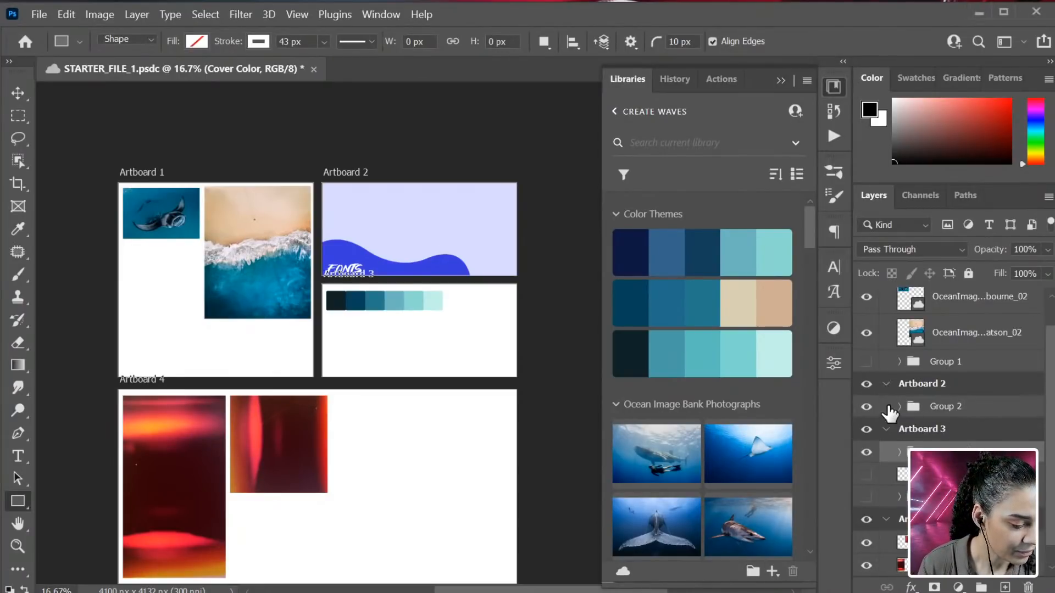
left_click(867, 408)
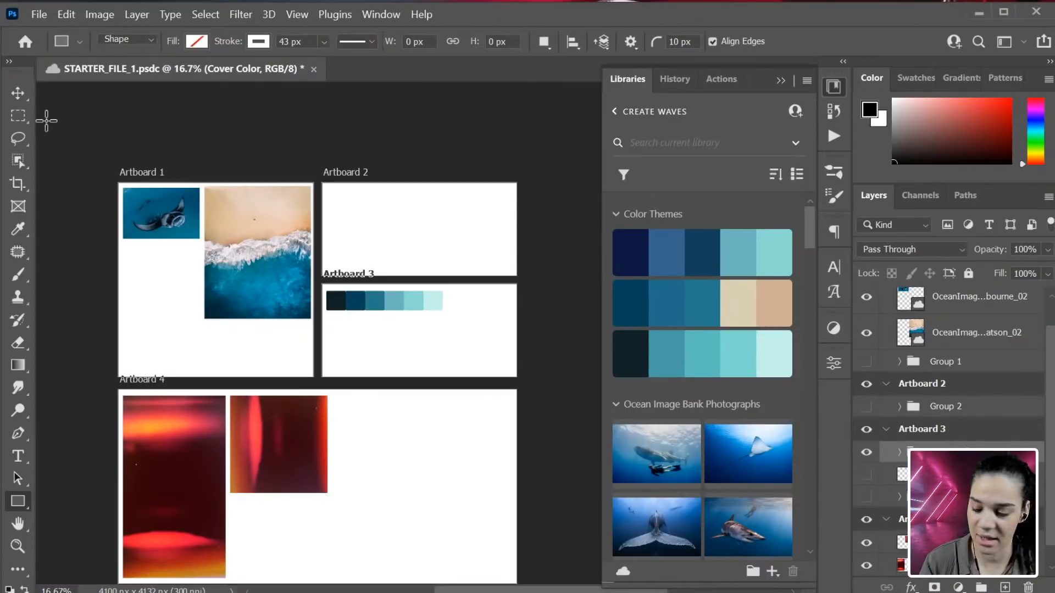
key("ctrl+plus")
key("ctrl+plus")
key("ctrl+plus")
left_click_drag(416, 473, 326, 406)
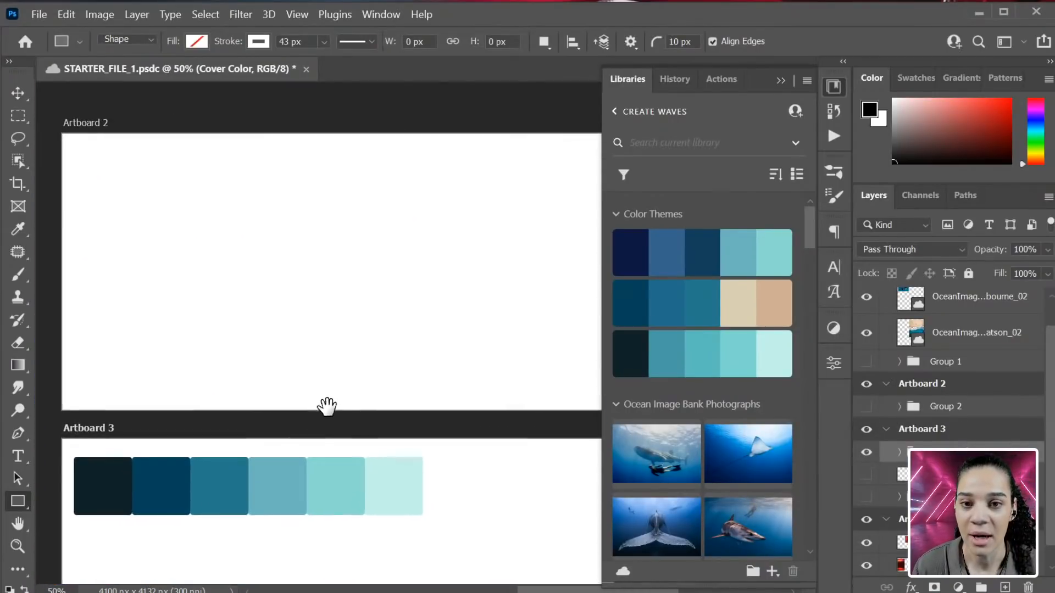
left_click(834, 88)
left_click_drag(327, 236, 473, 243)
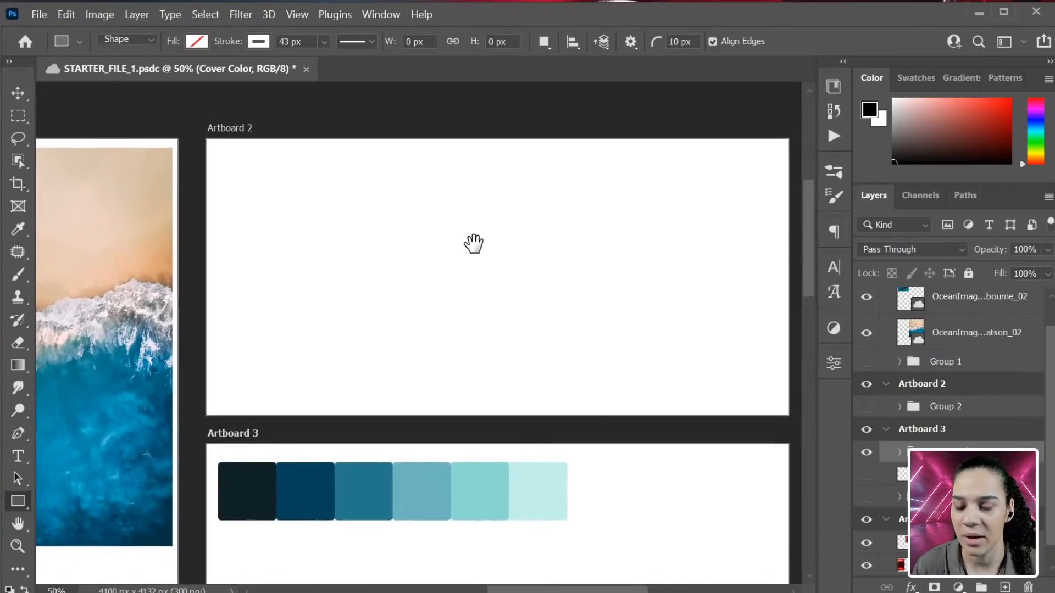
Step: With the Horizontal Type tool, look through the installed fonts and choose Kollegan as the type font
left_click(18, 457)
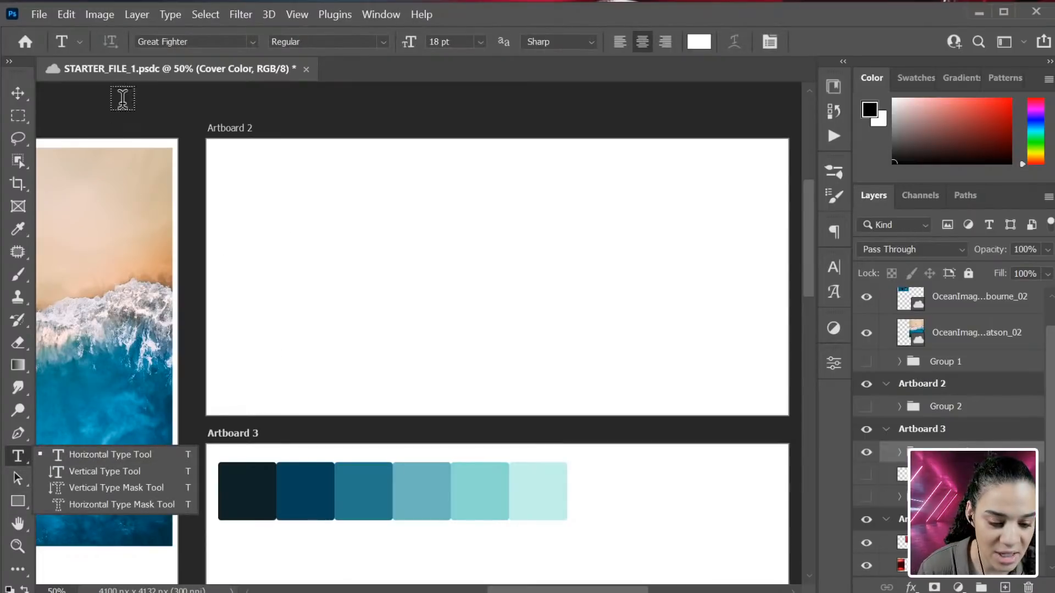
left_click(251, 42)
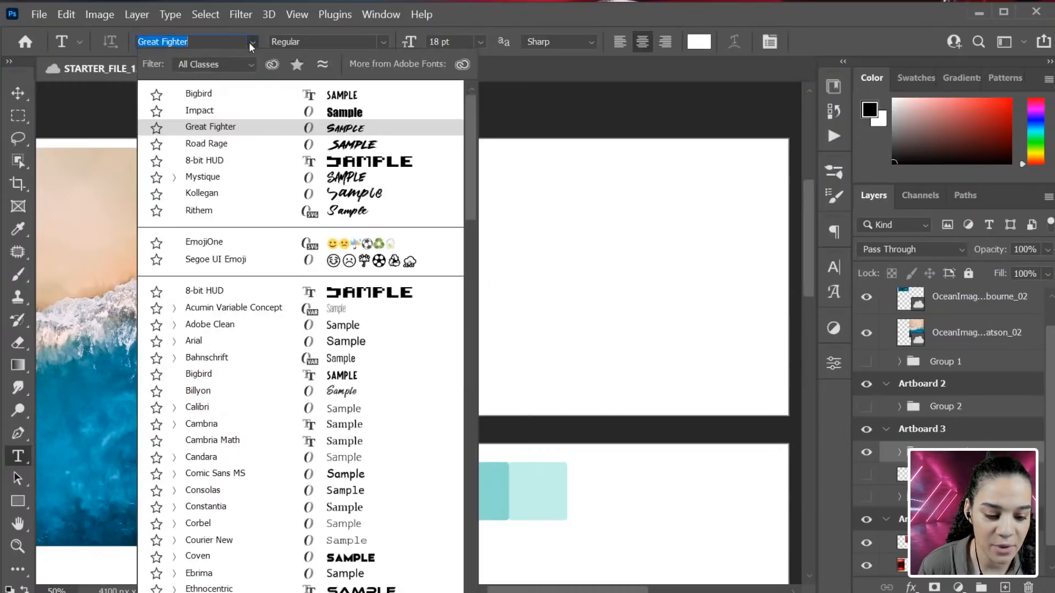
scroll(299, 377, "down", 15)
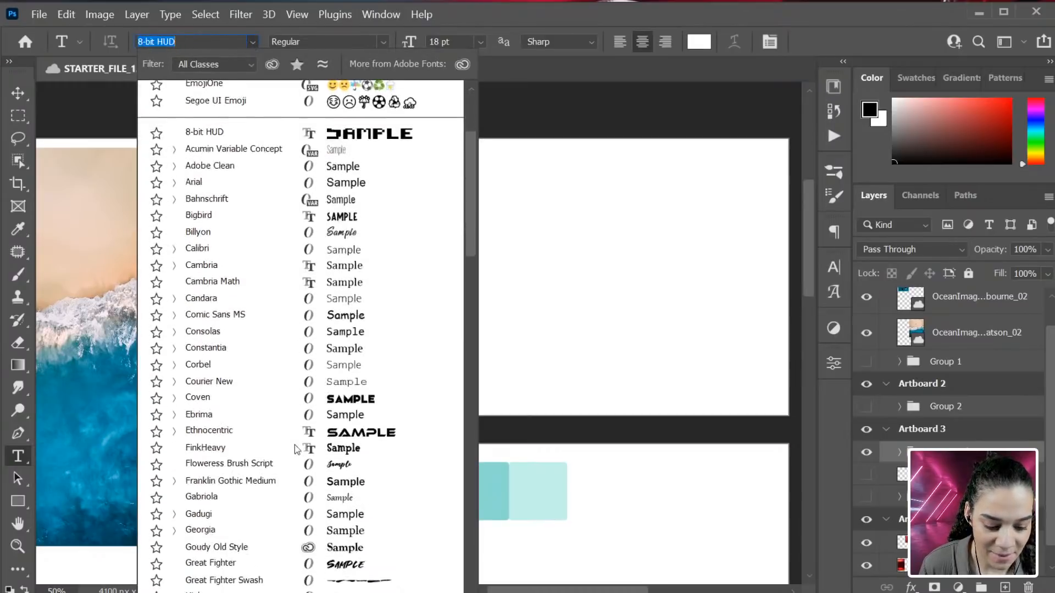
scroll(299, 439, "down", 7)
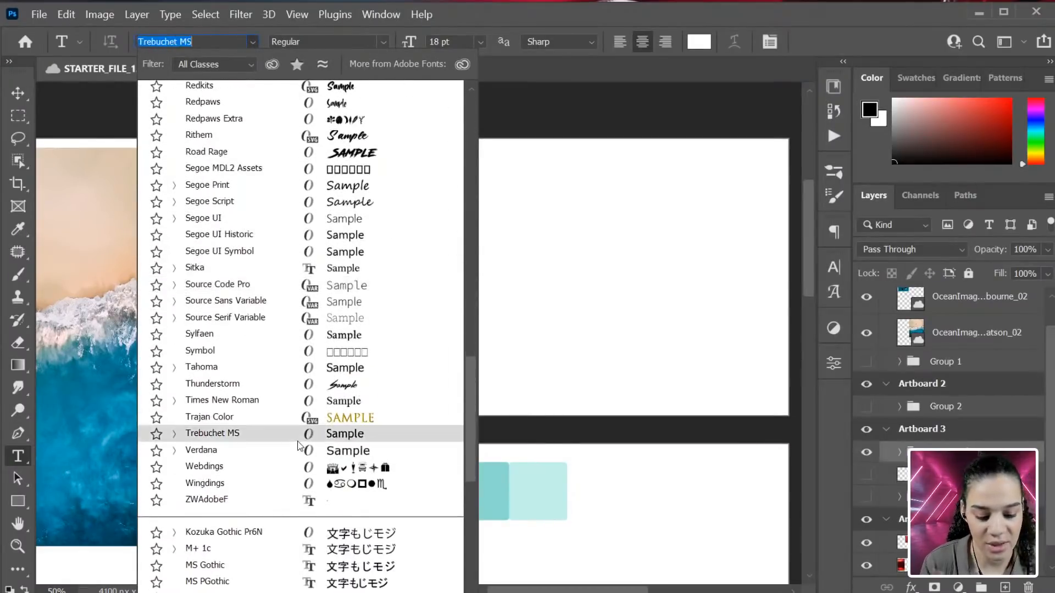
scroll(297, 445, "up", 9)
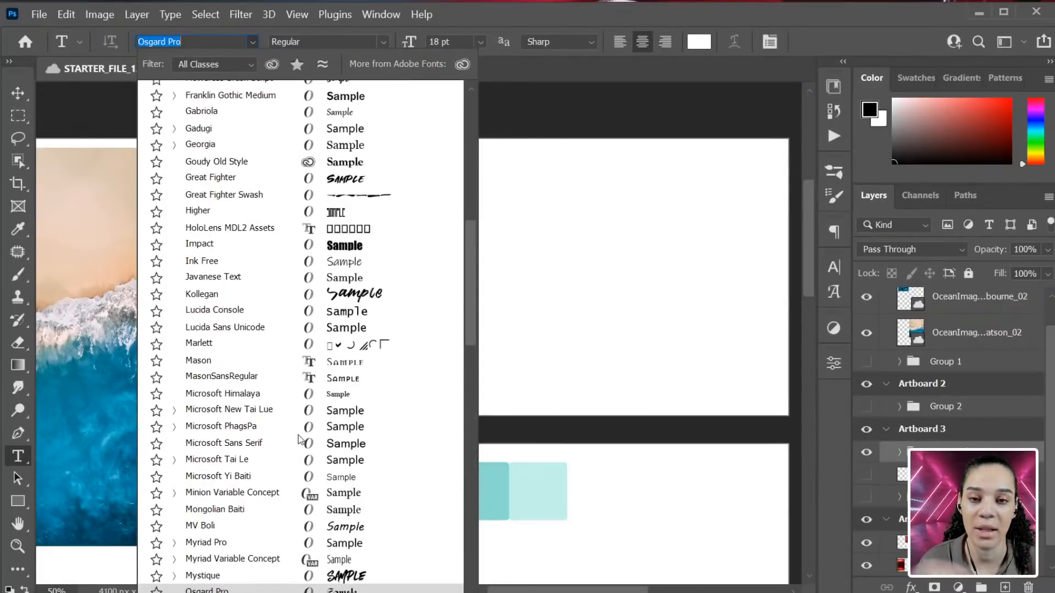
scroll(300, 428, "up", 7)
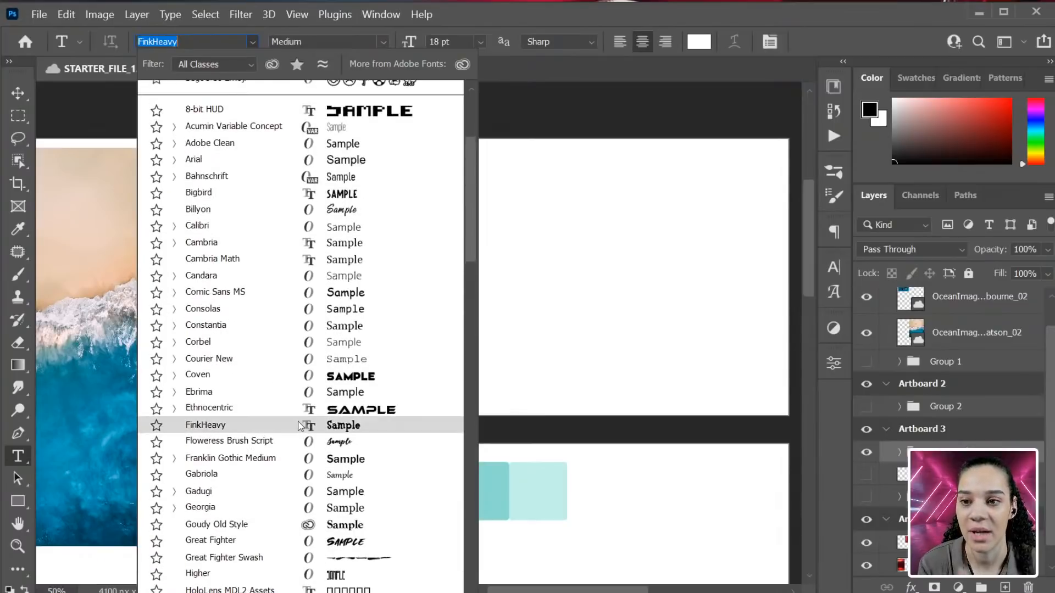
scroll(380, 252, "up", 2)
scroll(383, 254, "up", 2)
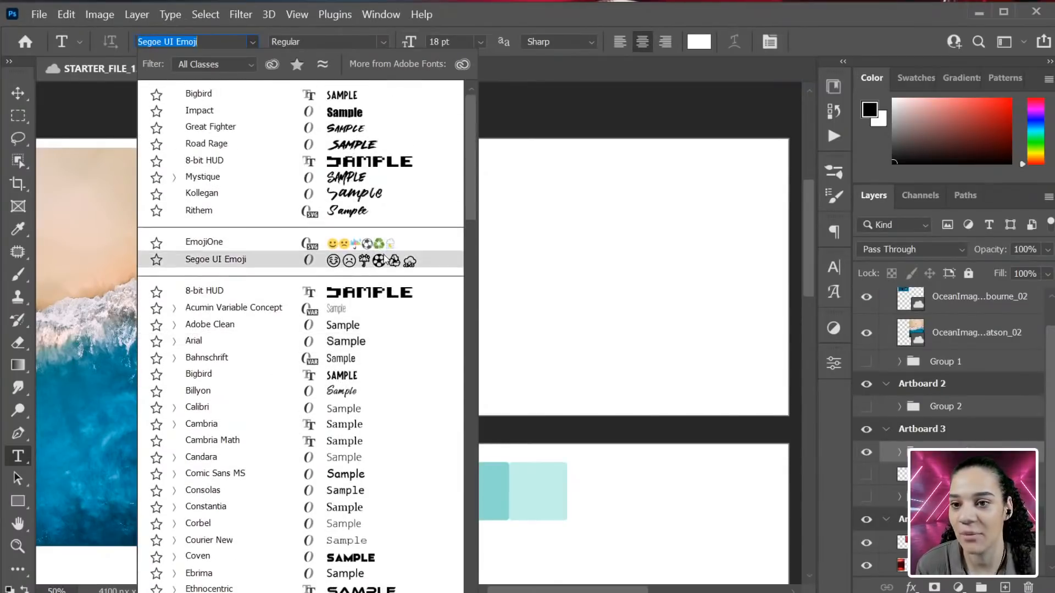
left_click(369, 199)
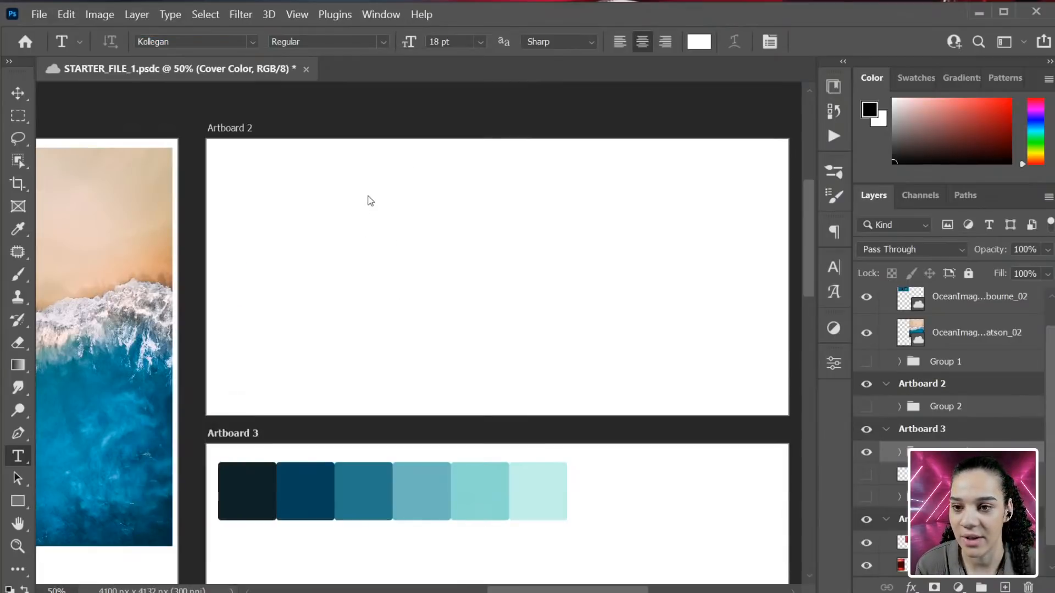
Step: Add the text "KOLLIGAN" in the upper part of Artboard 2 and color it with the darkest swatch sampled from Artboard 3
left_click(285, 214)
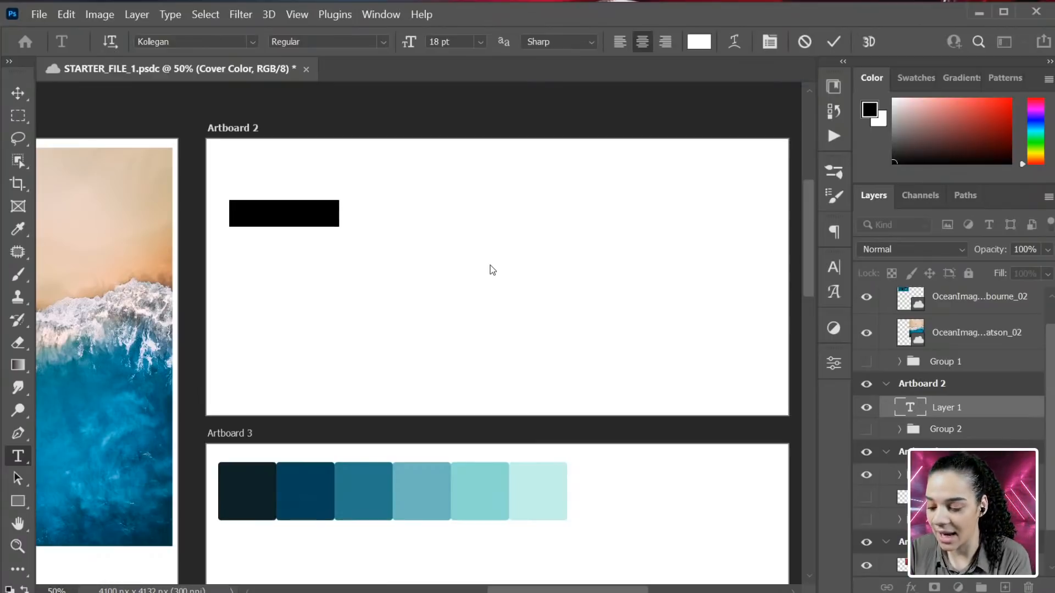
key("BackSpace")
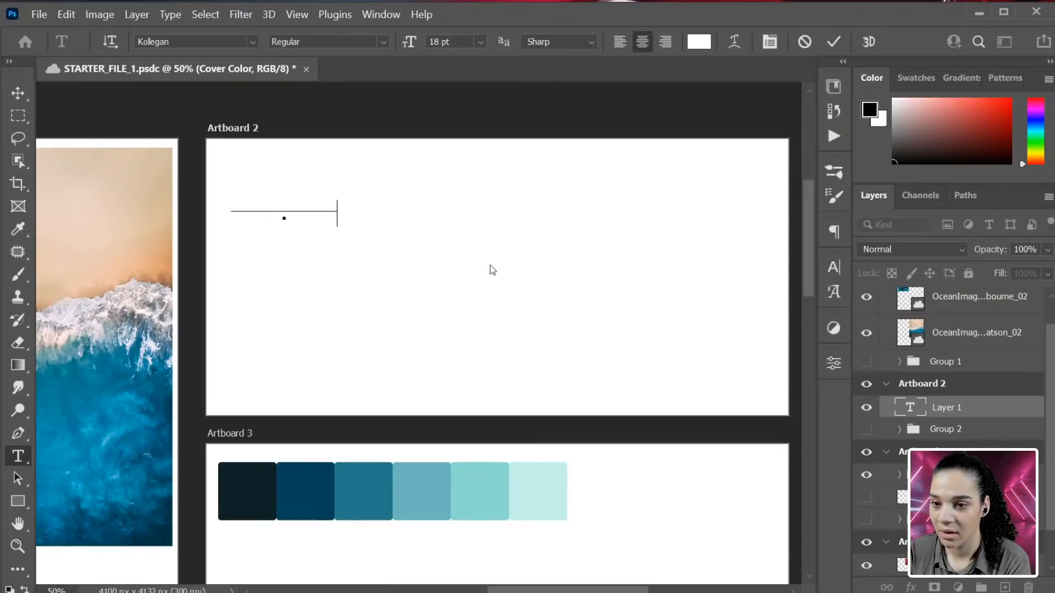
triple_click(306, 210)
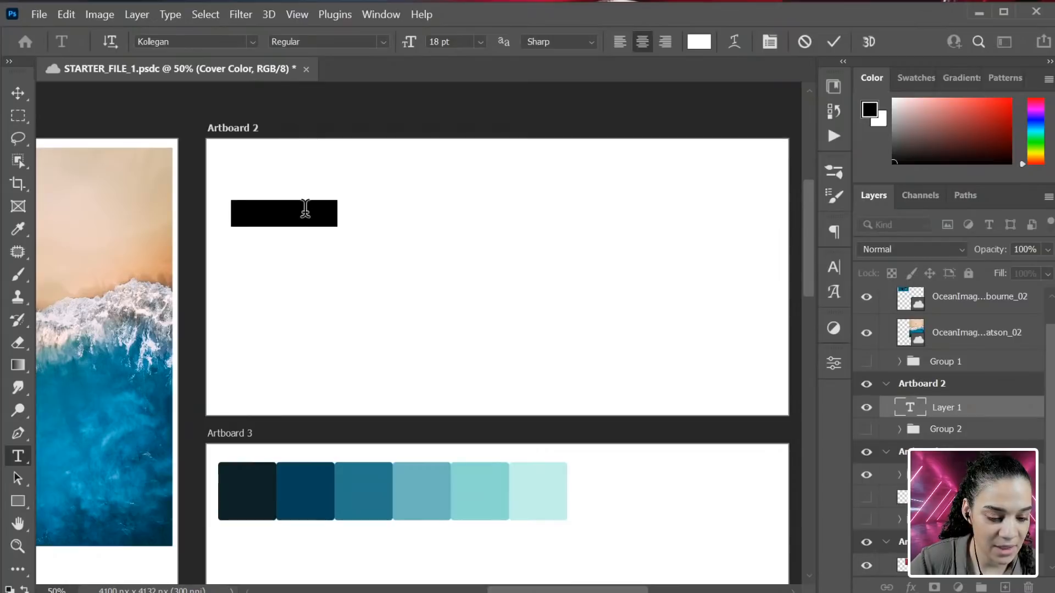
left_click(699, 41)
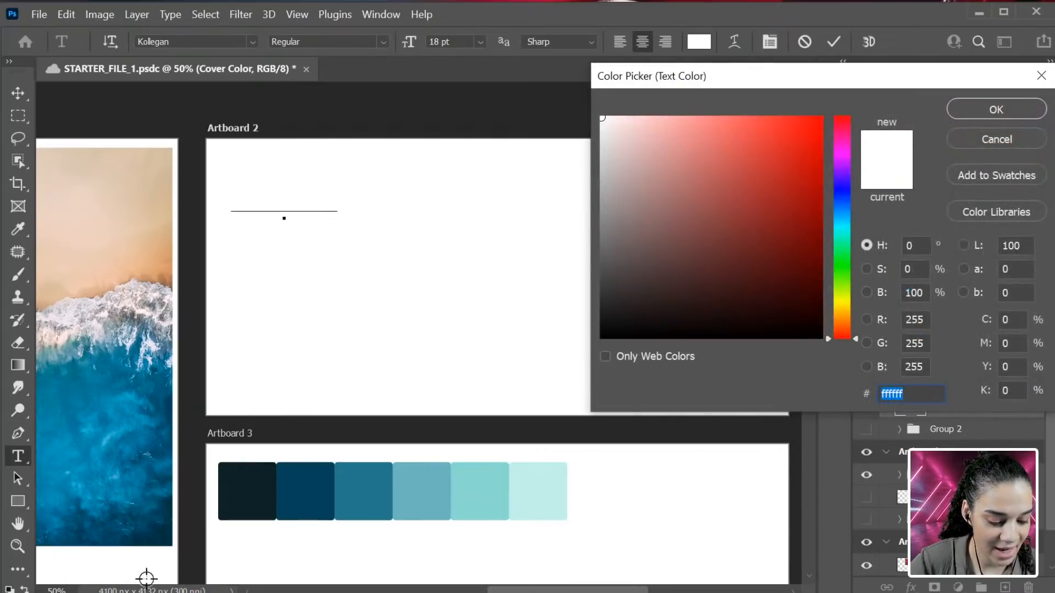
left_click(248, 489)
left_click(996, 110)
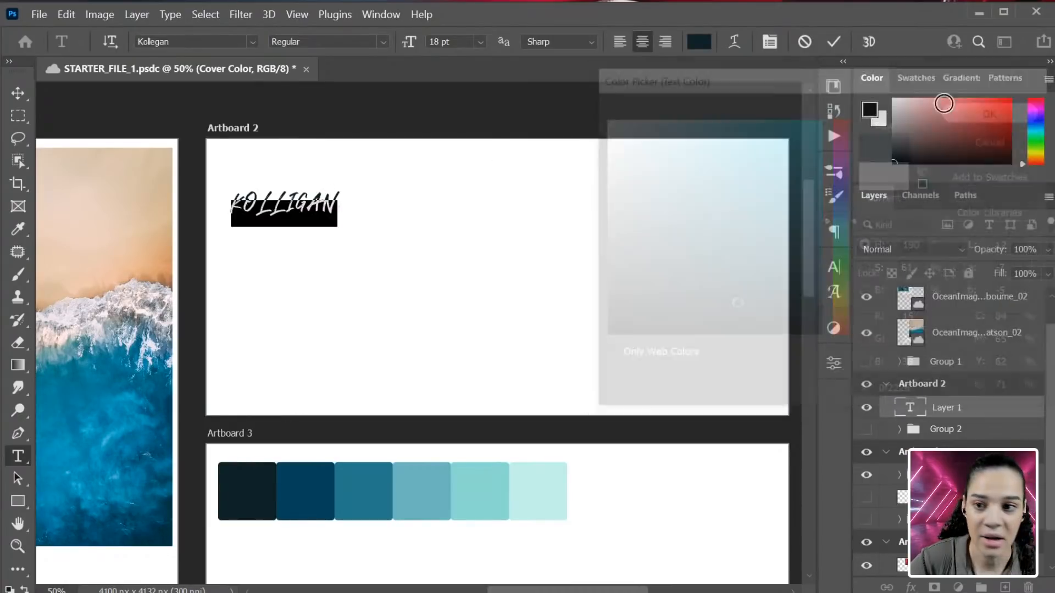
left_click(989, 418)
Step: Scale the KOLLIGAN text up to about 234% and place it near the upper-left corner of Artboard 2
key("ctrl+t")
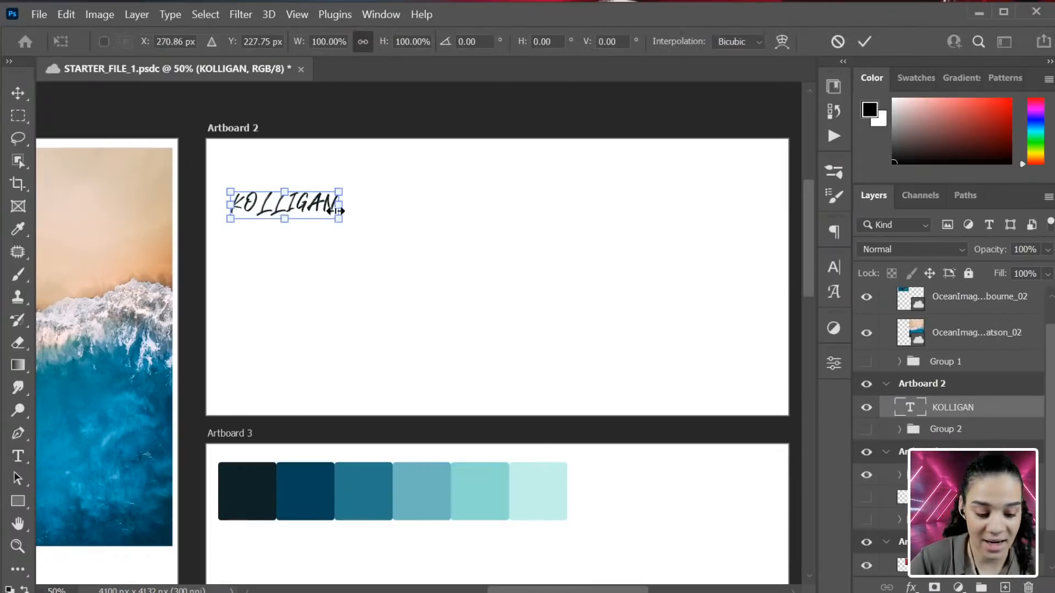
left_click_drag(348, 184, 486, 190)
mouse_move(412, 207)
left_mouse_down()
mouse_move(392, 209)
mouse_move(405, 212)
left_mouse_up()
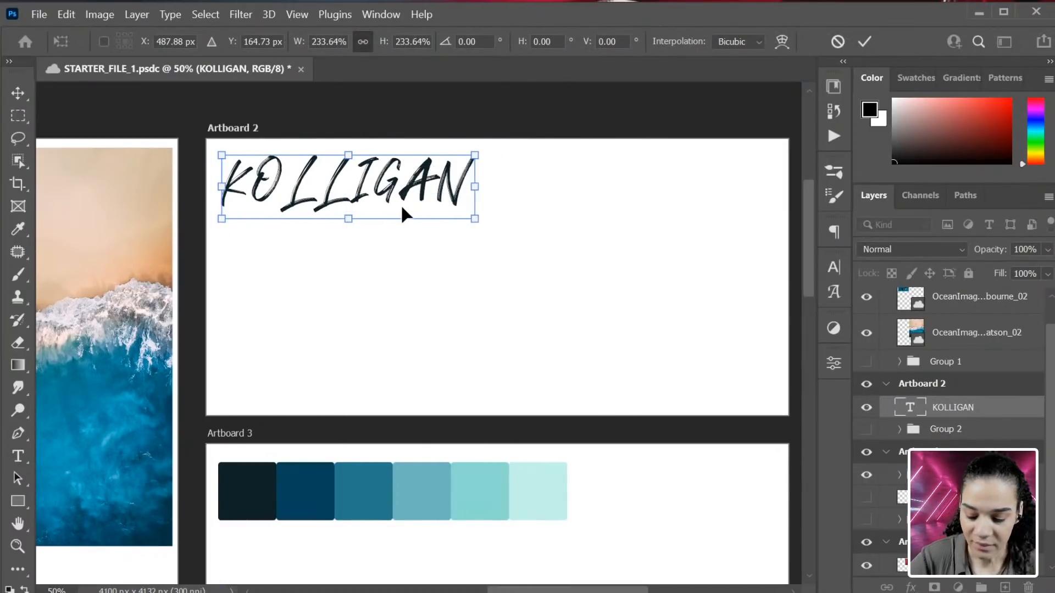
key("Return")
Step: With the Type tool active on the KOLLIGAN layer, bring up the choices for adding its elements to the CREATE WAVES library
key("t")
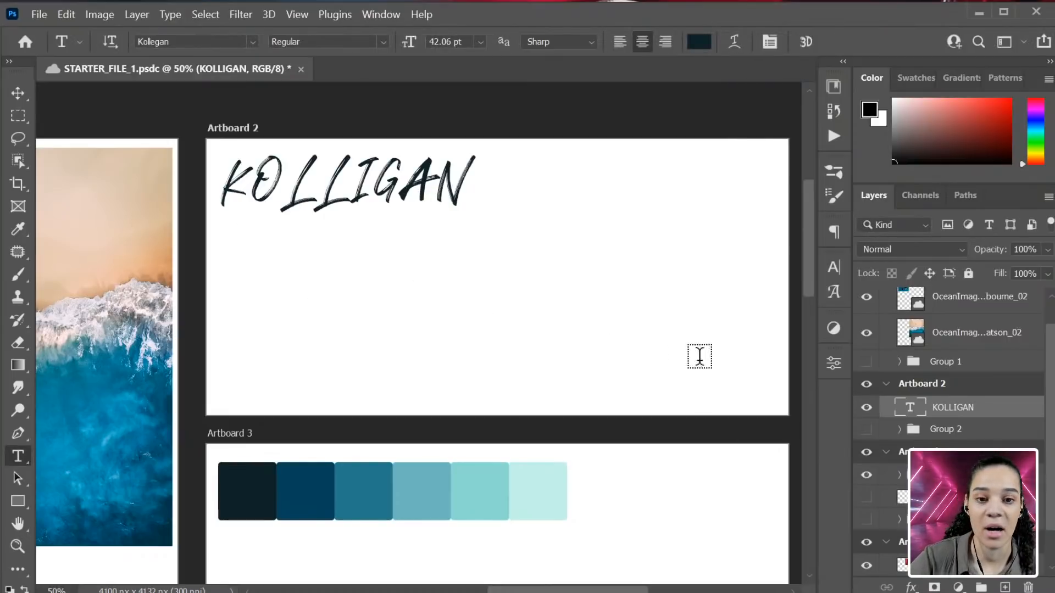
left_click(834, 86)
scroll(715, 396, "down", 5)
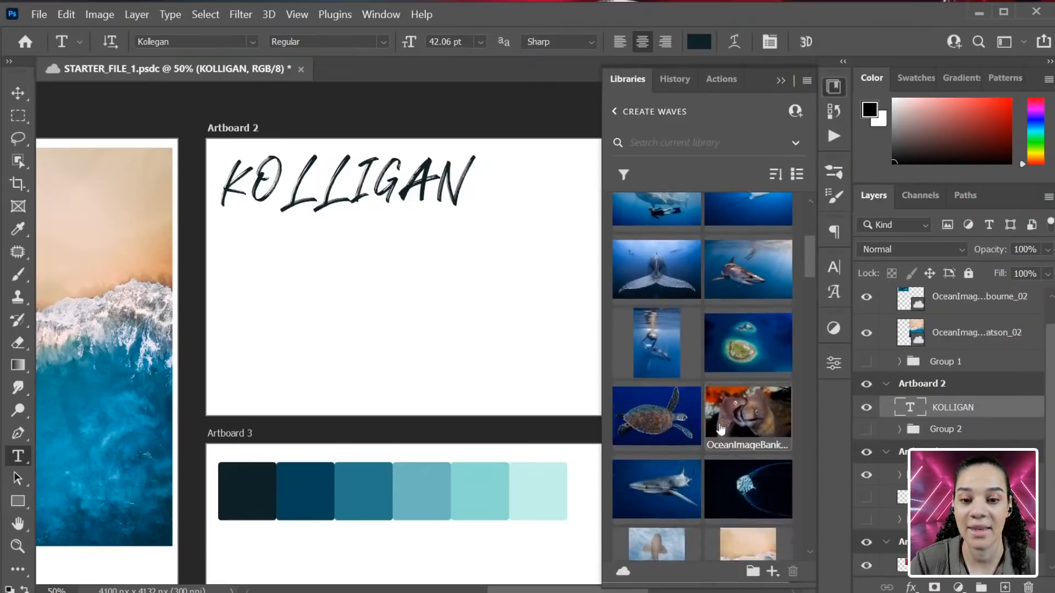
left_click(772, 572)
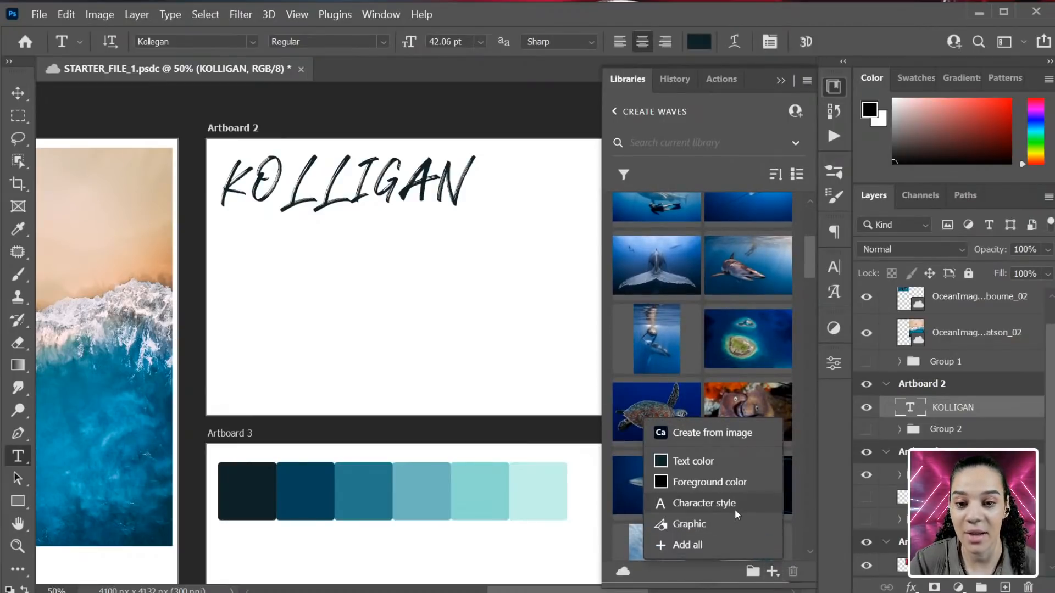